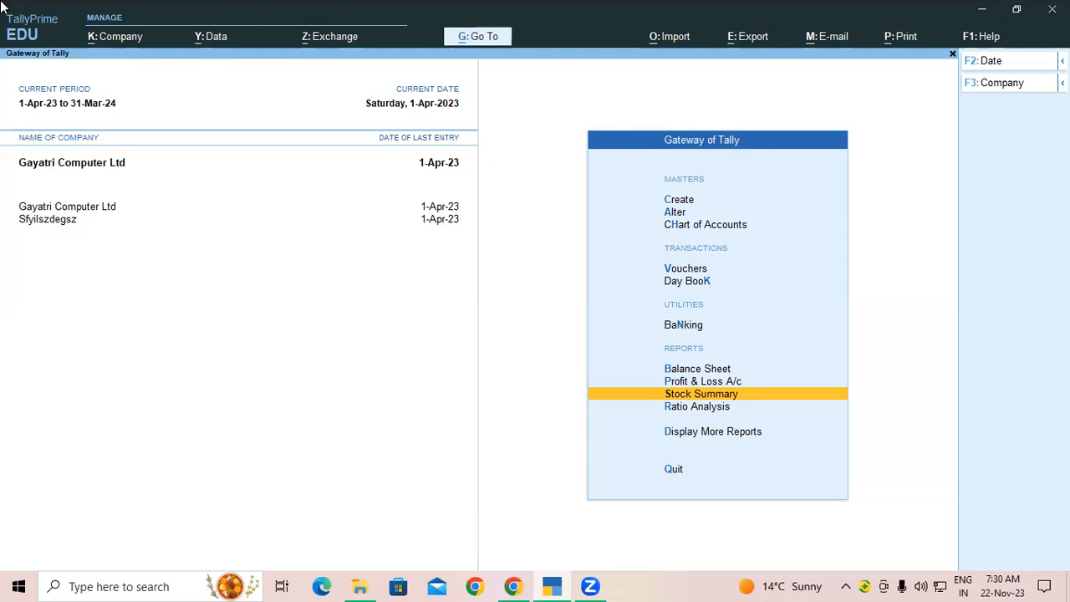
# Step: Open the 1-Apr-23 Day Book and open Sales B2B voucher B2B-001 for SS Computers
pyautogui.click(679, 282)
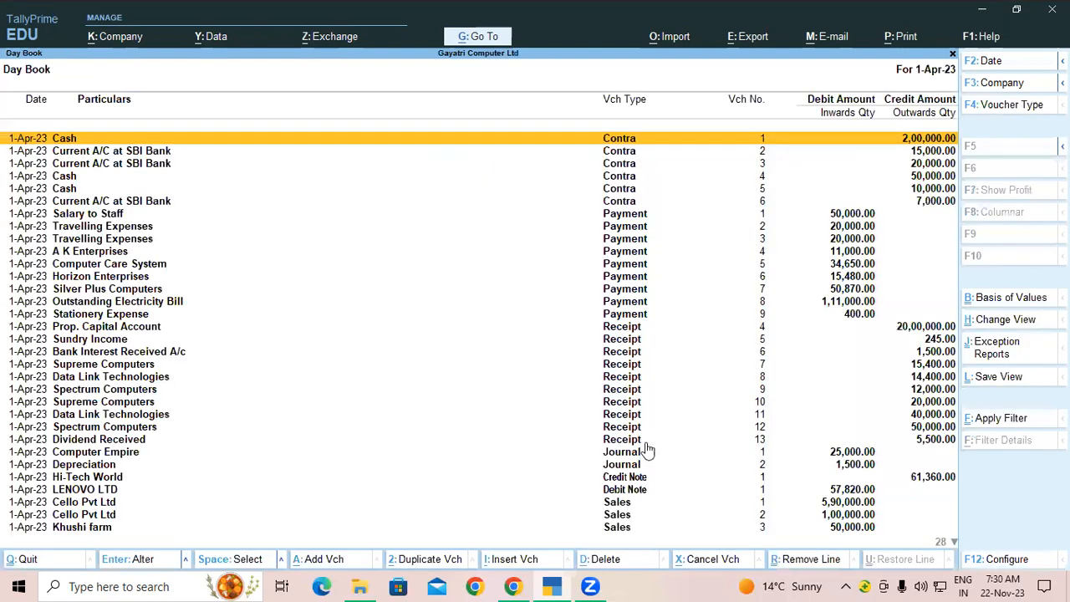
pyautogui.scroll(-13, 648, 422)
pyautogui.scroll(-13, 629, 423)
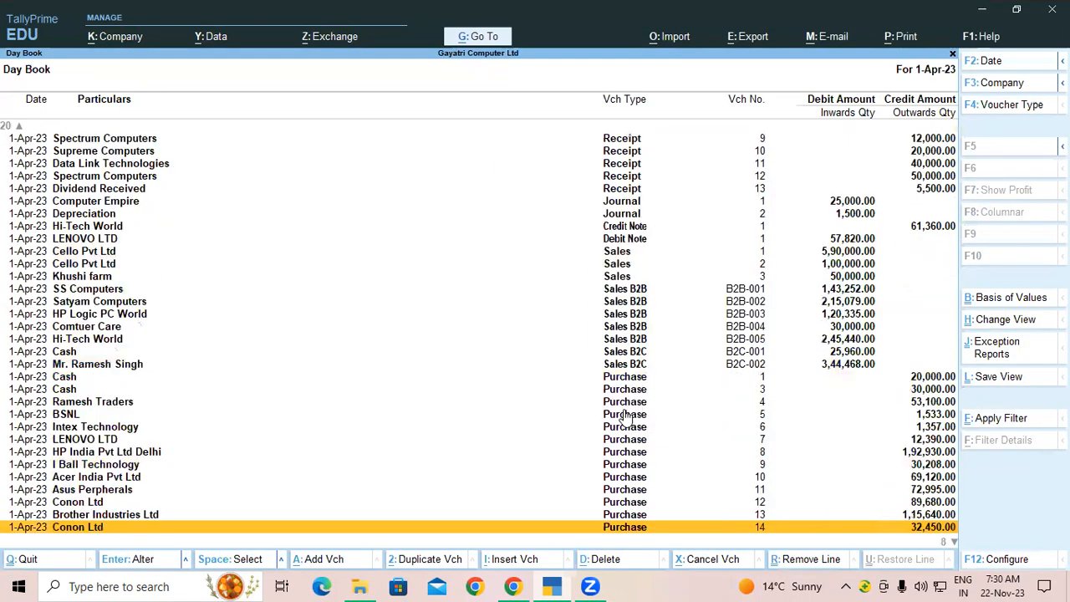
pyautogui.click(640, 328)
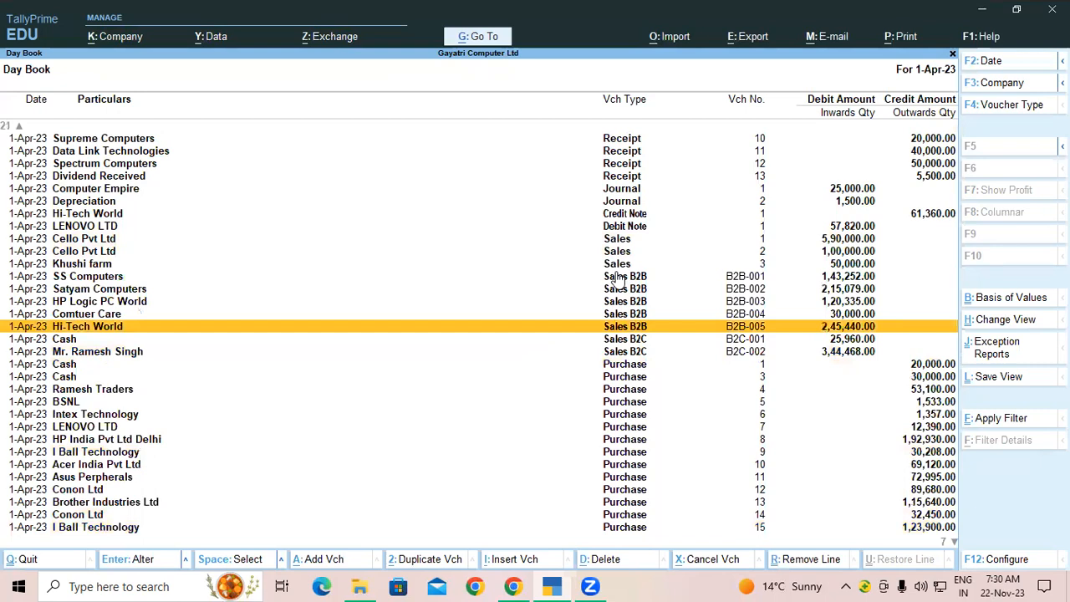
pyautogui.doubleClick(616, 277)
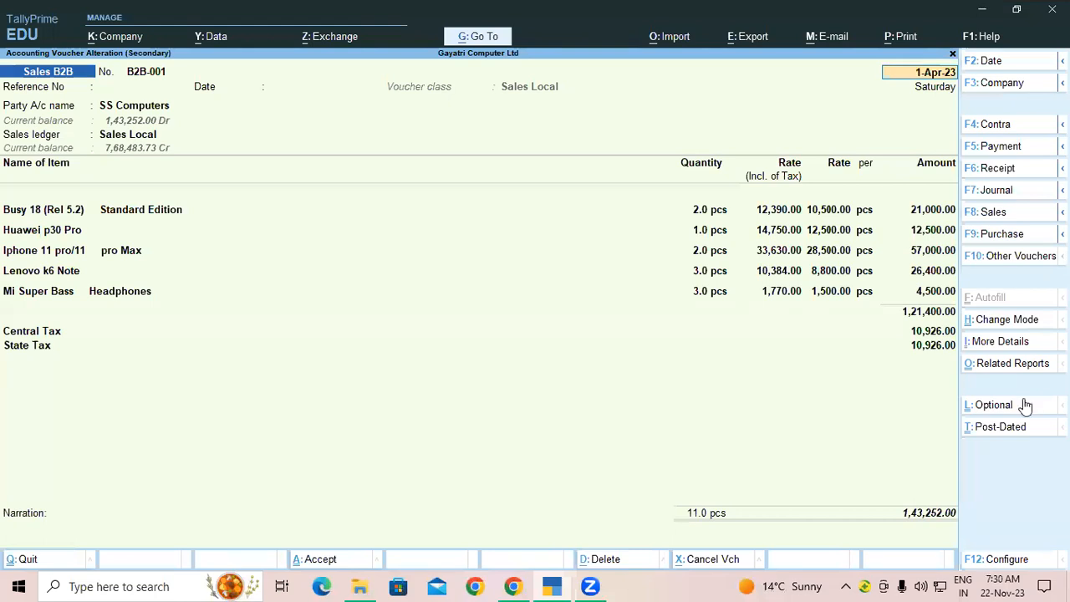
pyautogui.press('ctrl')
pyautogui.hotkey('ctrl', 'p')
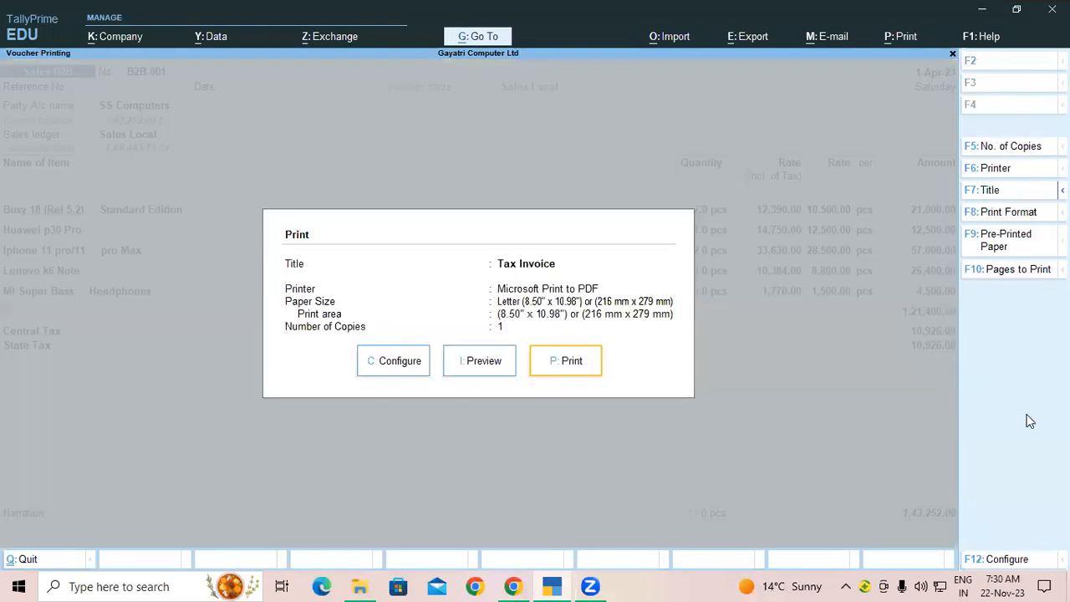
pyautogui.click(485, 364)
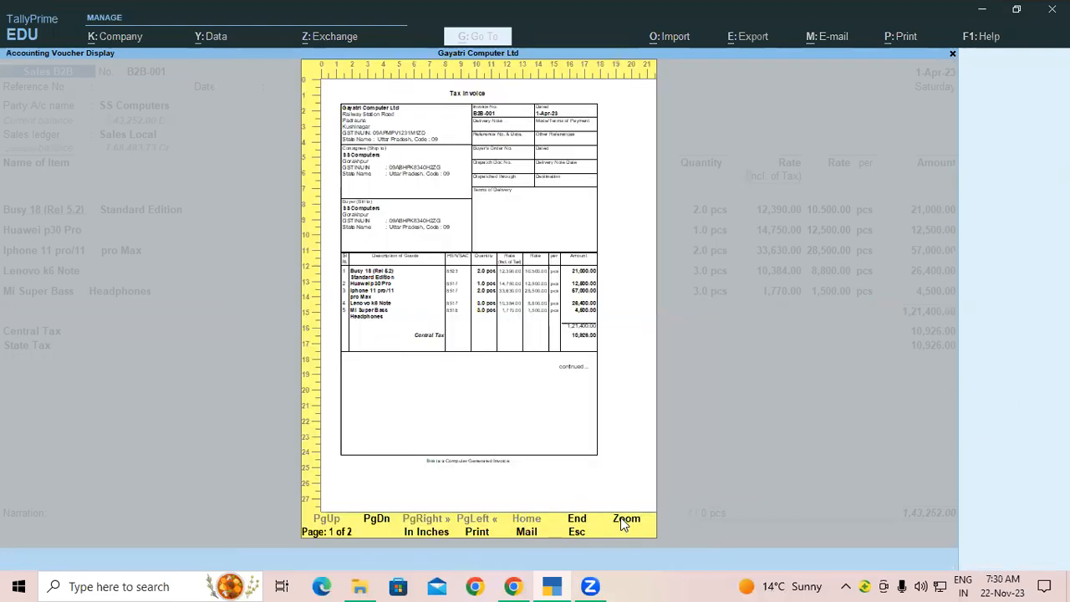
pyautogui.click(625, 520)
pyautogui.scroll(-2, 485, 320)
pyautogui.scroll(2, 483, 323)
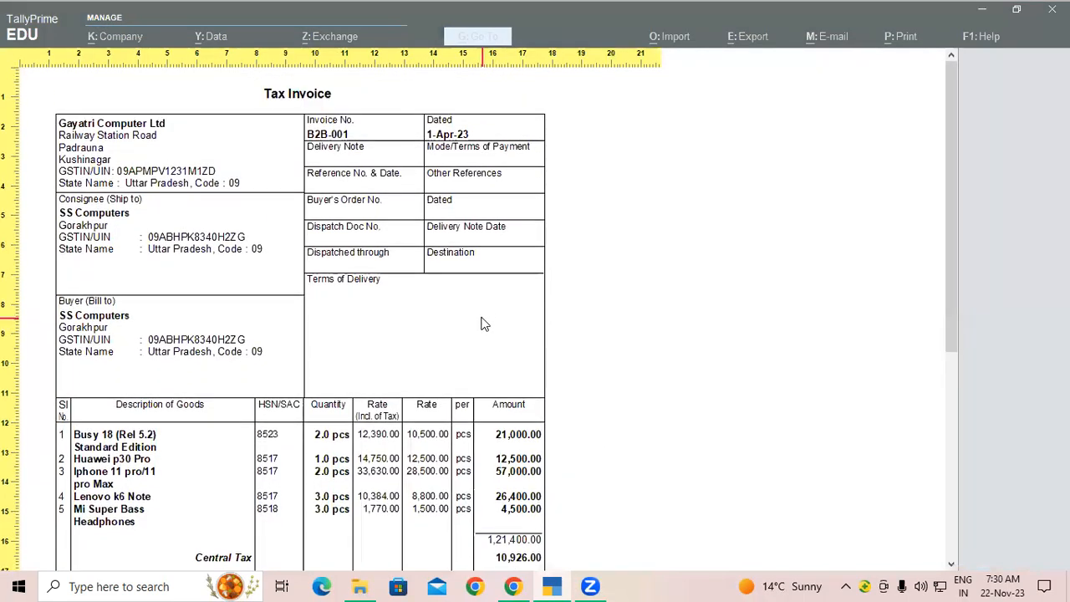
pyautogui.scroll(-5, 459, 332)
pyautogui.scroll(-2, 458, 333)
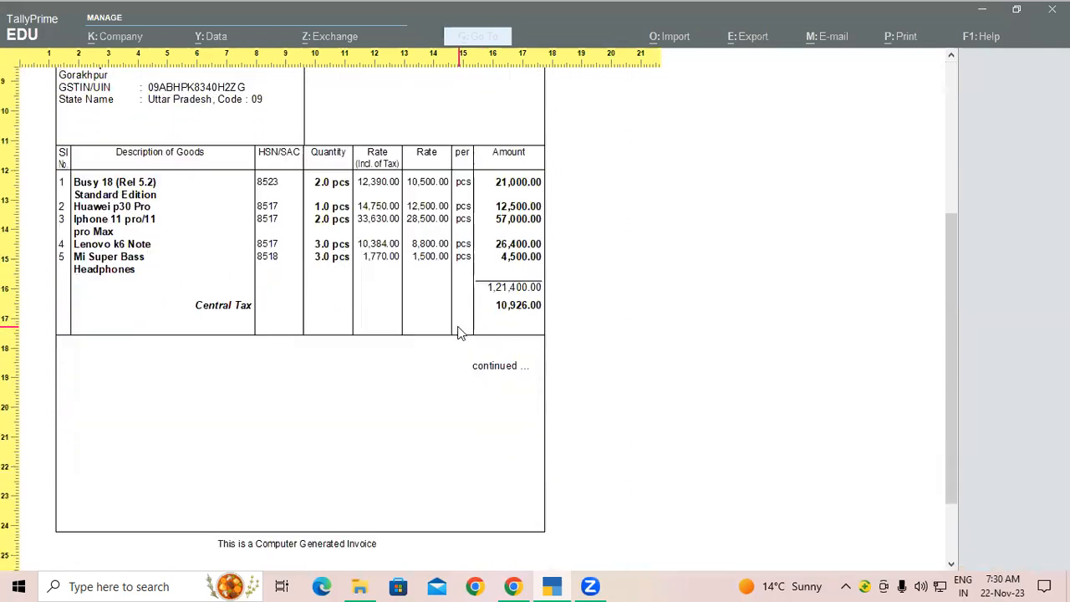
pyautogui.scroll(-2, 459, 333)
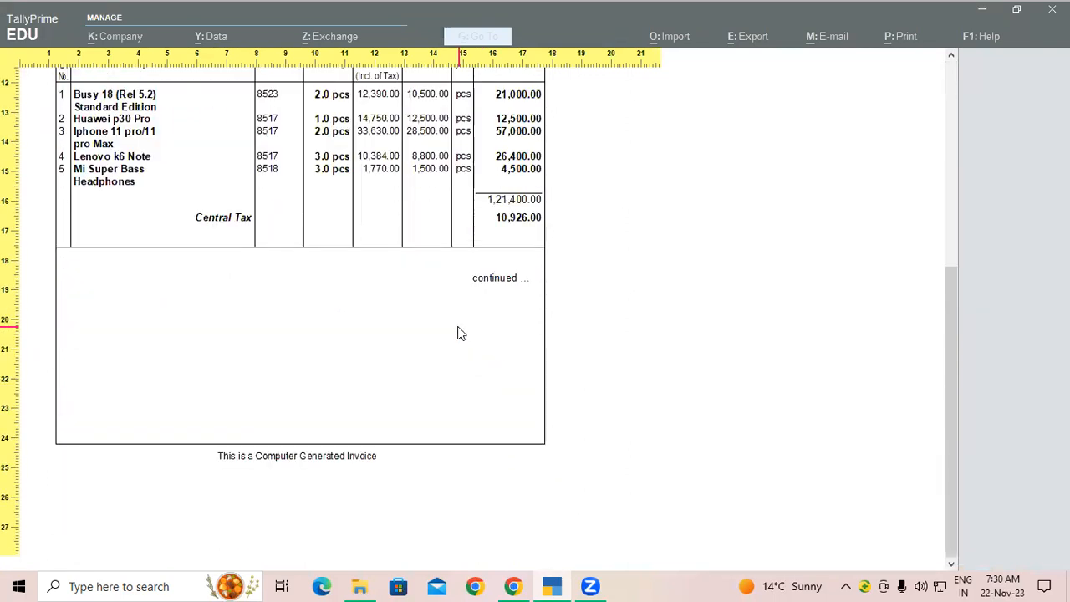
pyautogui.scroll(-2, 458, 333)
pyautogui.press('Escape')
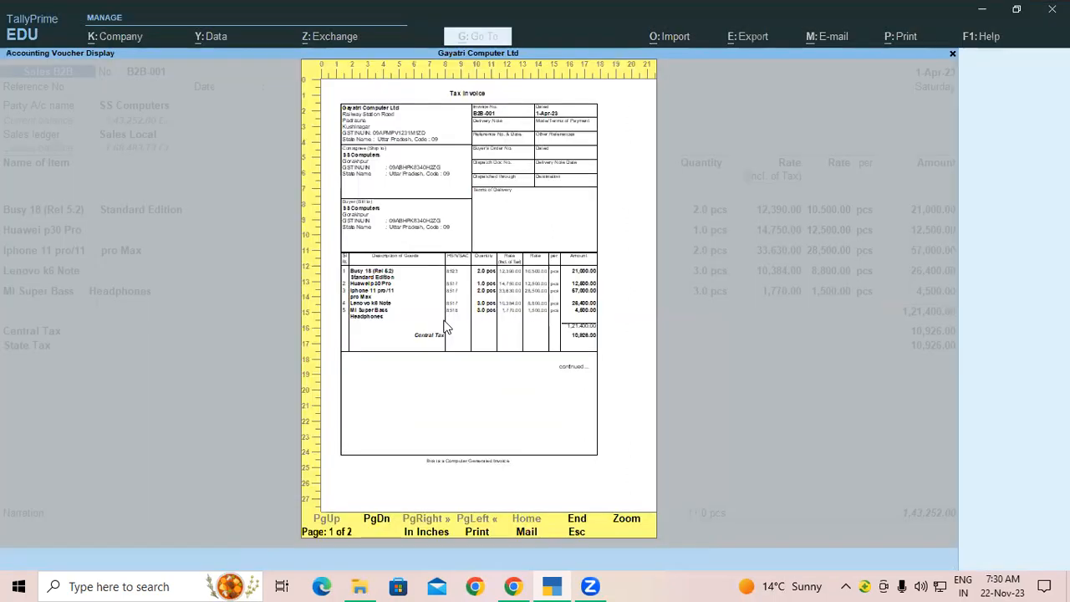
pyautogui.press('Escape')
pyautogui.press('Escape')
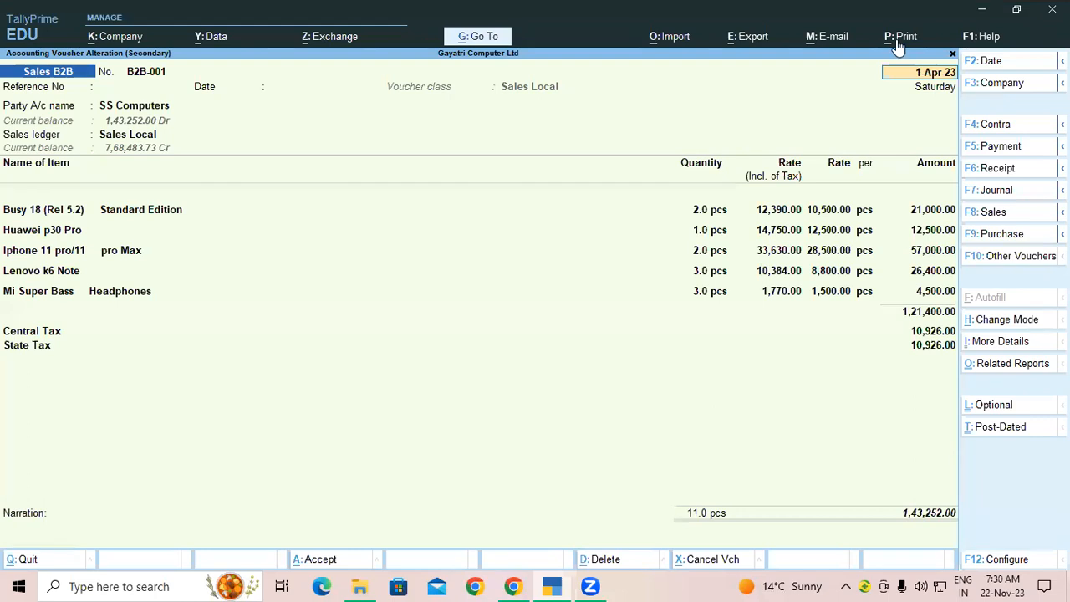
# Step: Check the Include company logo print setting unchanged, then quit voucher B2B-001 back to the Day Book
pyautogui.press('ctrl')
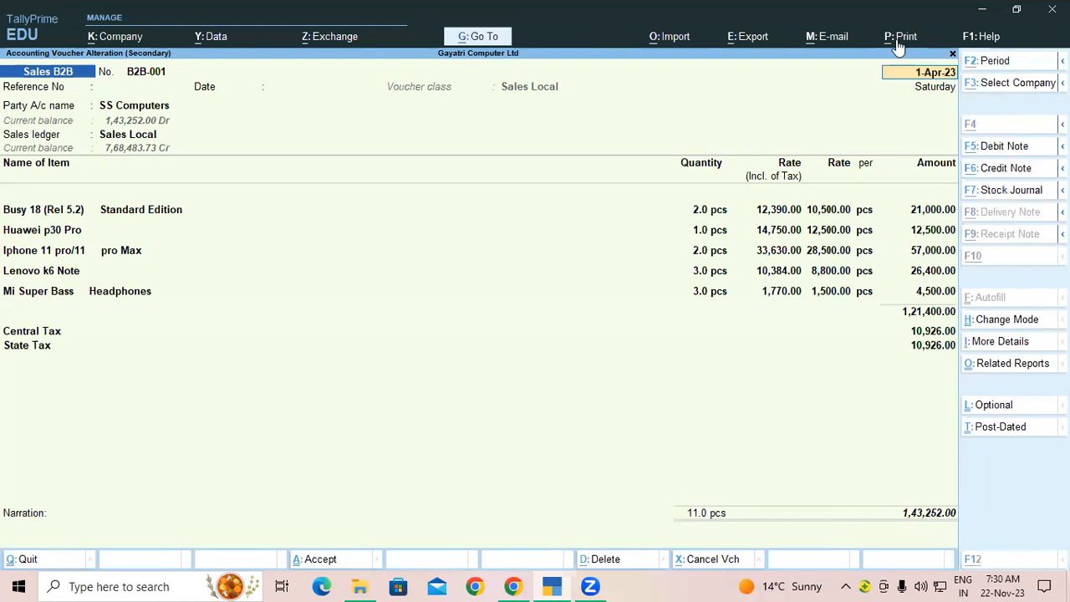
pyautogui.click(895, 44)
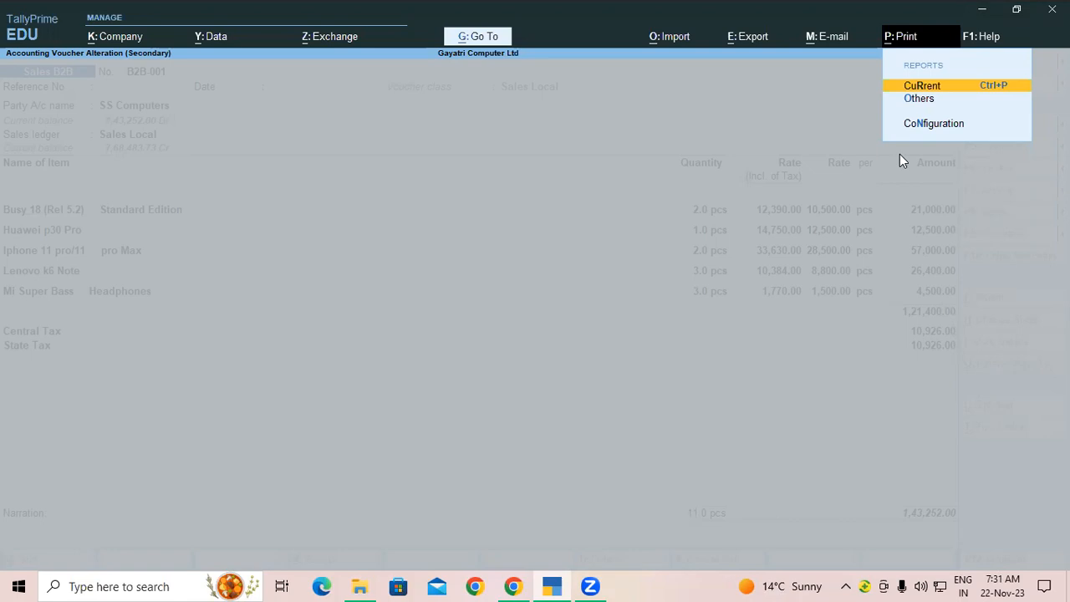
pyautogui.click(943, 125)
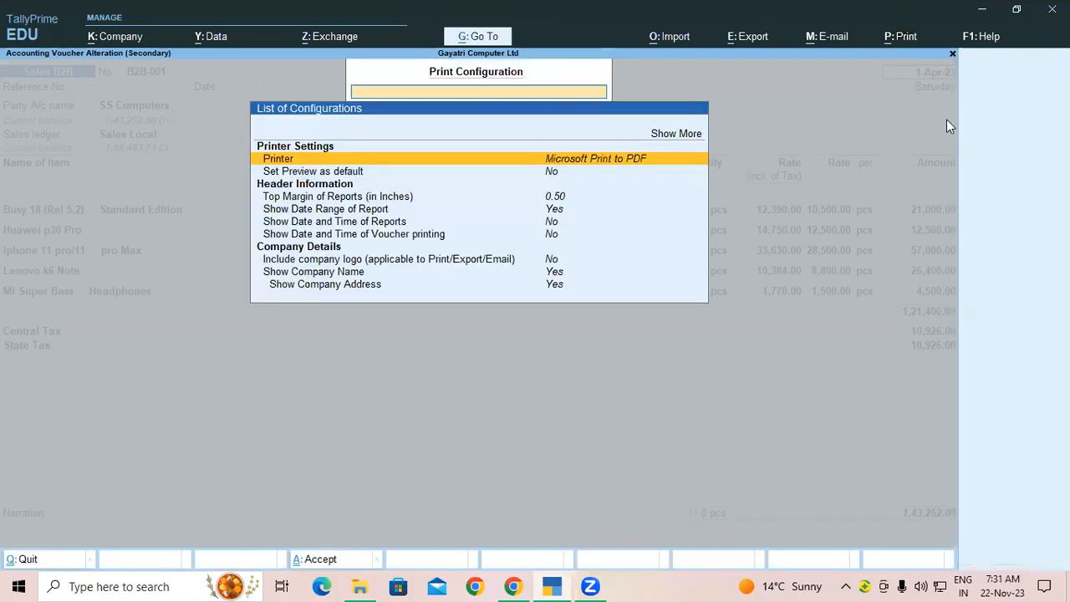
pyautogui.click(385, 261)
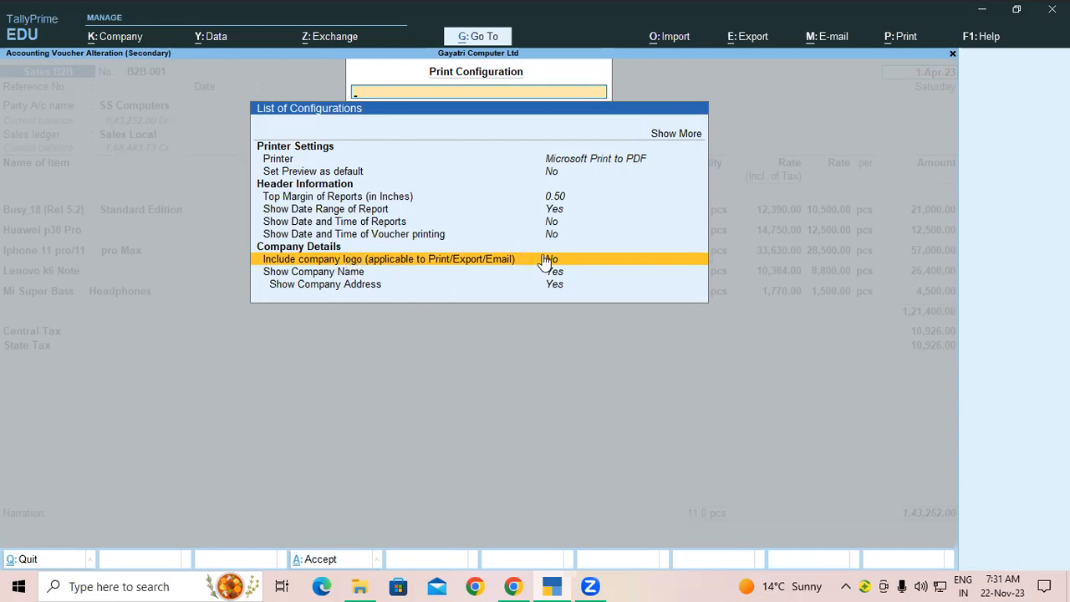
pyautogui.press('Escape')
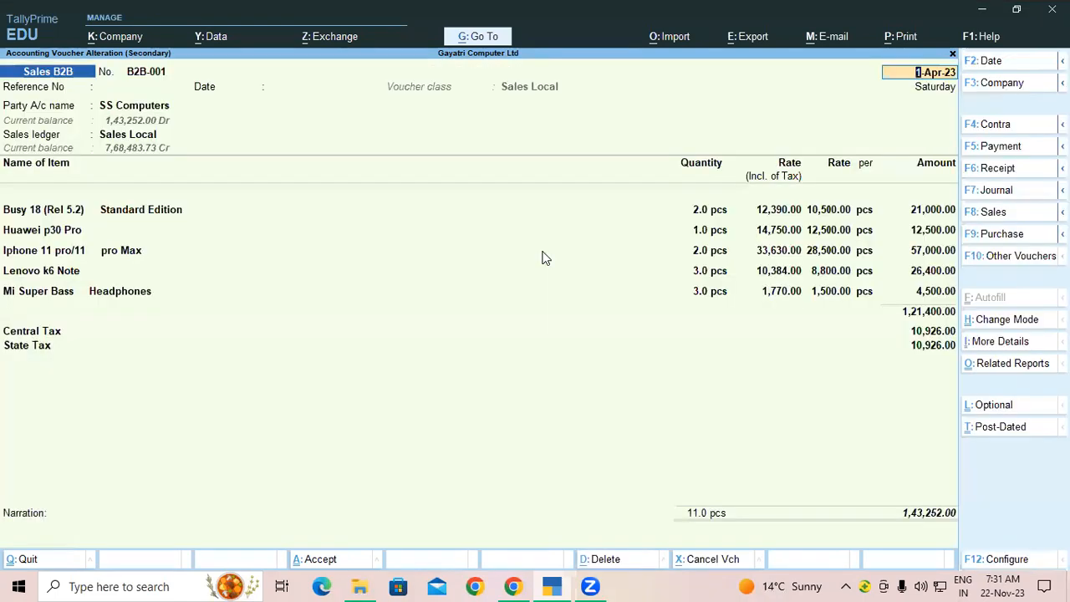
pyautogui.press('Escape')
pyautogui.press('Escape')
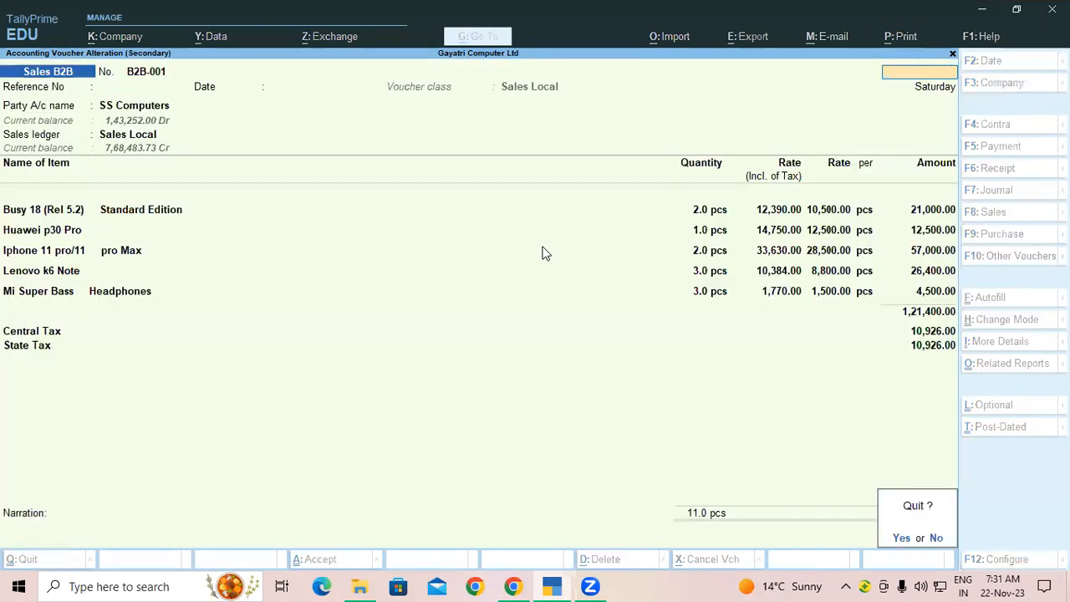
pyautogui.press('y')
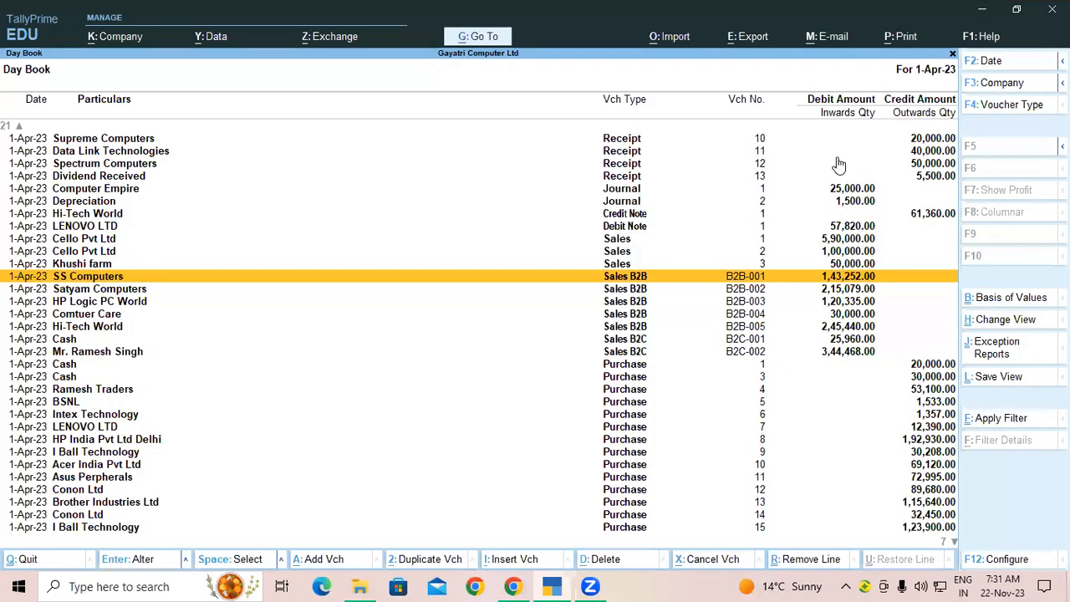
# Step: Set Include company logo to Yes for Gayatri Computer Ltd in Print Configuration
pyautogui.click(888, 38)
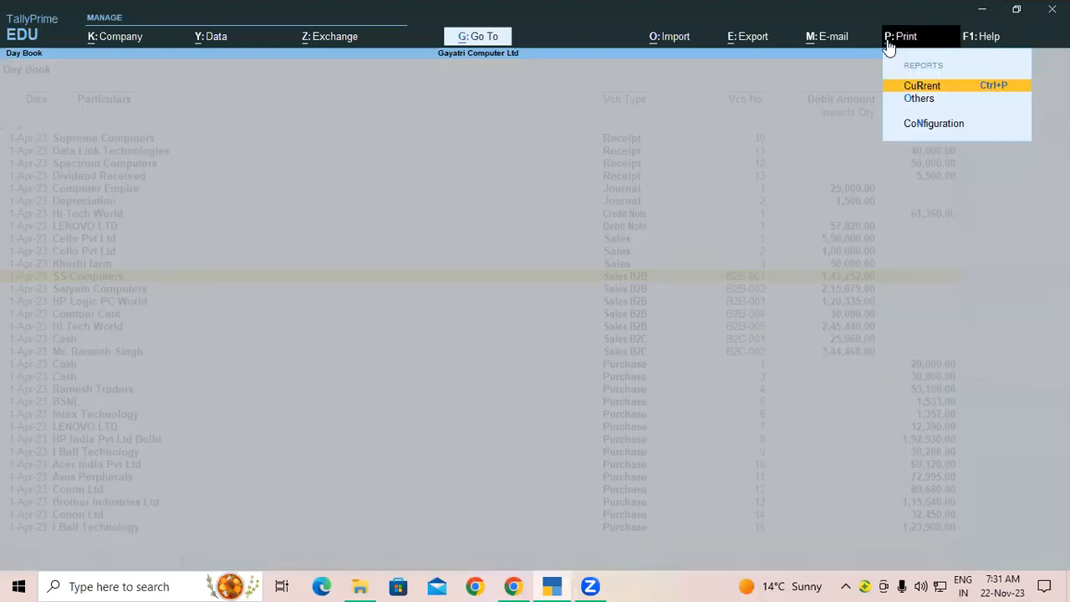
pyautogui.click(914, 125)
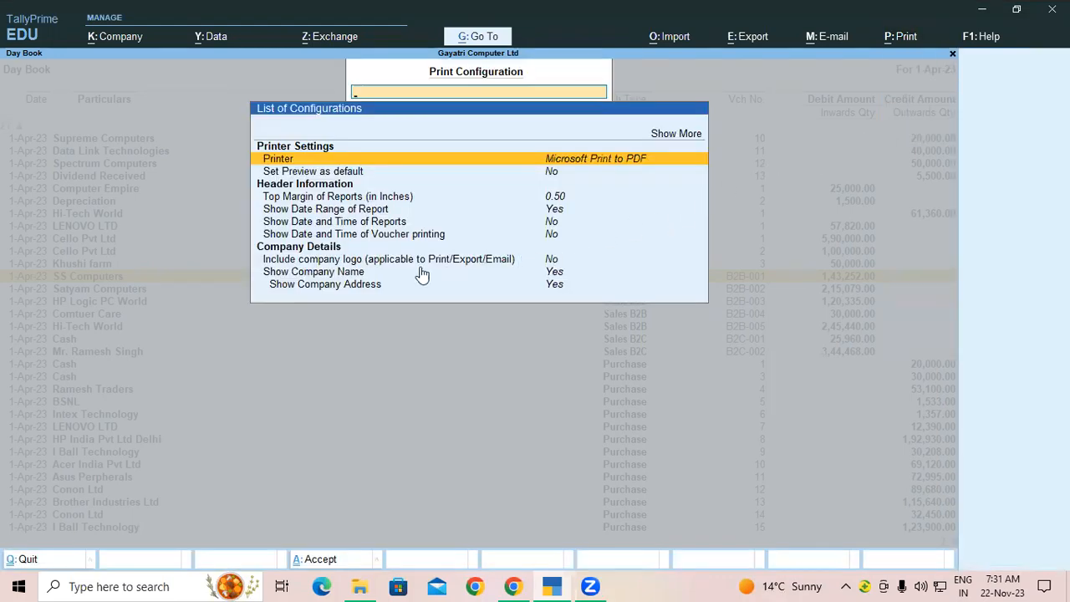
pyautogui.click(320, 262)
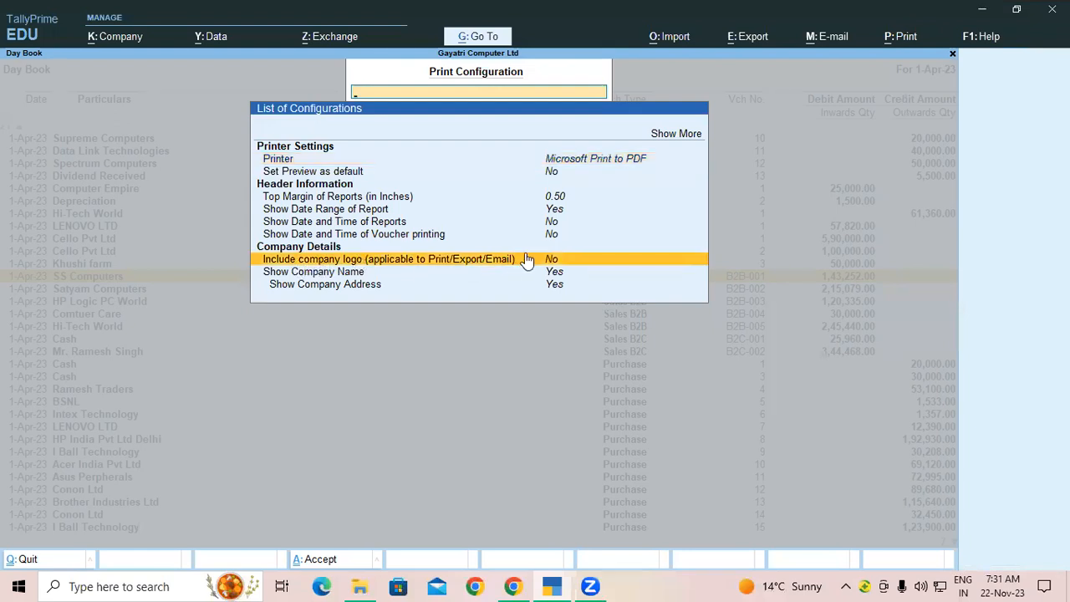
pyautogui.click(529, 247)
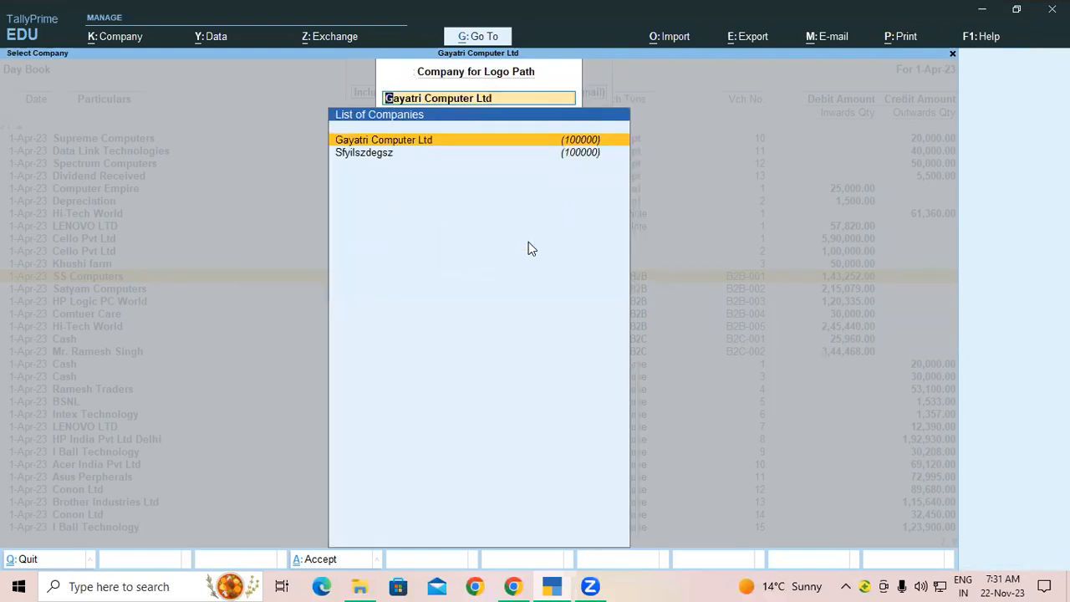
pyautogui.press('Escape')
pyautogui.press('Escape')
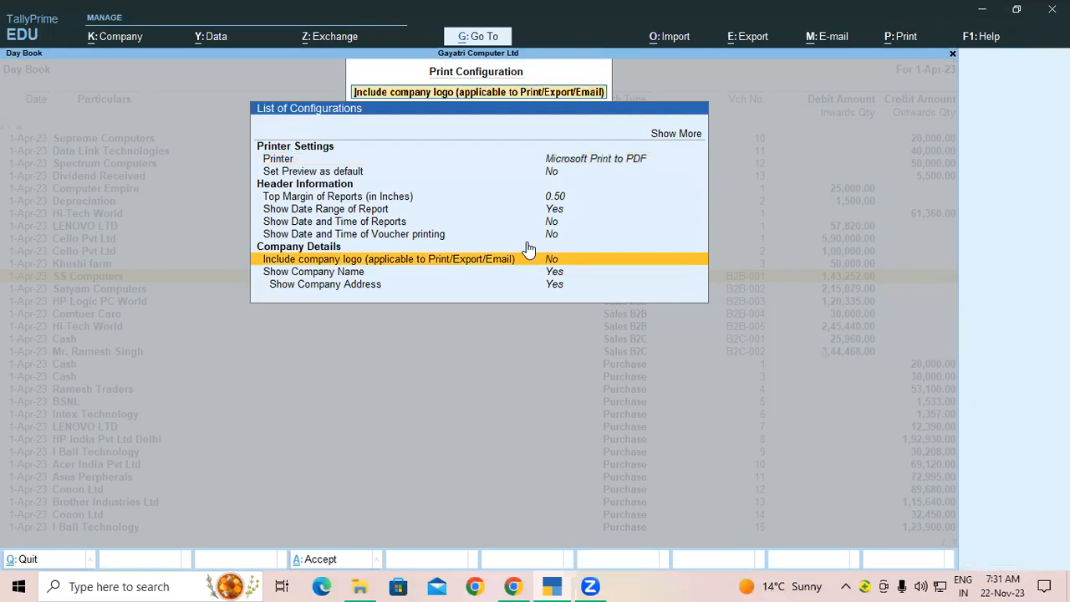
pyautogui.click(528, 246)
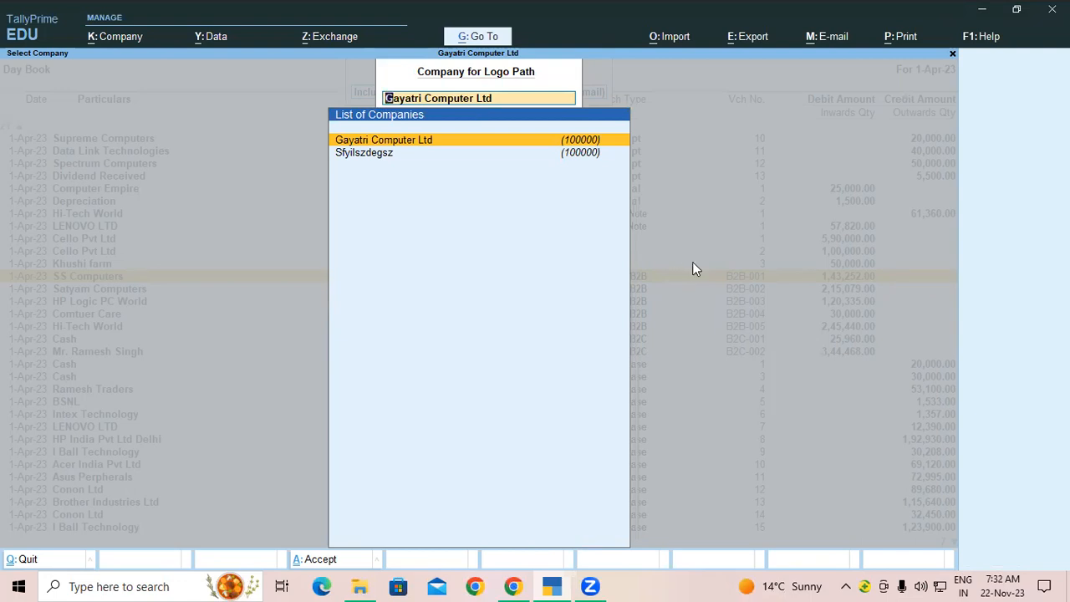
pyautogui.press('Return')
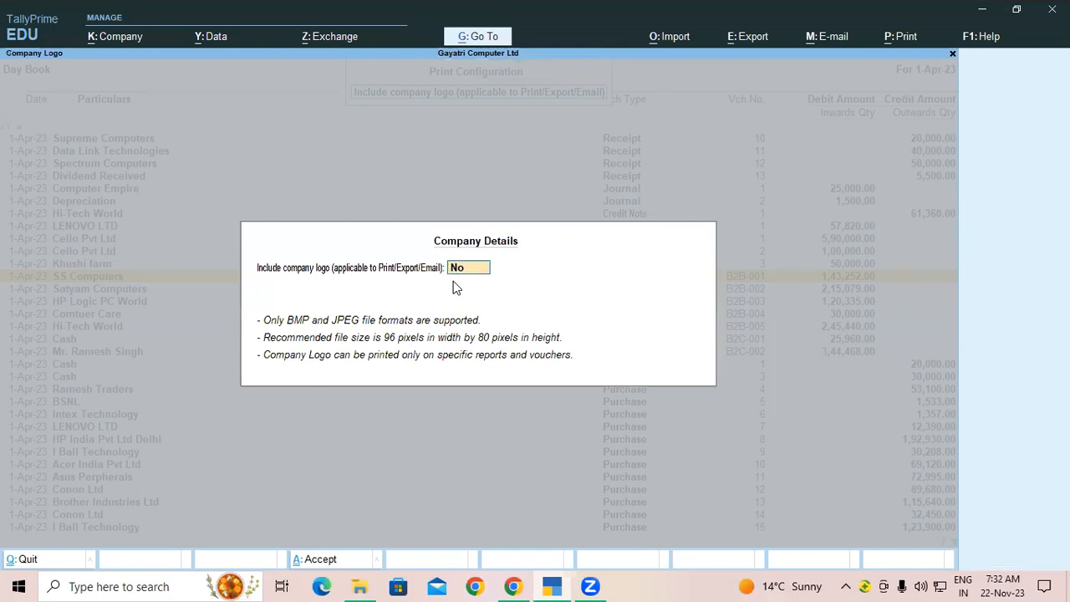
pyautogui.write('y')
pyautogui.press('Return')
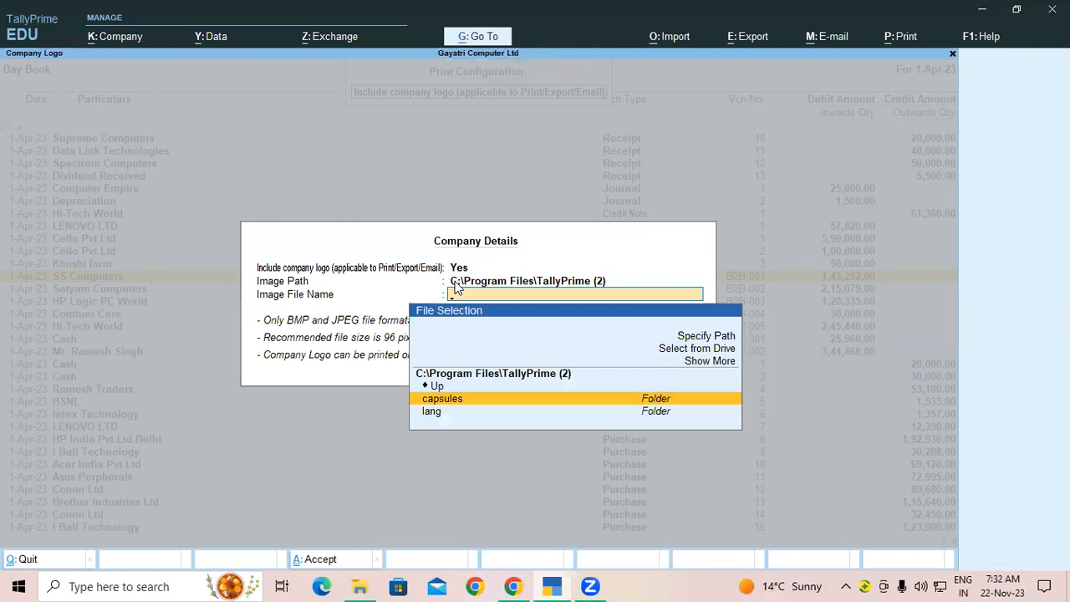
# Step: Search for git padrauna in a new Chrome tab and open the GIT Padrauna website
pyautogui.click(512, 586)
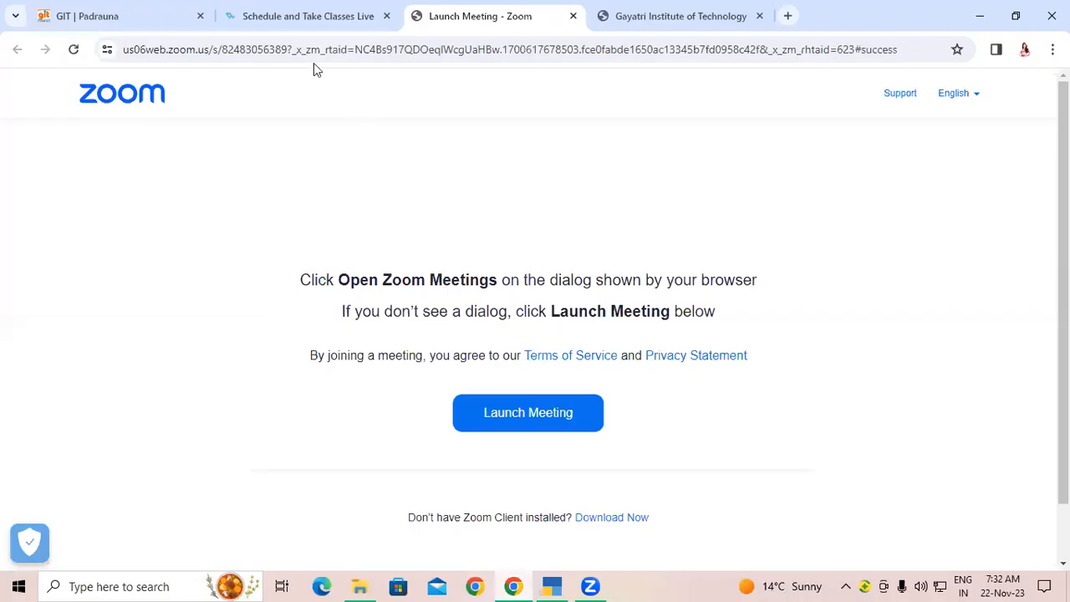
pyautogui.click(788, 16)
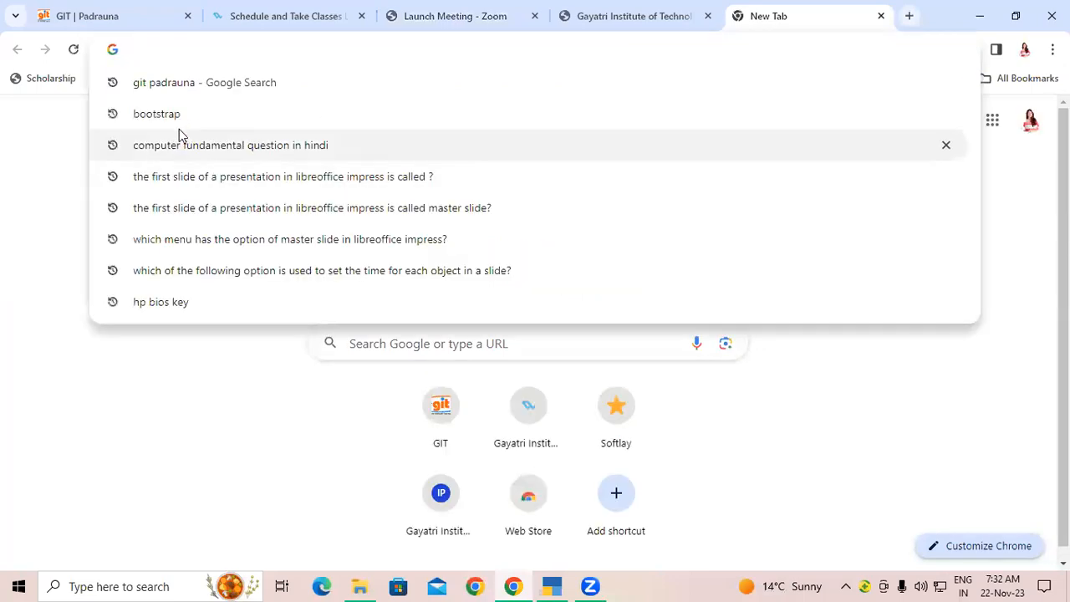
pyautogui.click(168, 88)
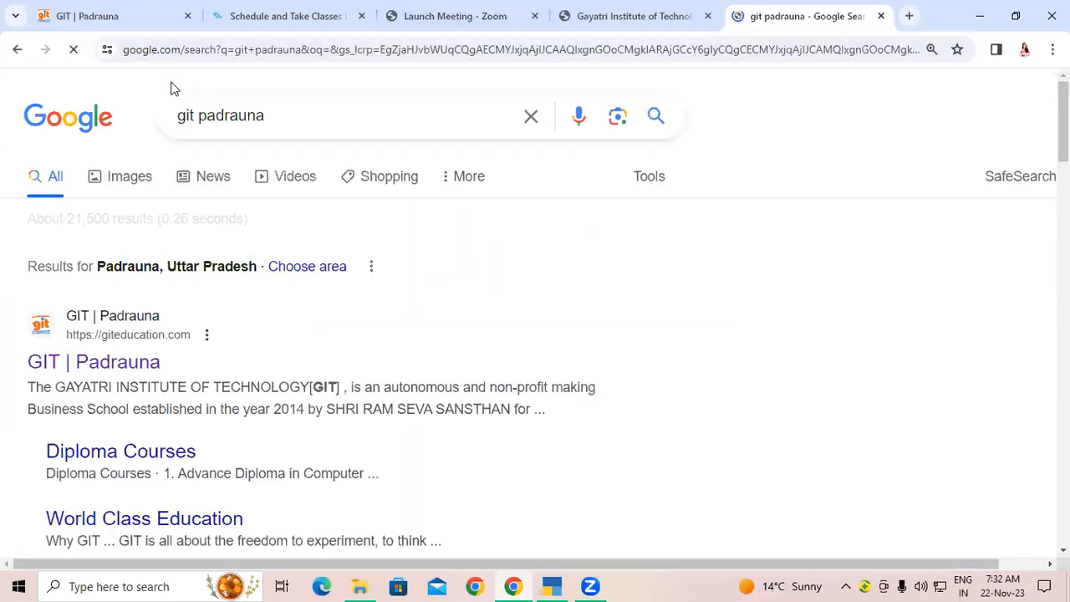
pyautogui.click(117, 354)
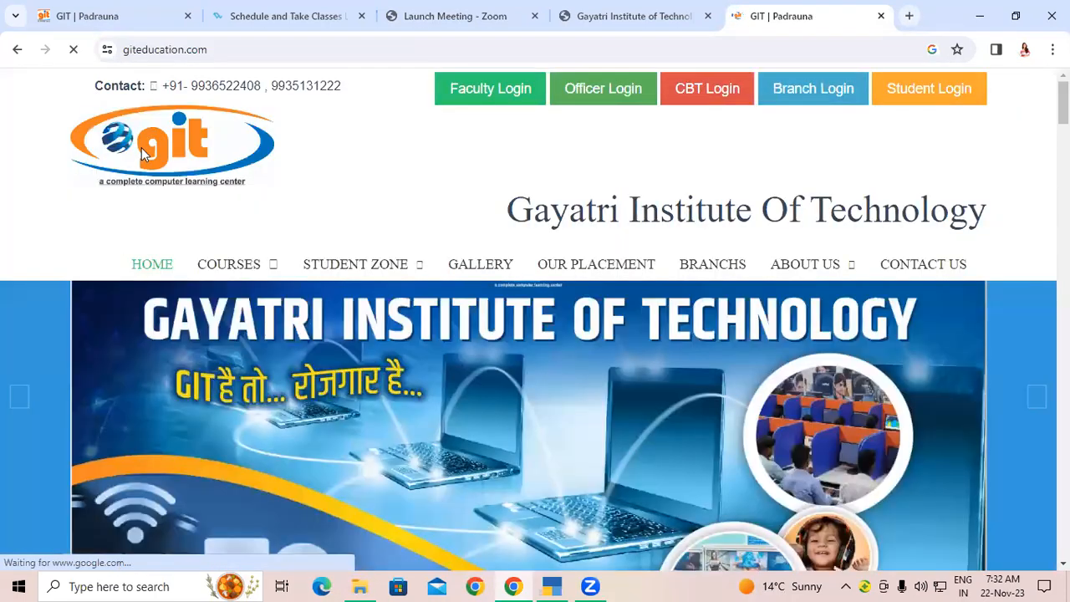
# Step: Save the website's logo image to the Desktop as logo (1).jpg
pyautogui.rightClick(146, 156)
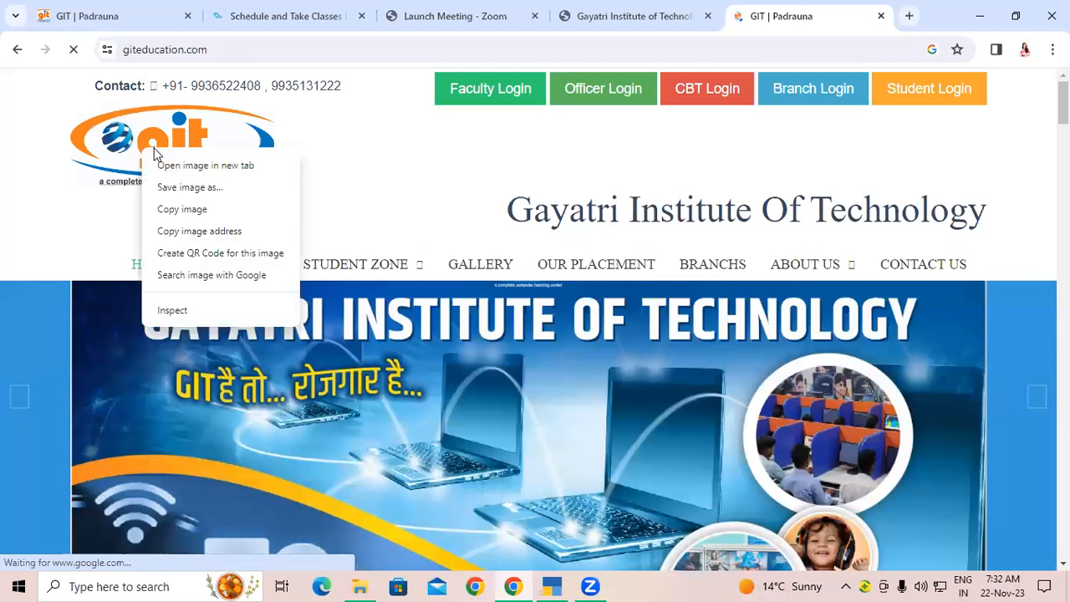
pyautogui.click(171, 189)
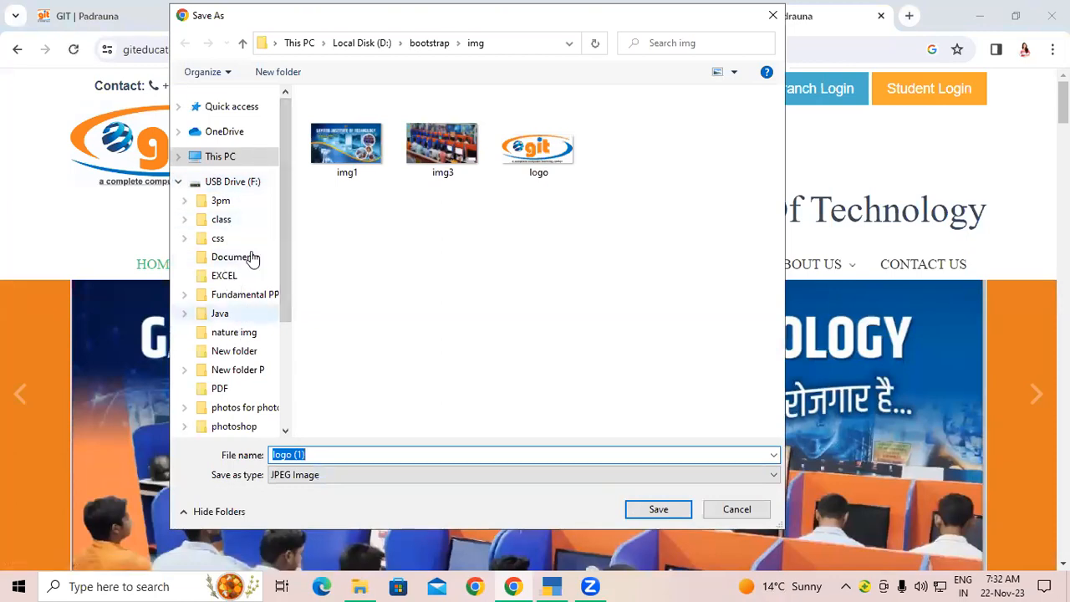
pyautogui.click(240, 157)
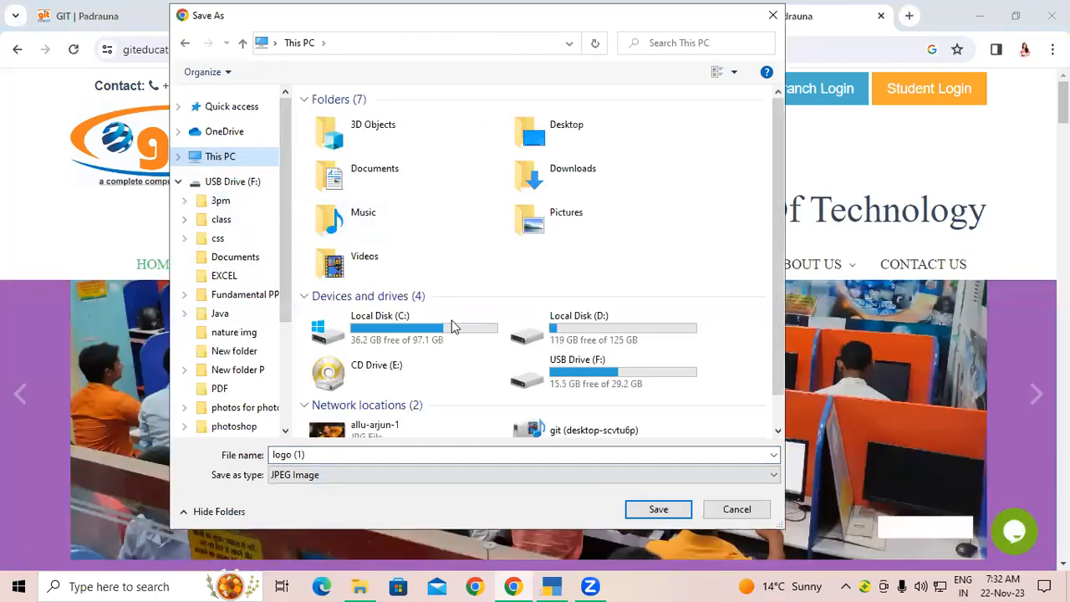
pyautogui.doubleClick(536, 145)
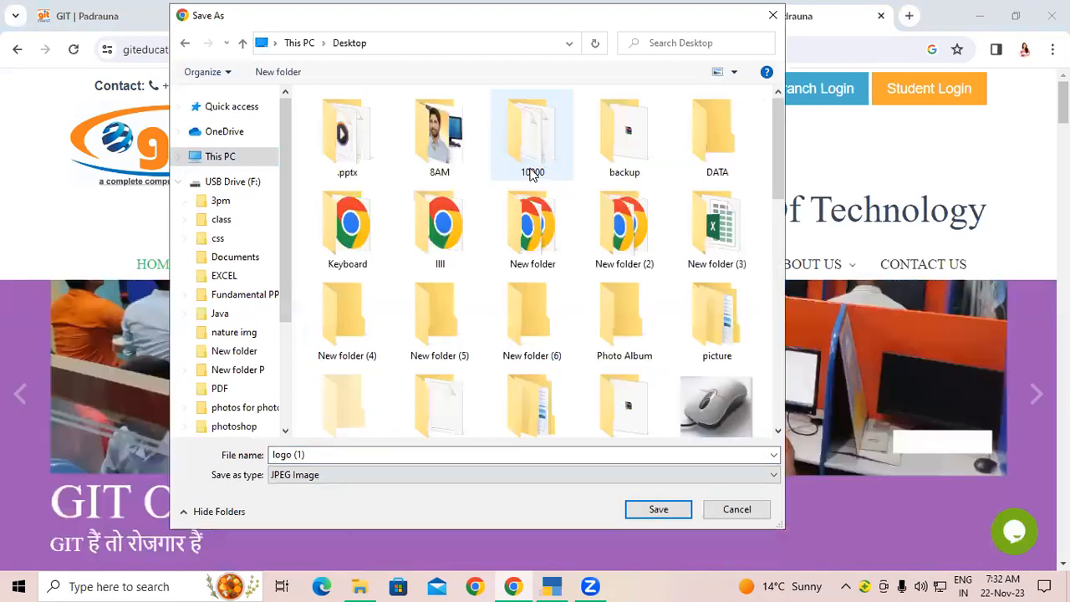
pyautogui.click(660, 509)
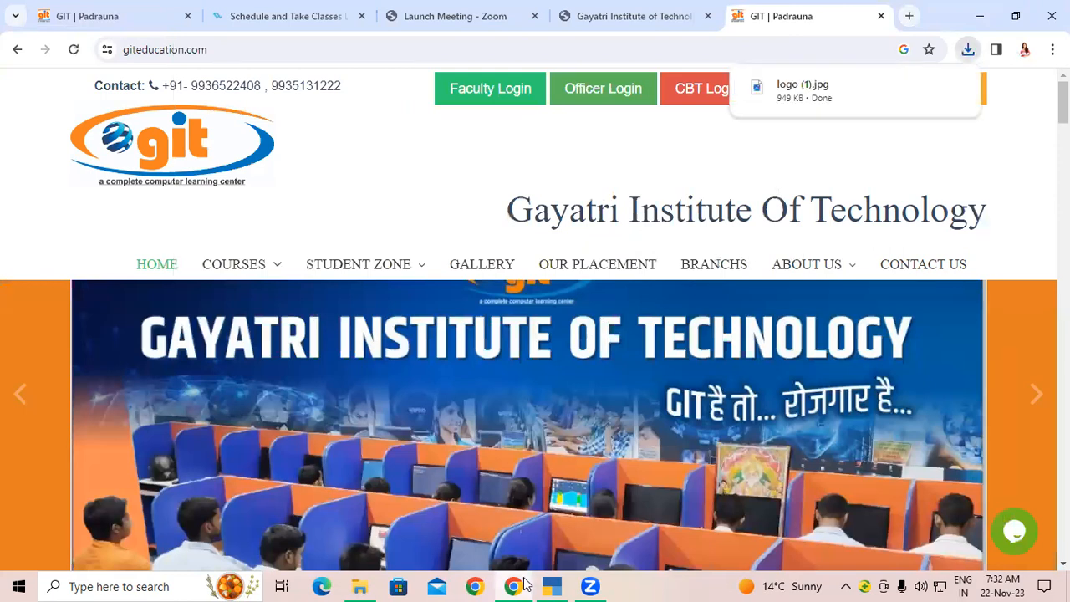
pyautogui.click(551, 586)
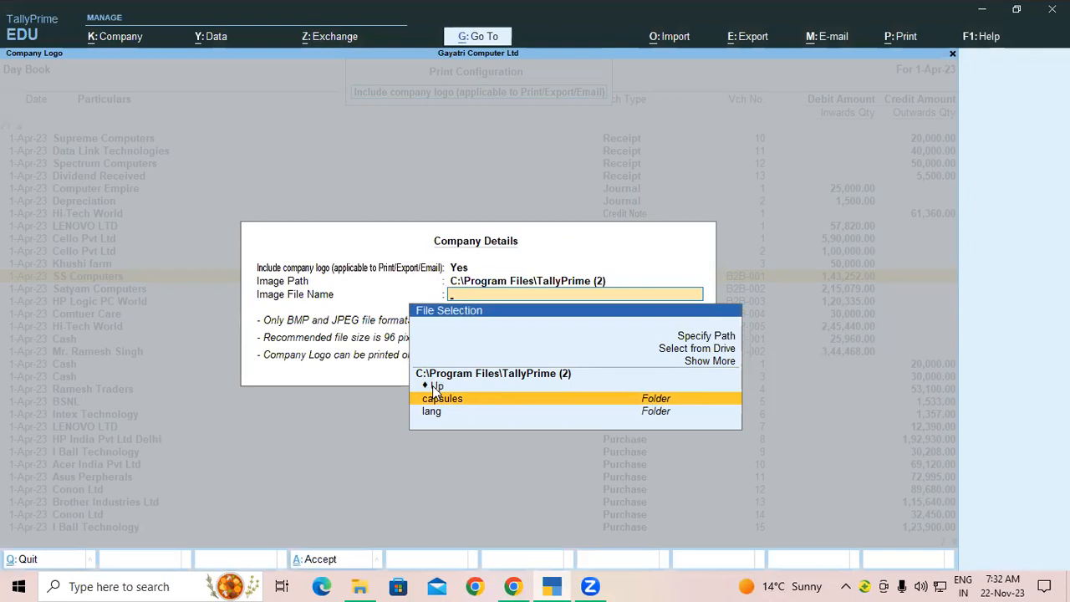
# Step: Pick logo (1).jpg from the Desktop as Gayatri Computer Ltd's logo image and accept
pyautogui.click(436, 386)
pyautogui.click(436, 386)
pyautogui.click(434, 387)
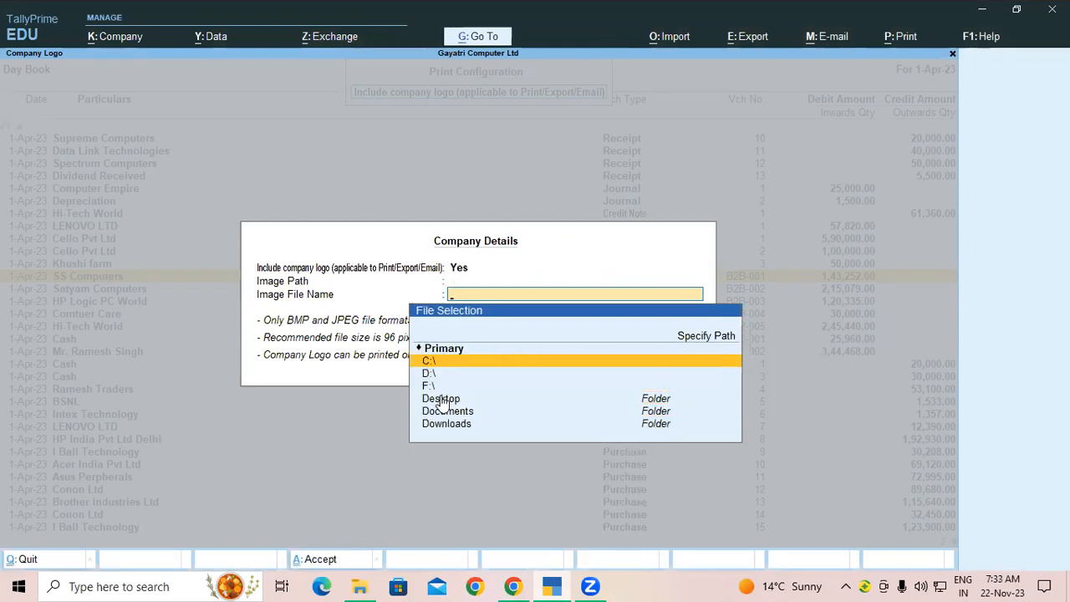
pyautogui.click(445, 400)
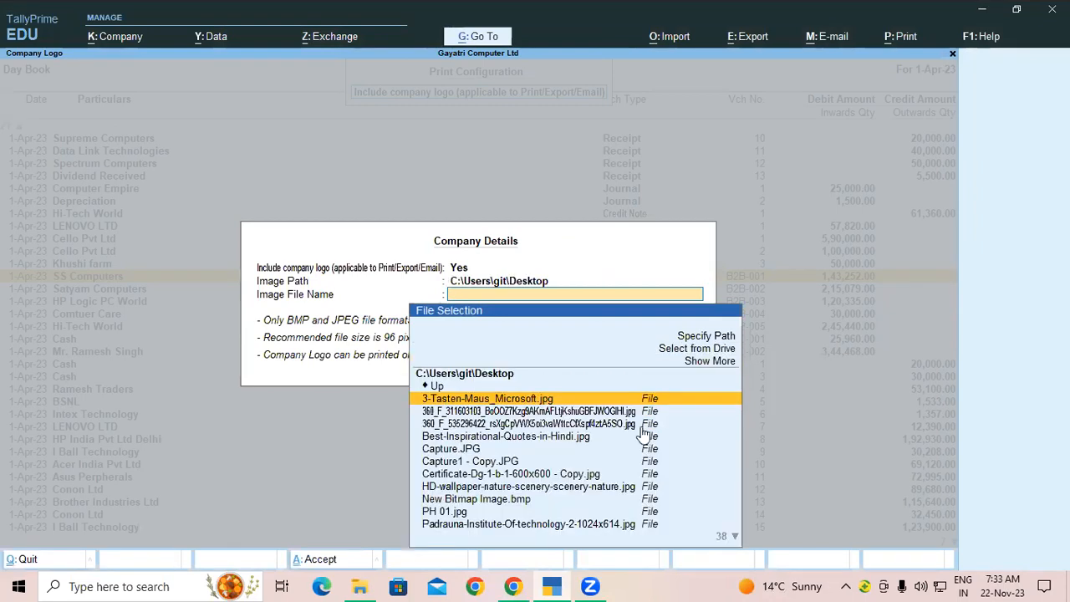
pyautogui.scroll(-4, 648, 435)
pyautogui.scroll(-4, 649, 434)
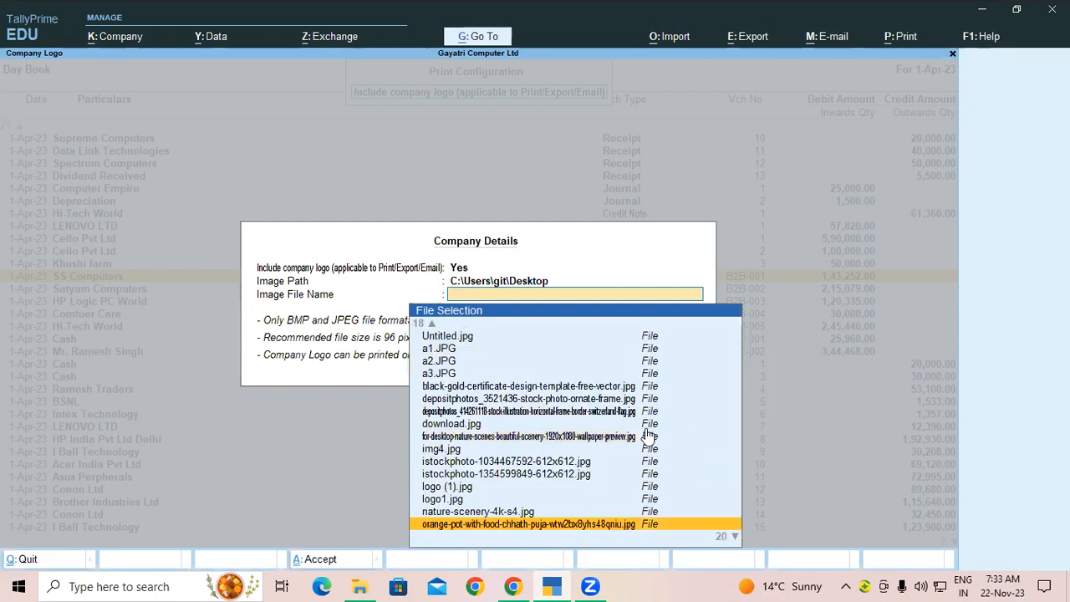
pyautogui.scroll(-1, 472, 489)
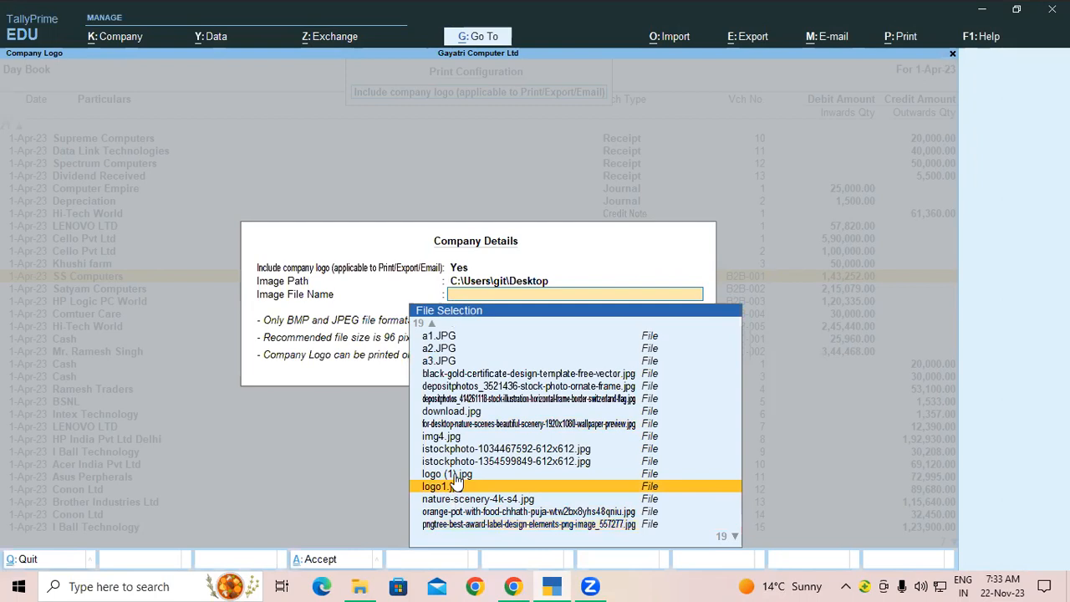
pyautogui.click(455, 482)
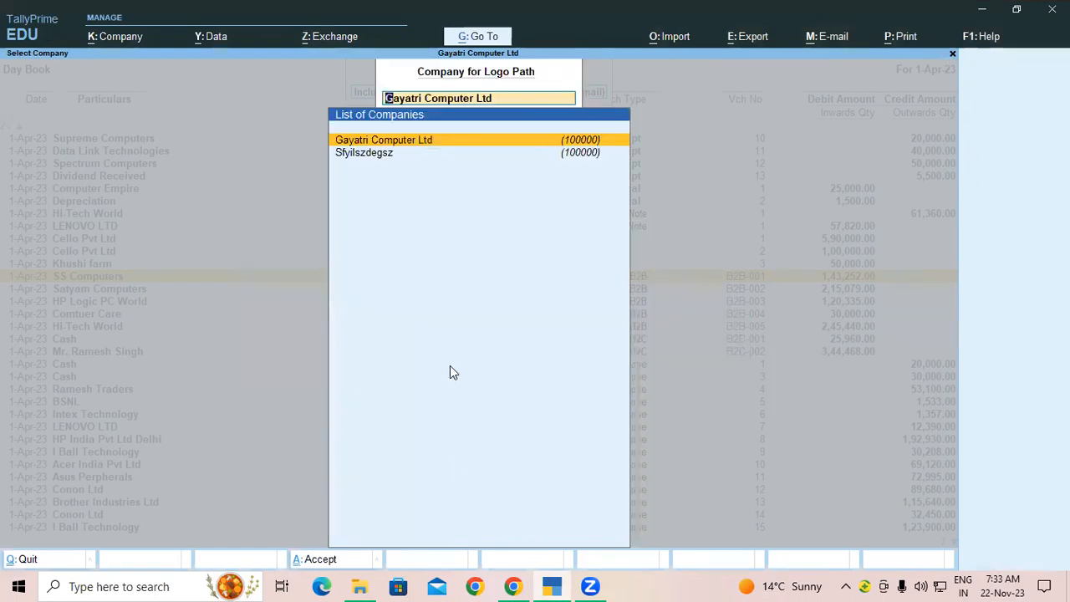
pyautogui.click(389, 144)
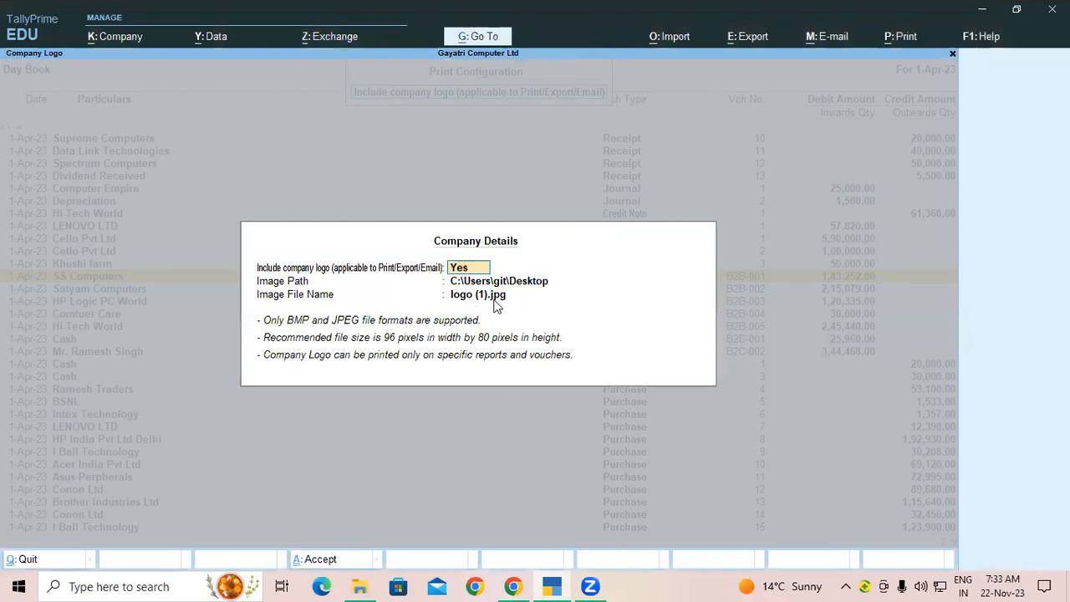
pyautogui.press('ctrl')
pyautogui.hotkey('ctrl', 'a')
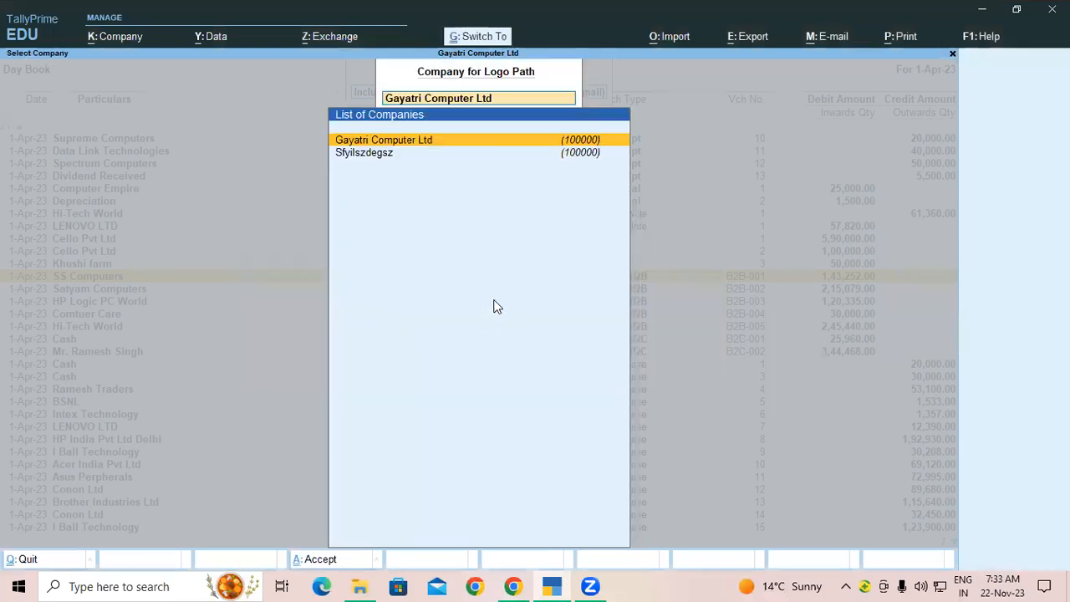
# Step: Return to Gateway of Tally, open the Day Book and open Satyam Computers' Sales voucher B2B-002
pyautogui.press('Escape')
pyautogui.press('Escape')
pyautogui.press('Escape')
pyautogui.press('Escape')
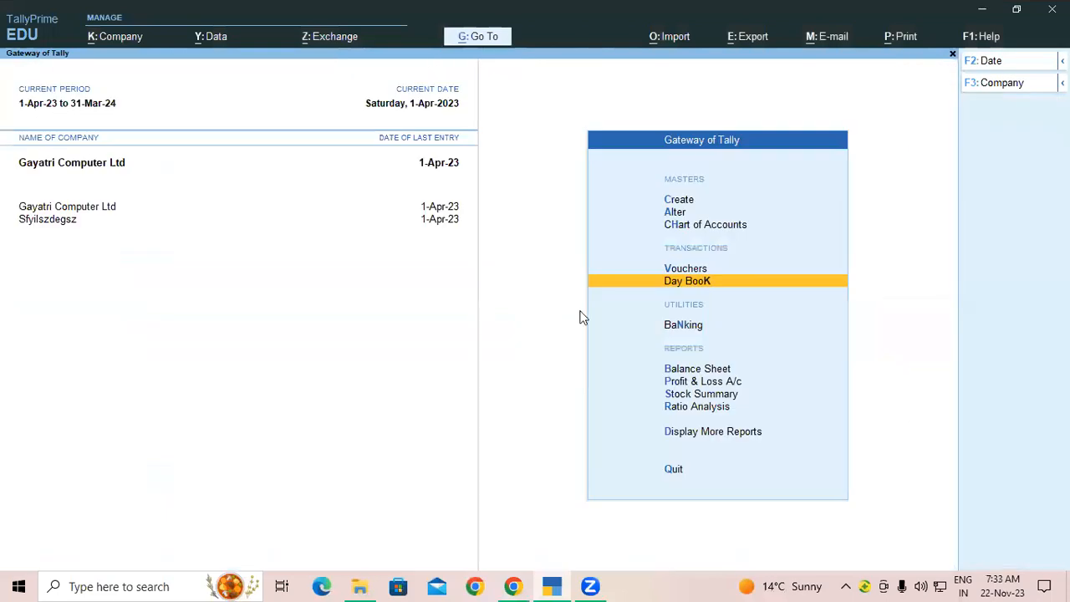
pyautogui.click(674, 283)
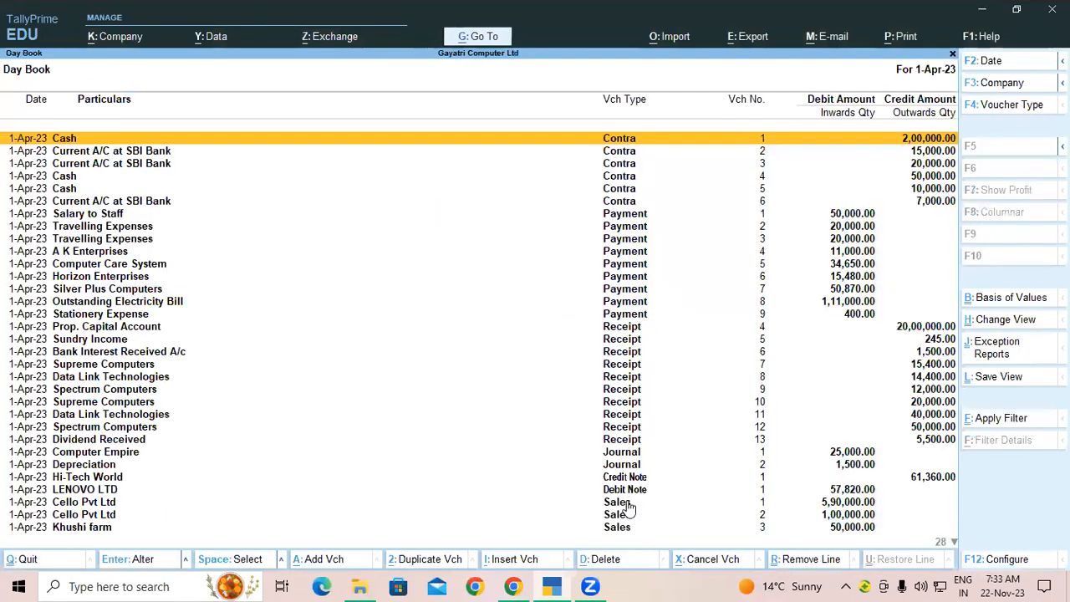
pyautogui.press('Down')
pyautogui.press('Down')
pyautogui.press('Down')
pyautogui.press('Down')
pyautogui.press('Down')
pyautogui.press('Down')
pyautogui.press('Down')
pyautogui.press('Down')
pyautogui.press('Down')
pyautogui.press('Down')
pyautogui.press('Down')
pyautogui.press('Down')
pyautogui.press('Down')
pyautogui.press('Down')
pyautogui.press('Down')
pyautogui.press('Down')
pyautogui.press('Down')
pyautogui.press('Down')
pyautogui.press('Down')
pyautogui.press('Down')
pyautogui.scroll(-3, 614, 512)
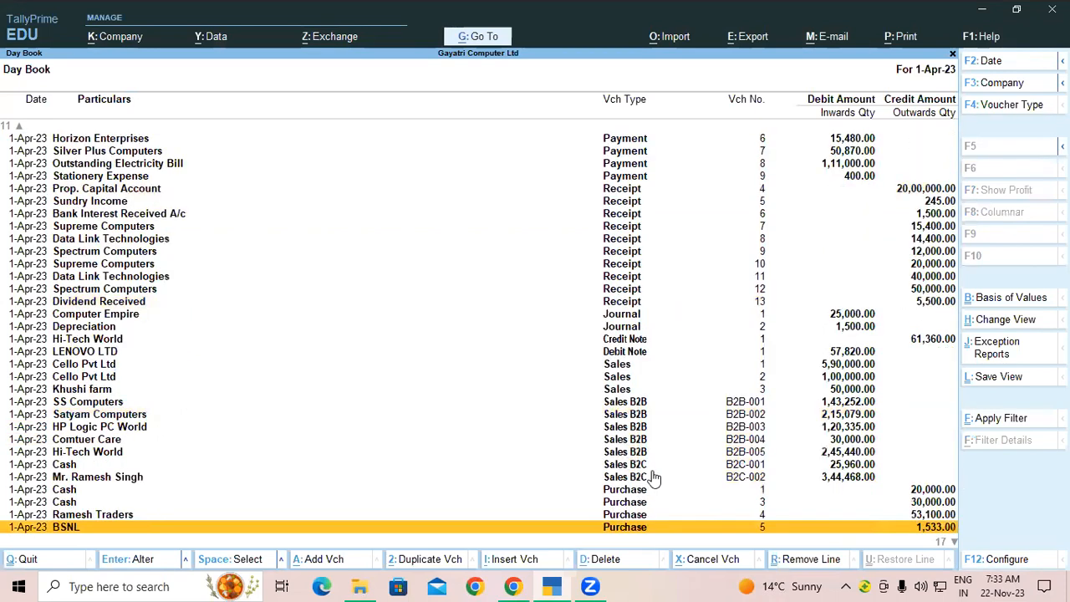
pyautogui.doubleClick(633, 413)
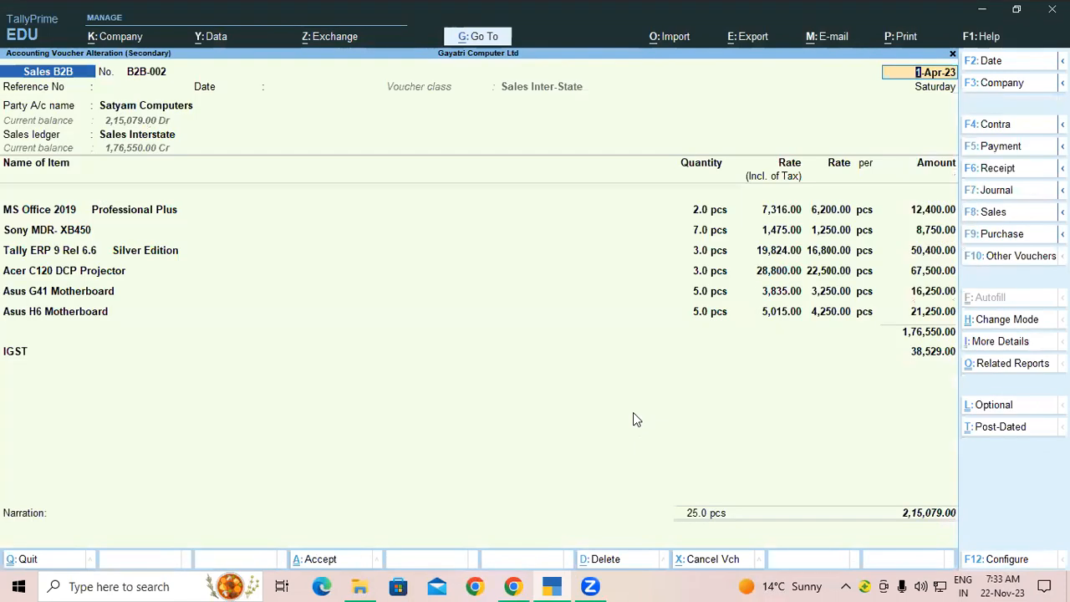
pyautogui.press('ctrl')
pyautogui.hotkey('ctrl', 'p')
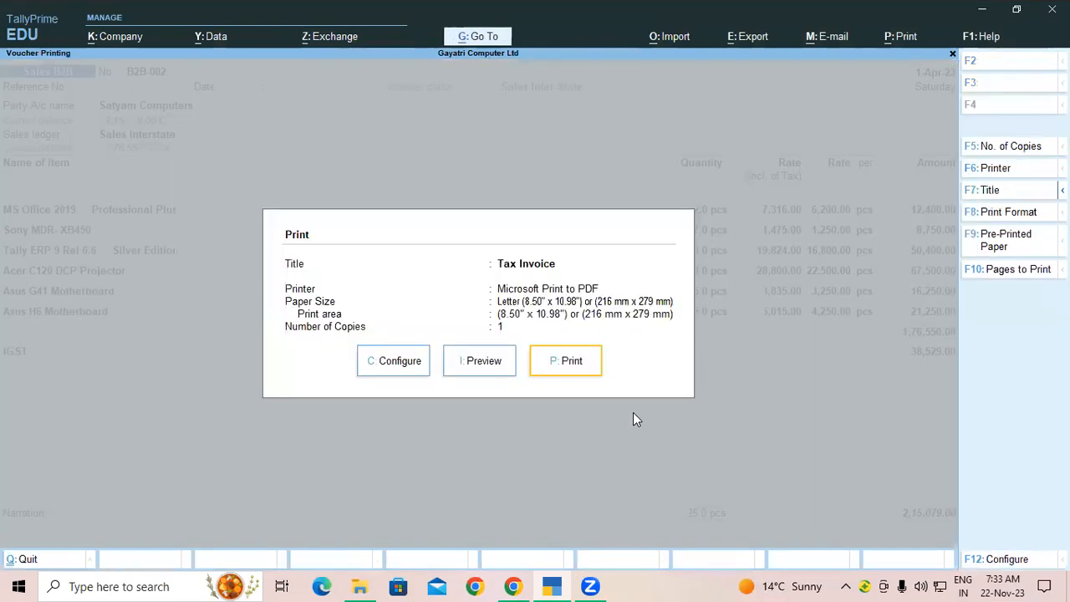
pyautogui.click(479, 362)
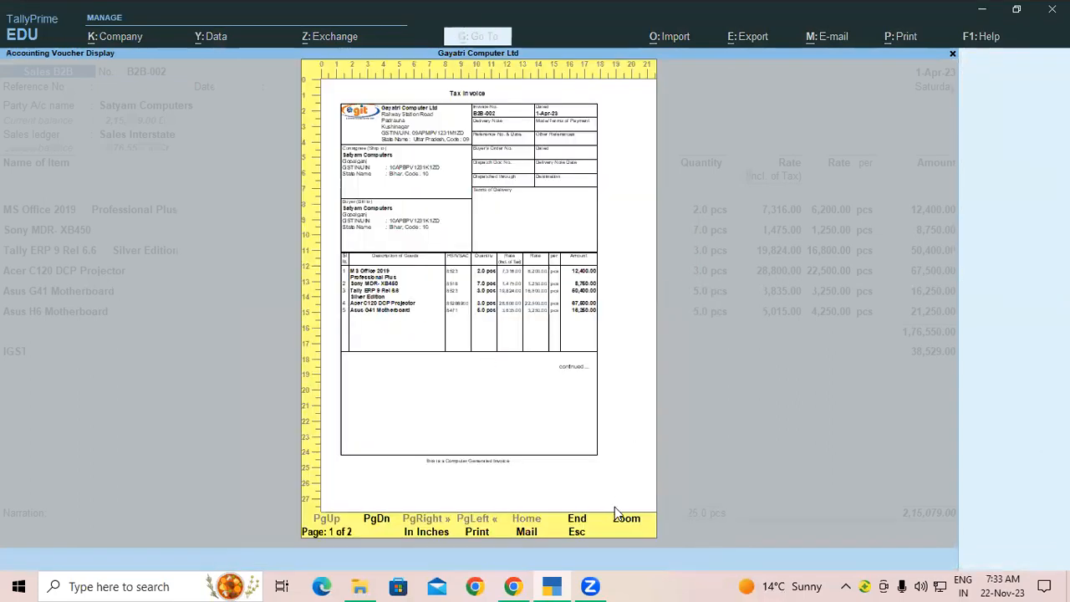
pyautogui.click(615, 510)
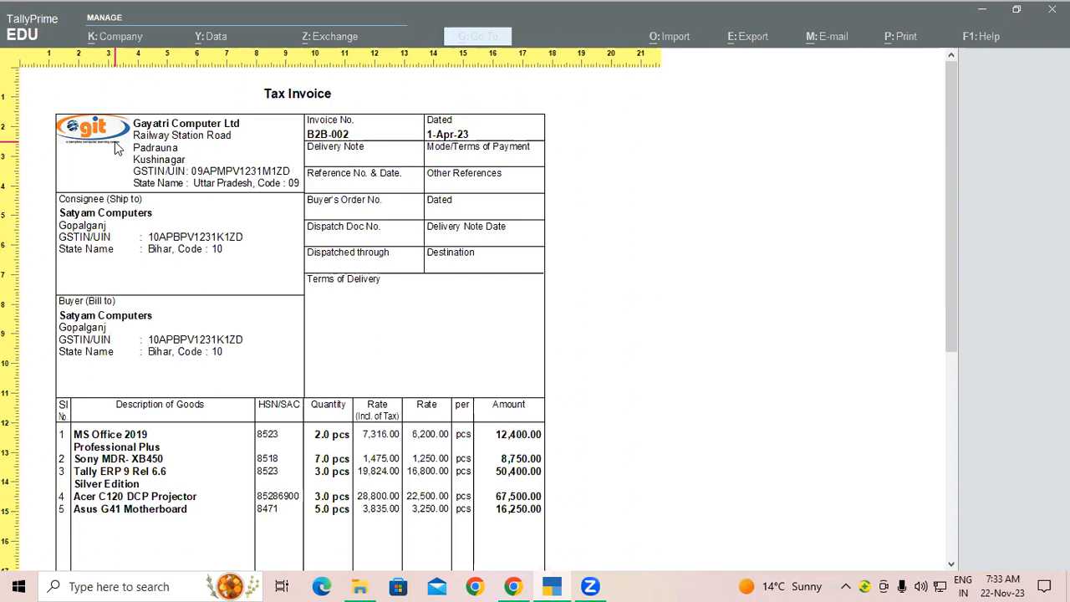
pyautogui.scroll(-2, 116, 147)
pyautogui.scroll(-5, 117, 148)
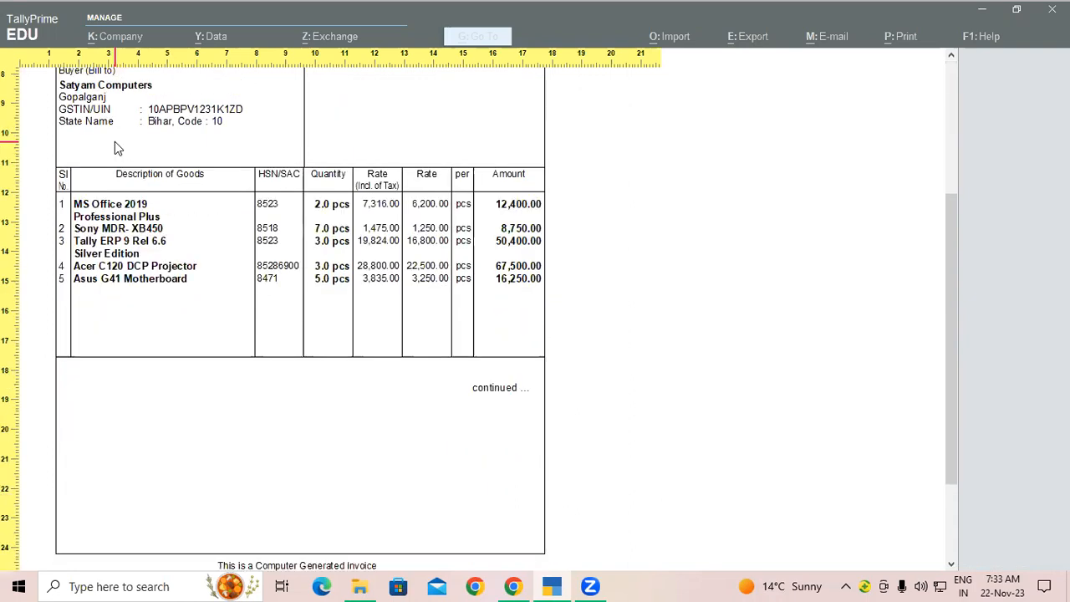
pyautogui.scroll(-2, 115, 141)
pyautogui.press('pagedown')
pyautogui.press('Escape')
pyautogui.press('Escape')
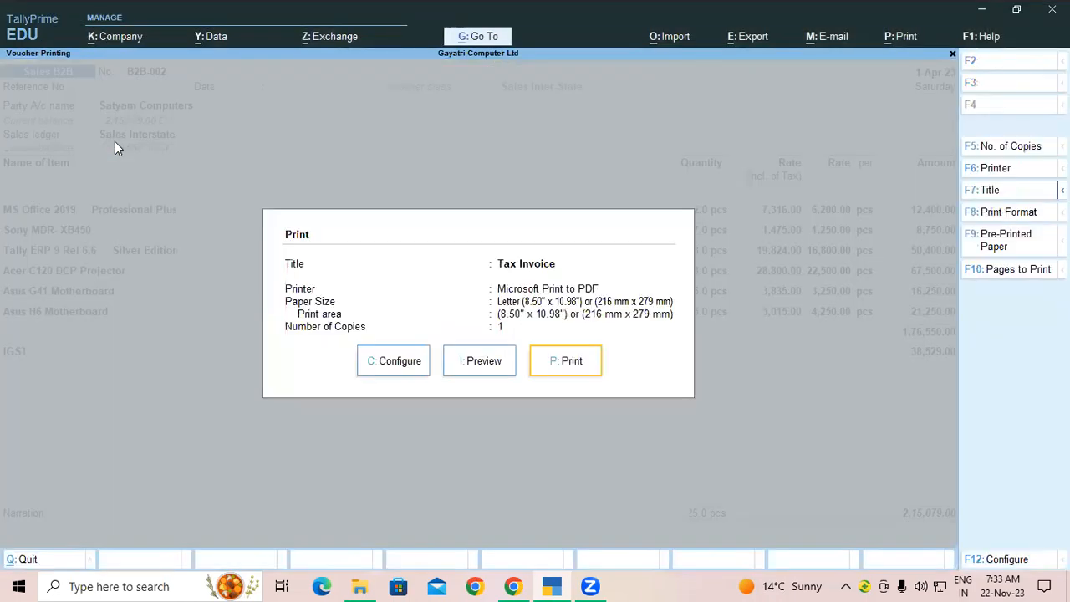
pyautogui.press('Escape')
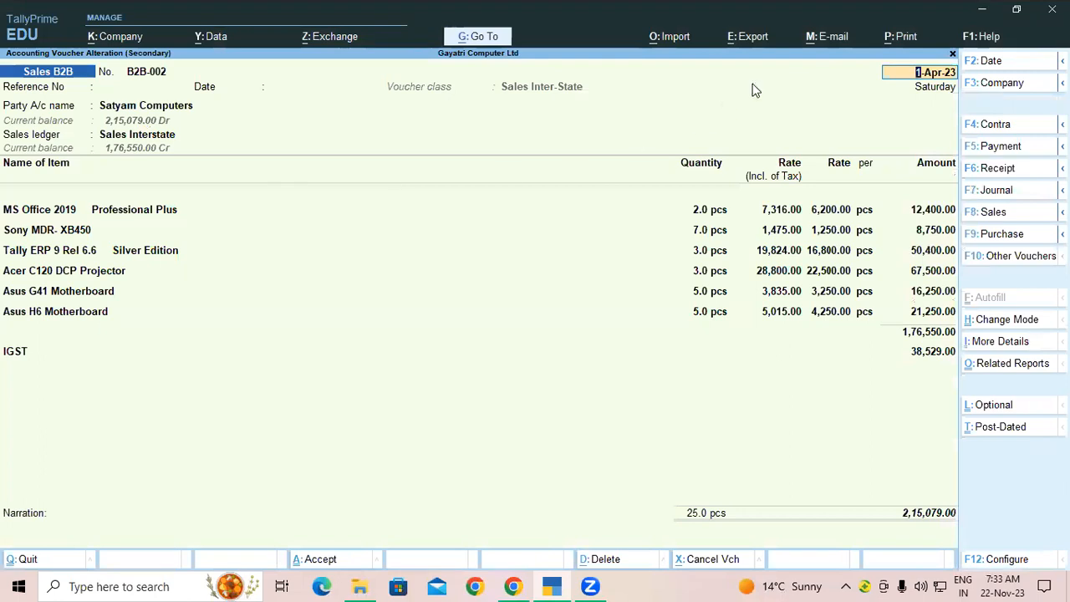
# Step: Open the Include company logo configuration for Gayatri Computer Ltd, showing logo (1).jpg from the Desktop
pyautogui.click(892, 41)
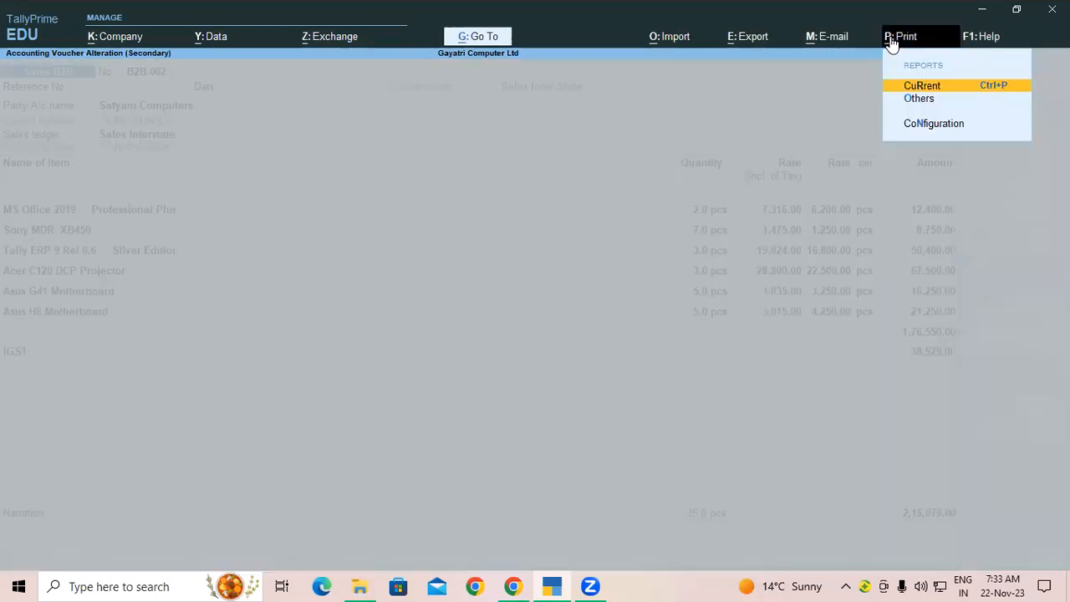
pyautogui.click(917, 125)
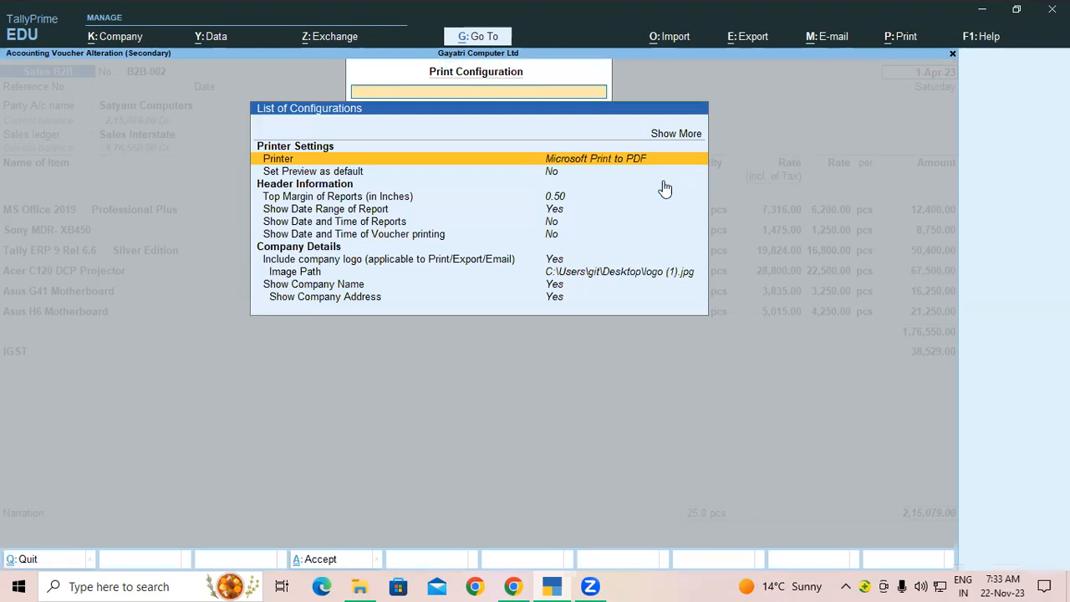
pyautogui.click(358, 262)
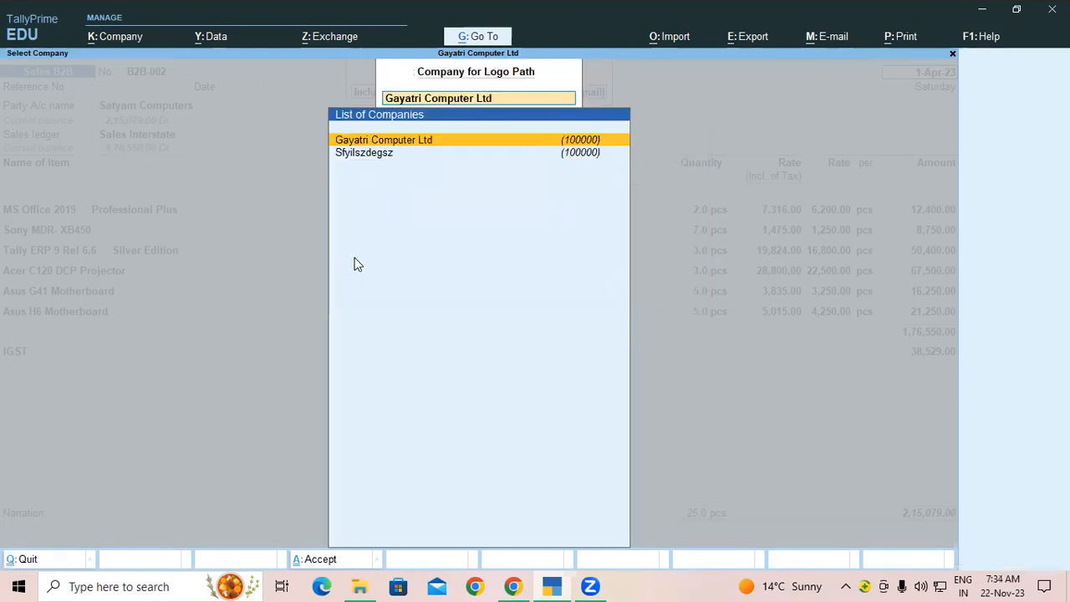
pyautogui.click(412, 141)
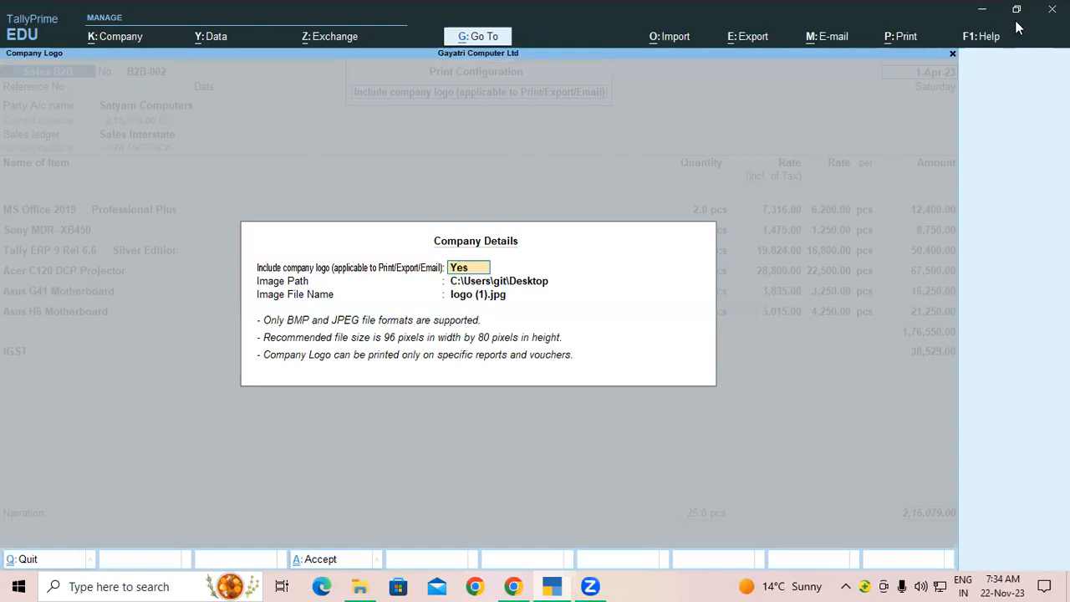
# Step: Open the Desktop image logo (1) in Microsoft Paint
pyautogui.click(982, 10)
pyautogui.click(979, 9)
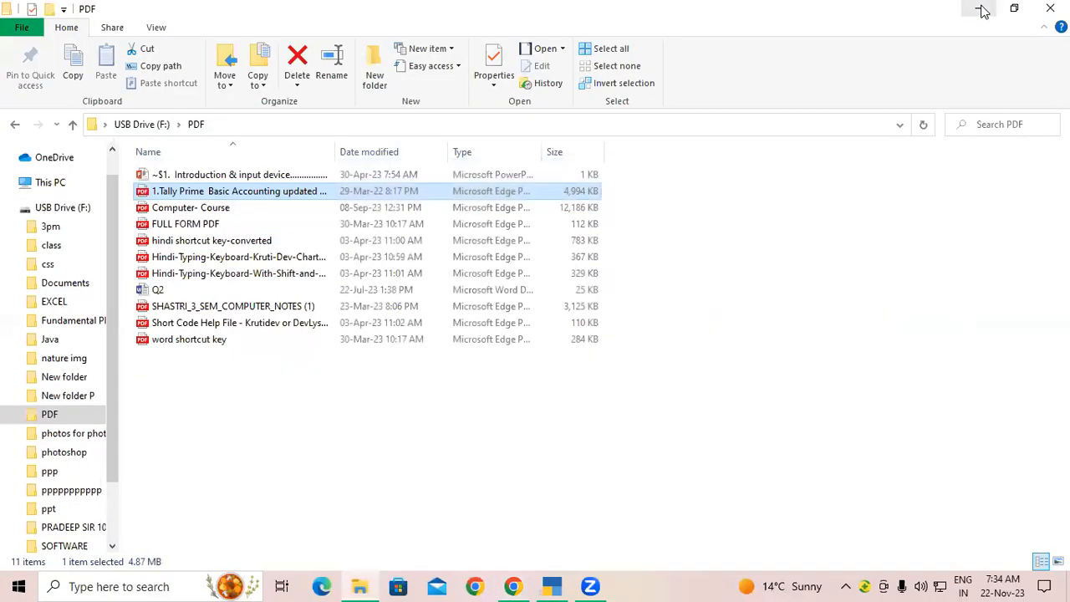
pyautogui.click(981, 9)
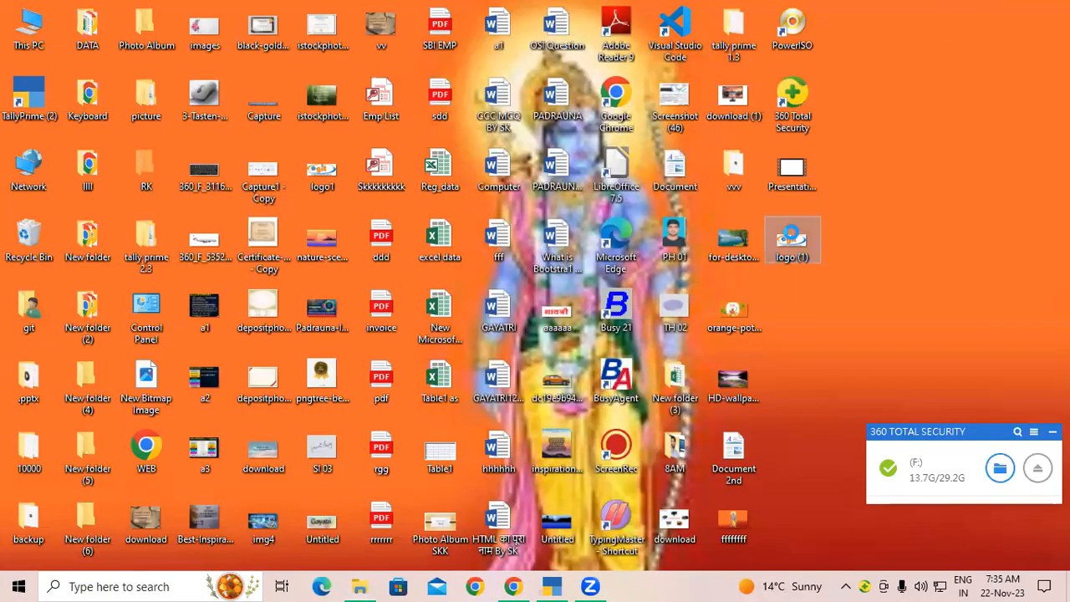
pyautogui.rightClick(802, 240)
pyautogui.moveTo(839, 241)
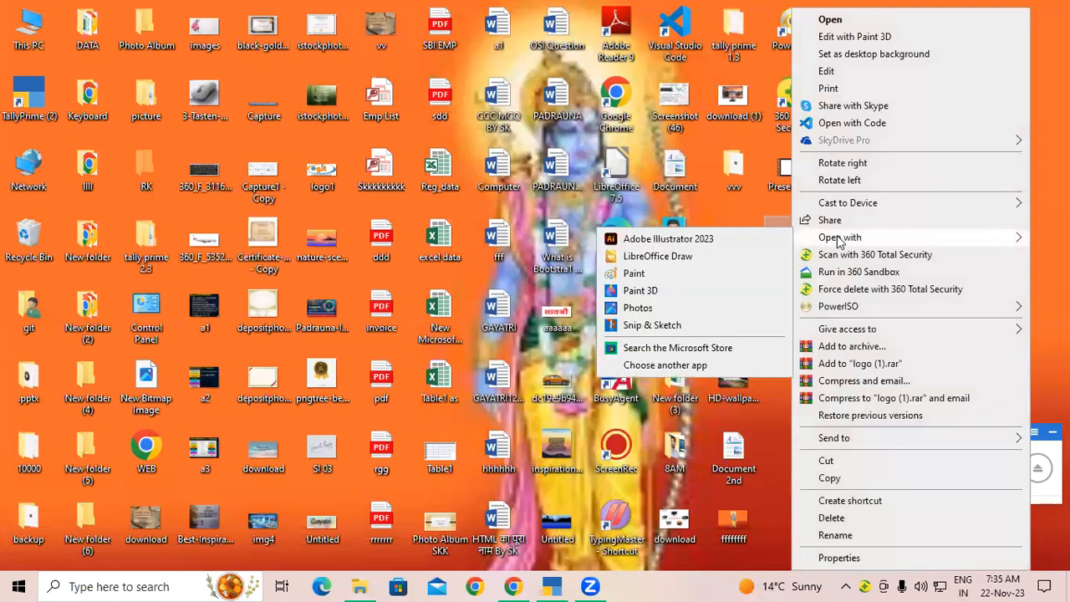
pyautogui.click(633, 274)
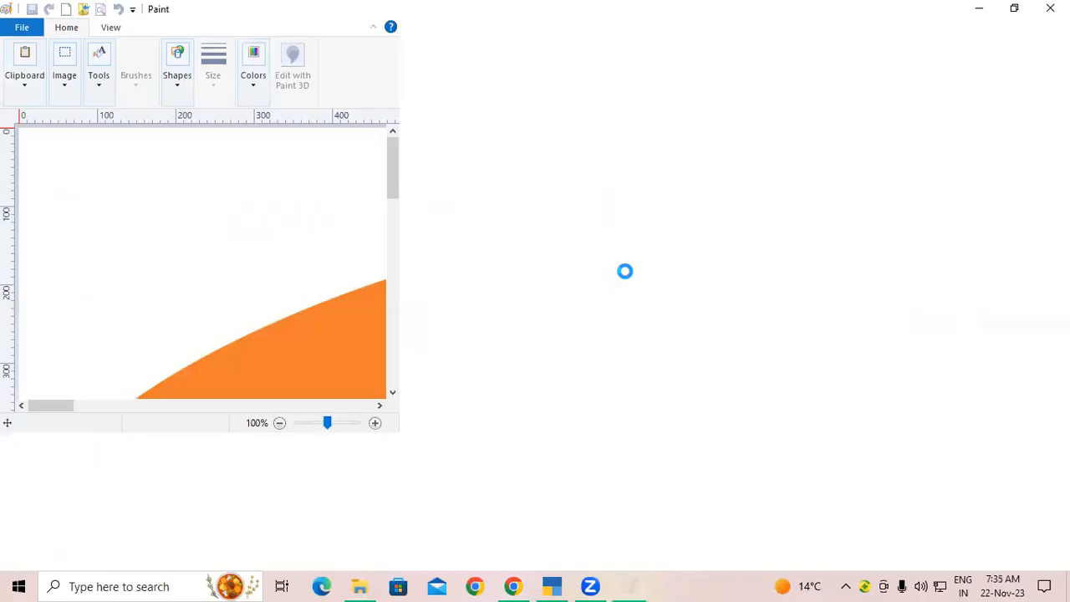
pyautogui.scroll(-3, 637, 260)
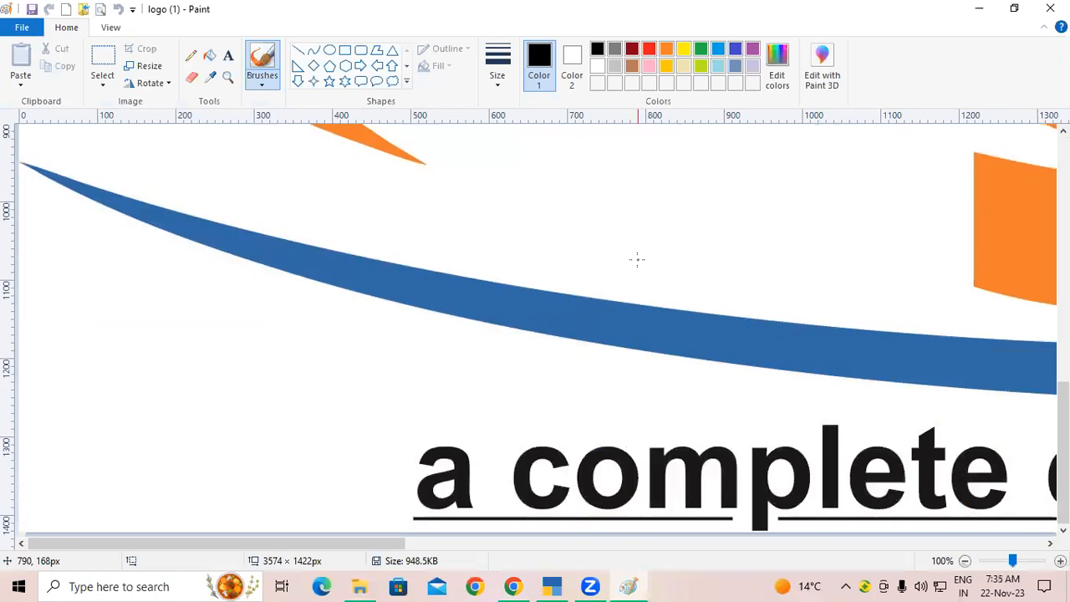
pyautogui.scroll(10, 637, 260)
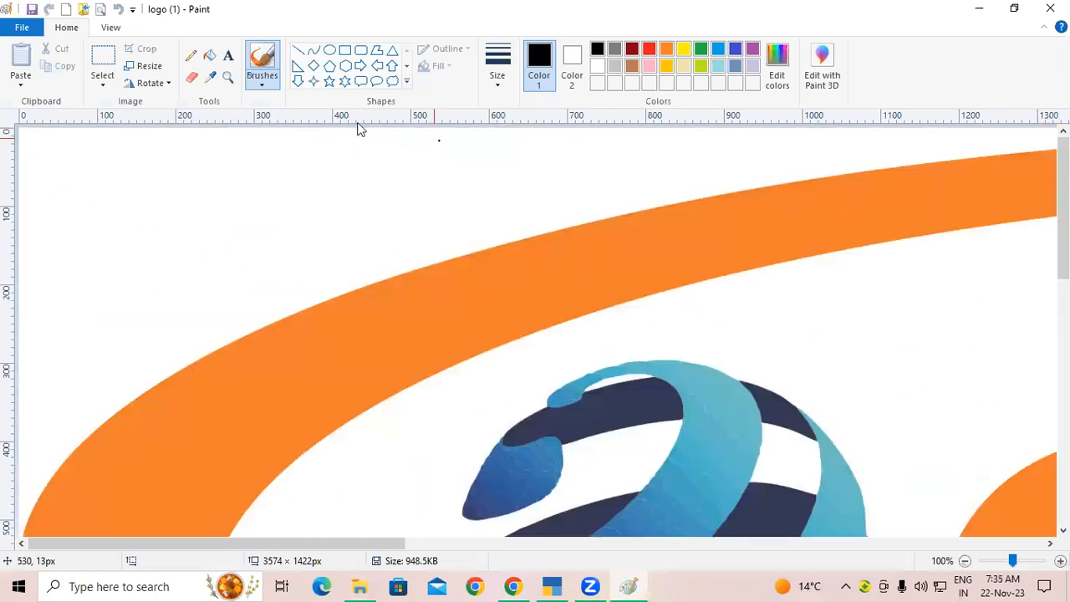
# Step: Resize the image by pixels to 96 × 80 with aspect ratio unlocked
pyautogui.click(146, 66)
pyautogui.click(173, 124)
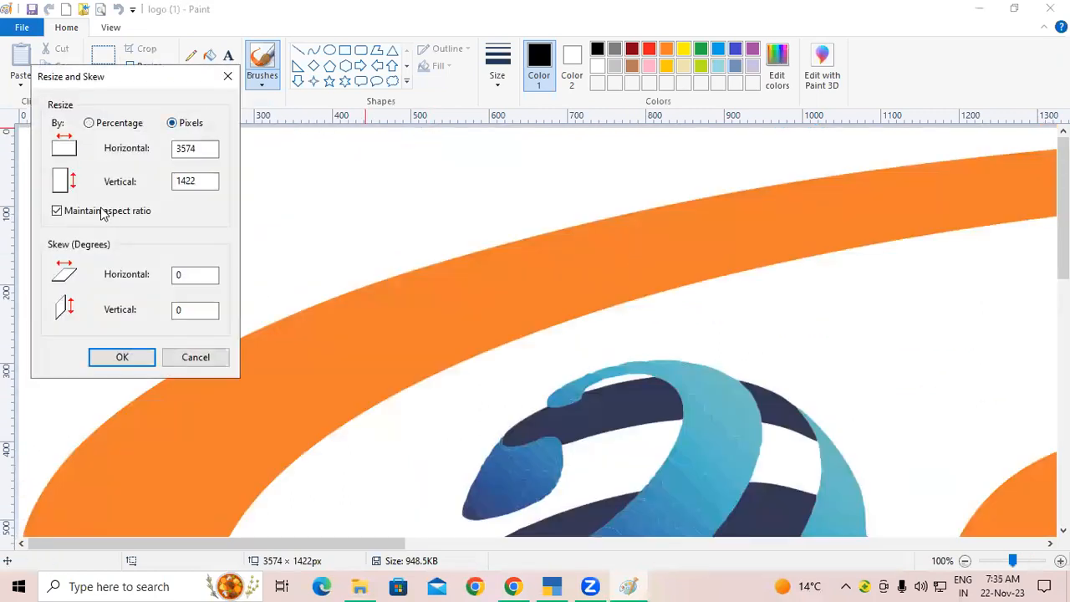
pyautogui.click(93, 214)
pyautogui.doubleClick(178, 151)
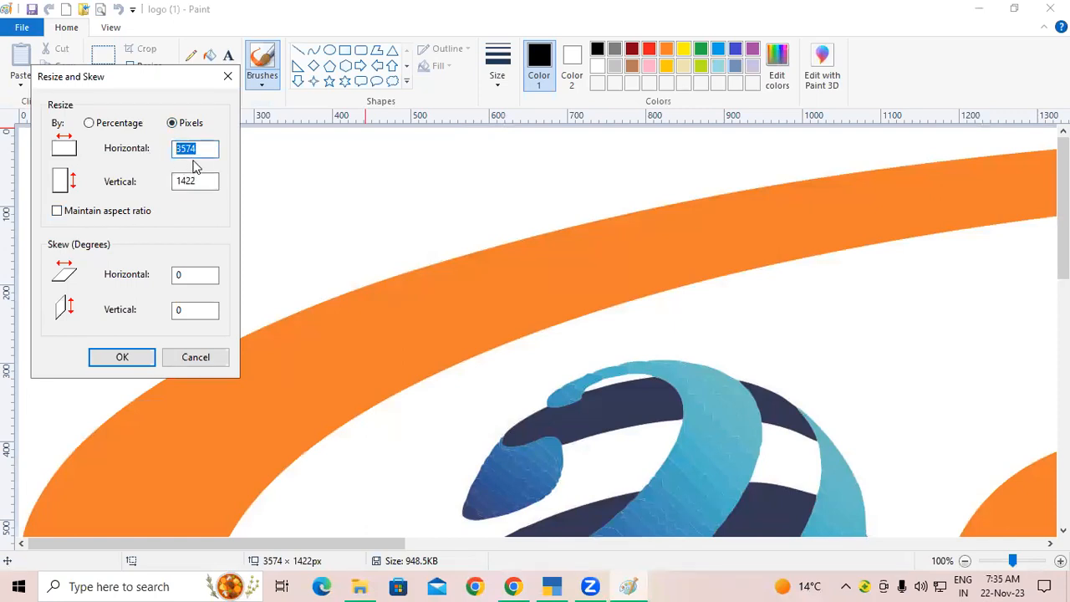
pyautogui.write('96')
pyautogui.moveTo(215, 180); pyautogui.dragTo(165, 184)
pyautogui.write('80')
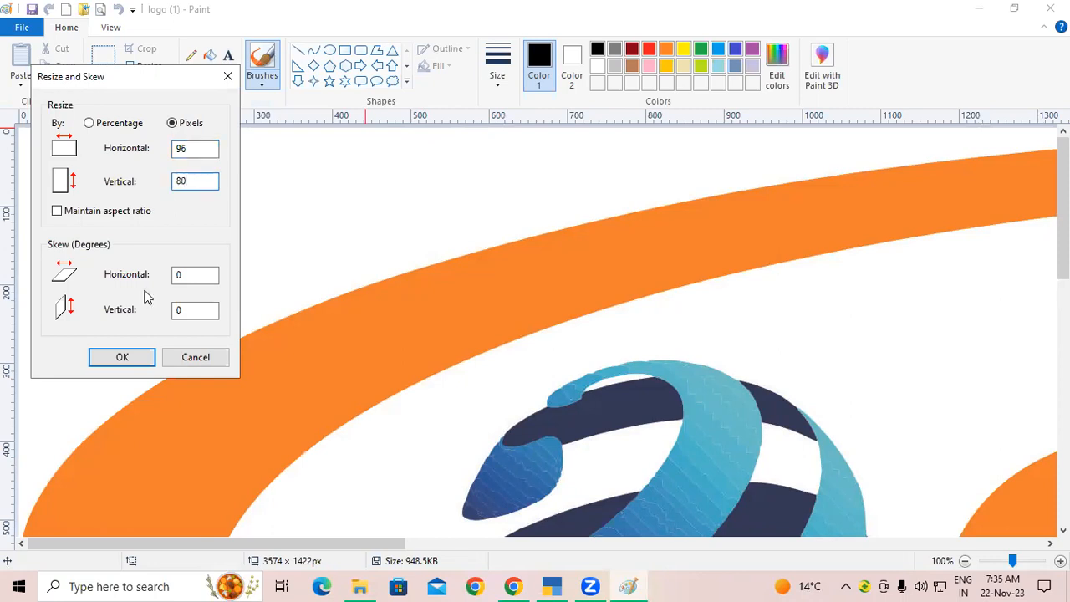
pyautogui.click(124, 358)
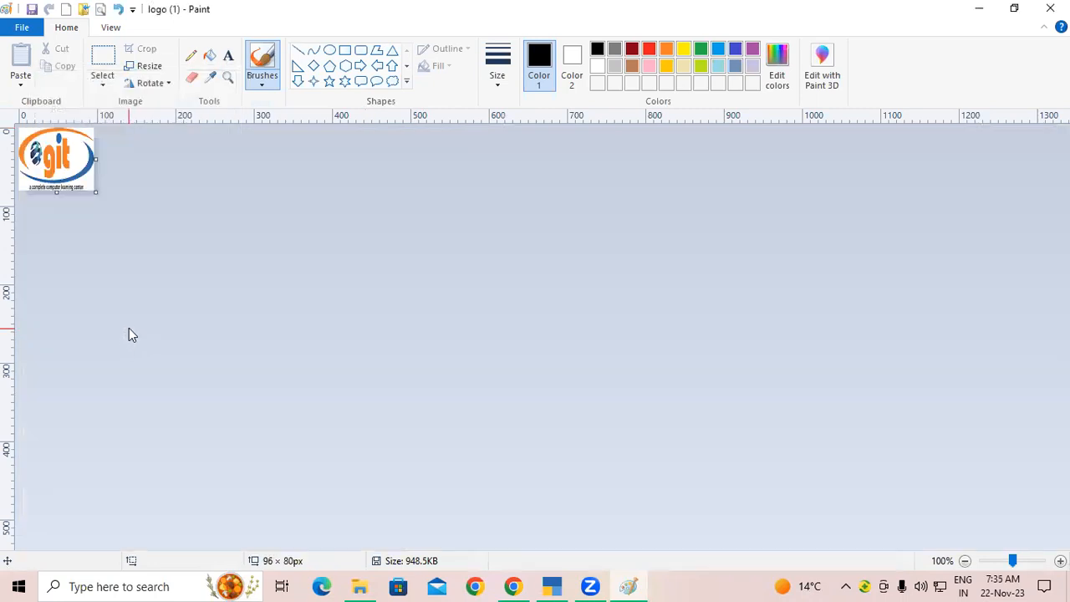
# Step: Save the resized logo (1).jpg and close Paint
pyautogui.click(22, 27)
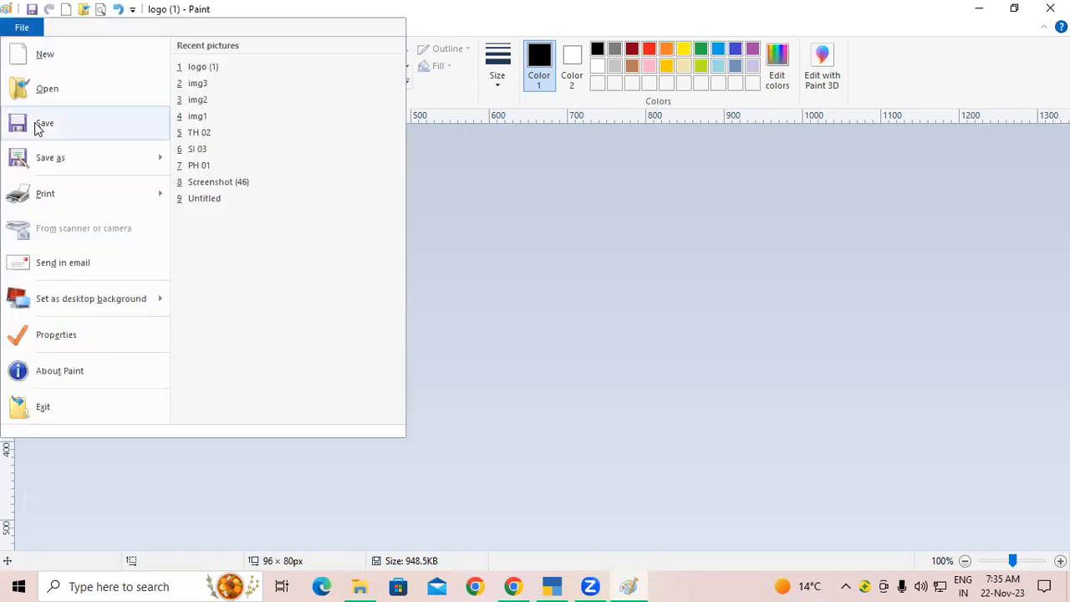
pyautogui.click(40, 127)
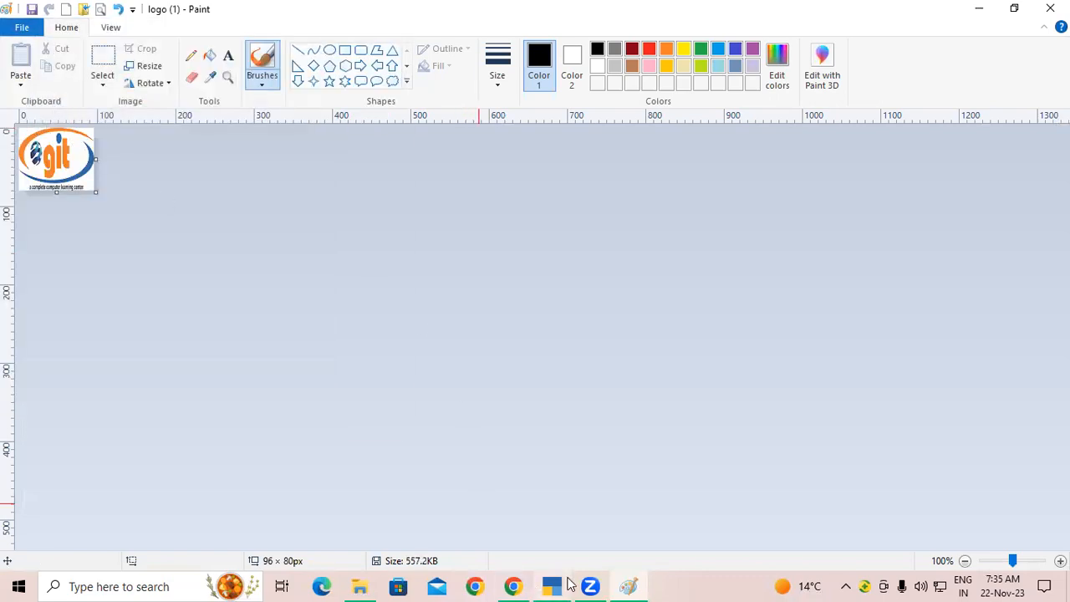
pyautogui.click(1050, 8)
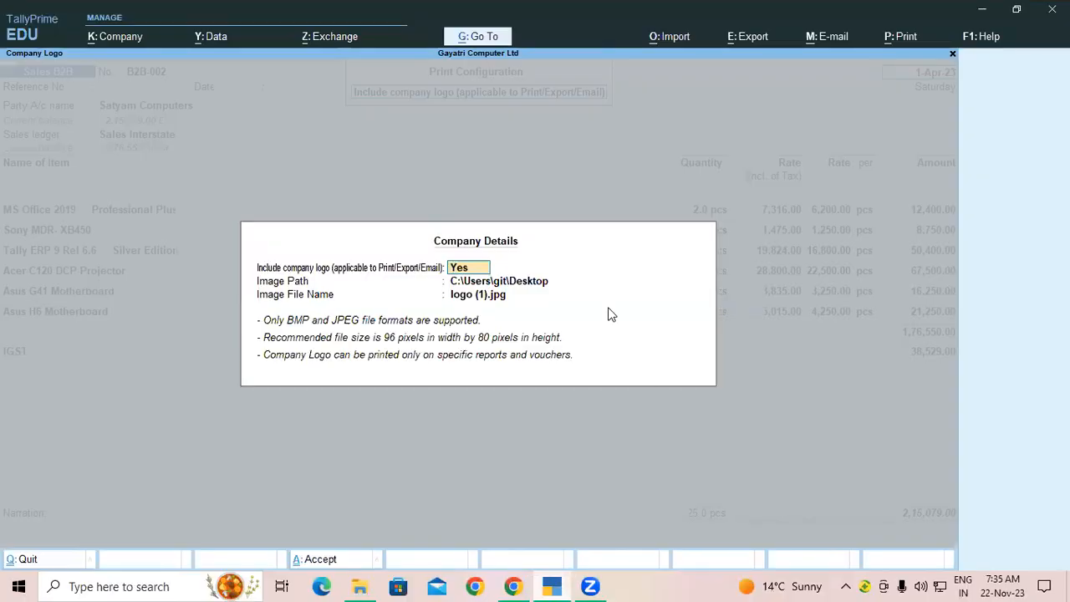
# Step: Re-select logo (1).jpg as Gayatri Computer Ltd's logo and accept the company details
pyautogui.click(468, 297)
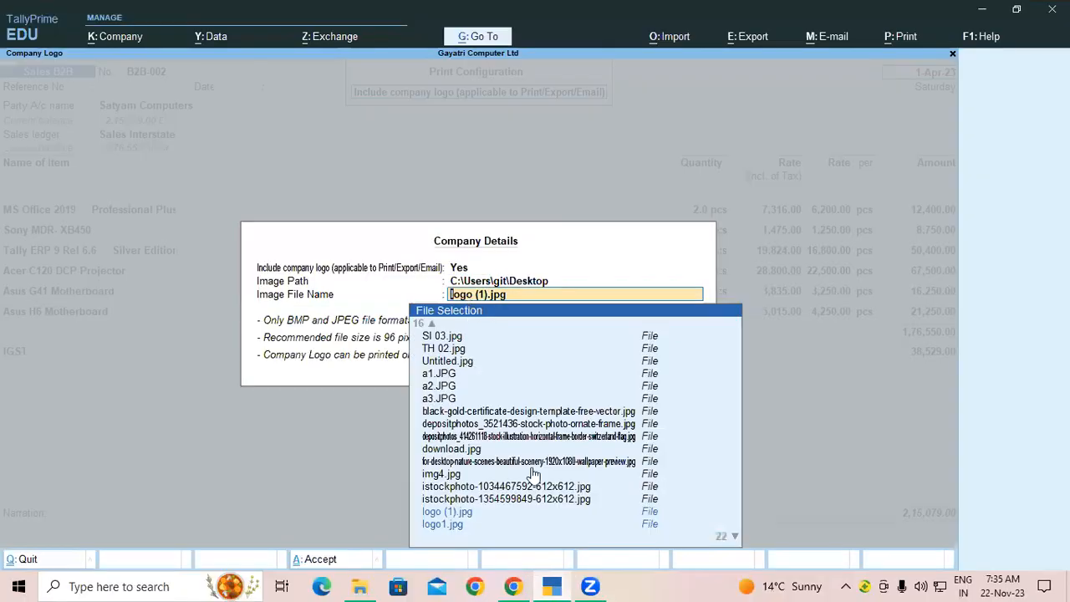
pyautogui.scroll(-2, 537, 456)
pyautogui.scroll(-7, 537, 453)
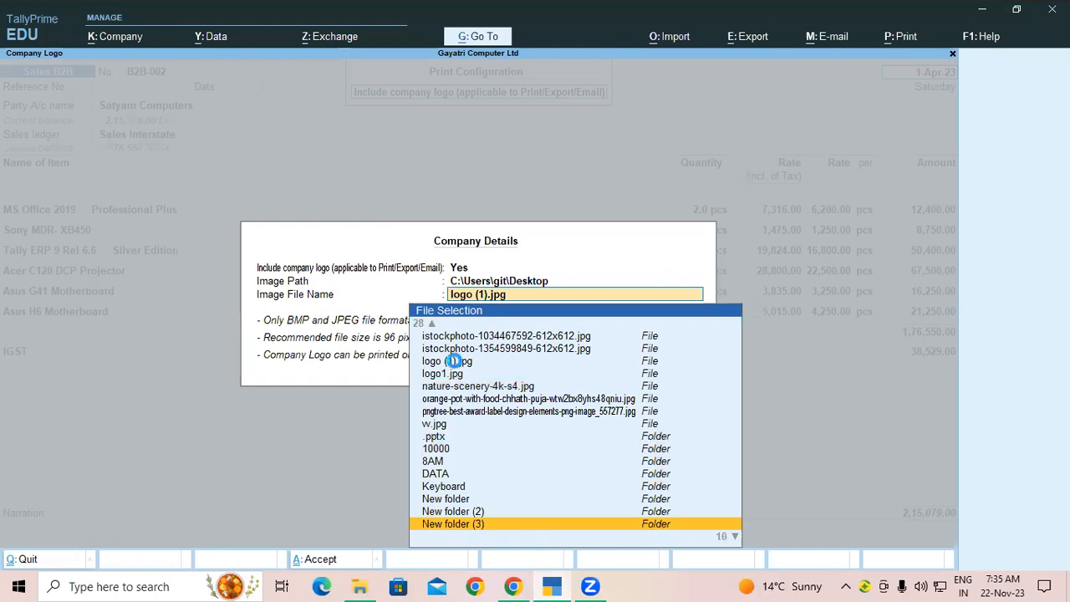
pyautogui.click(452, 362)
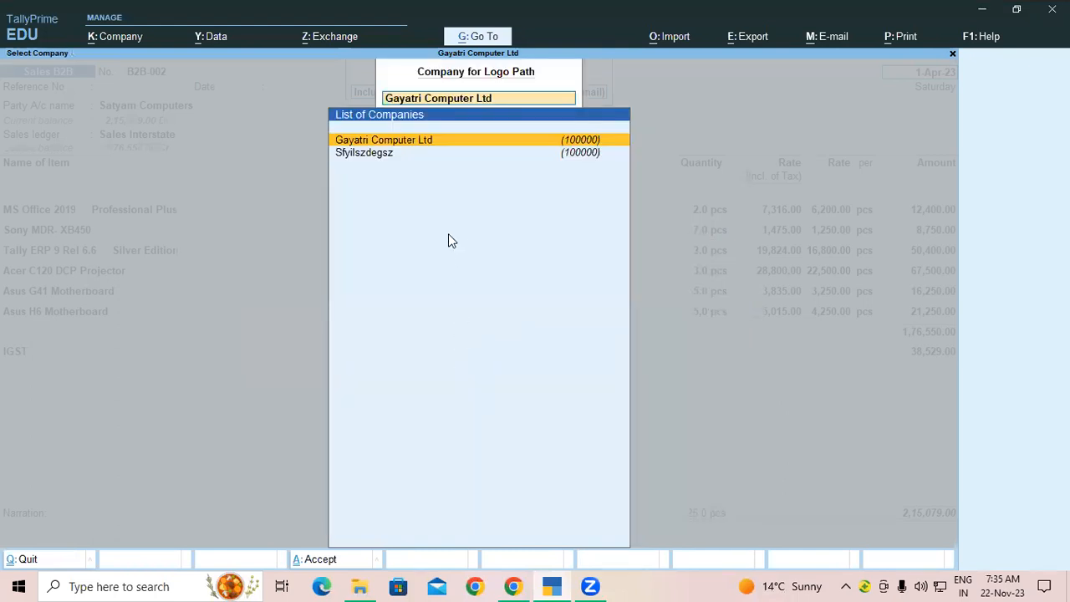
pyautogui.hotkey('ctrl', 'a')
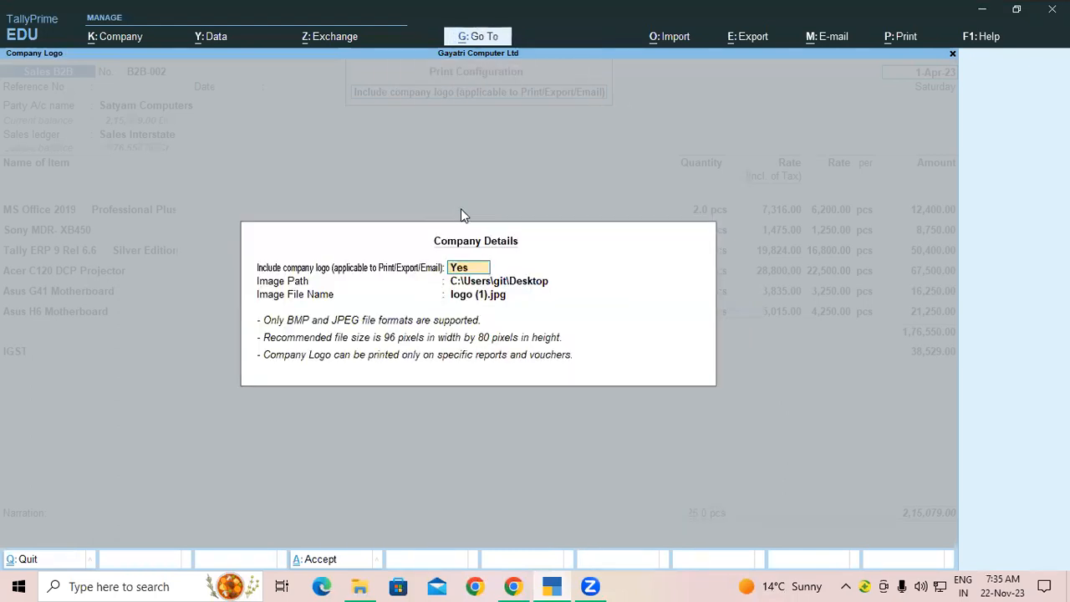
pyautogui.hotkey('ctrl', 'a')
pyautogui.press('Escape')
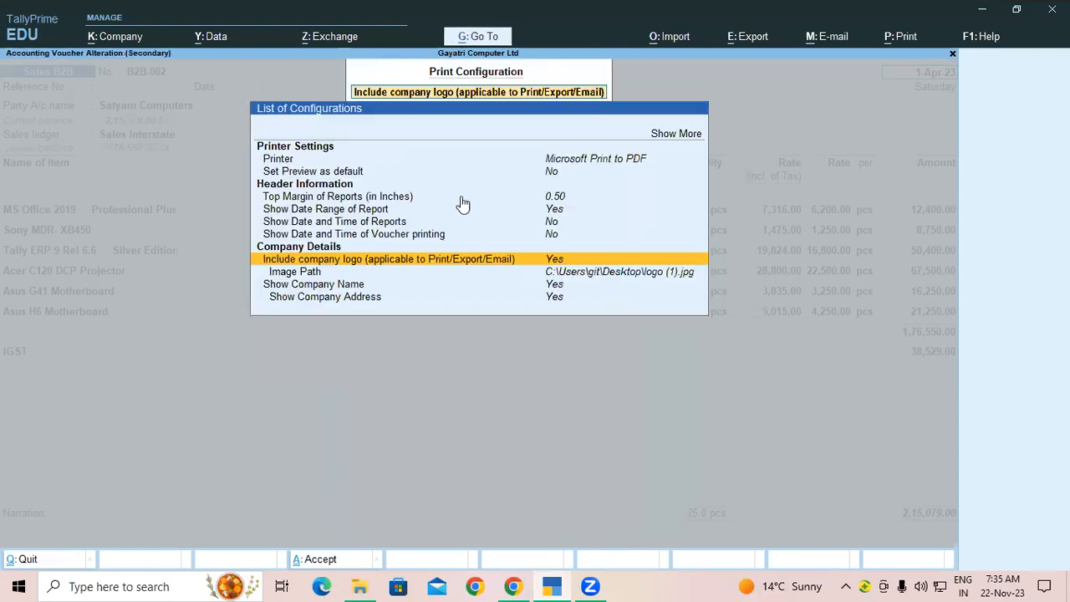
pyautogui.press('Escape')
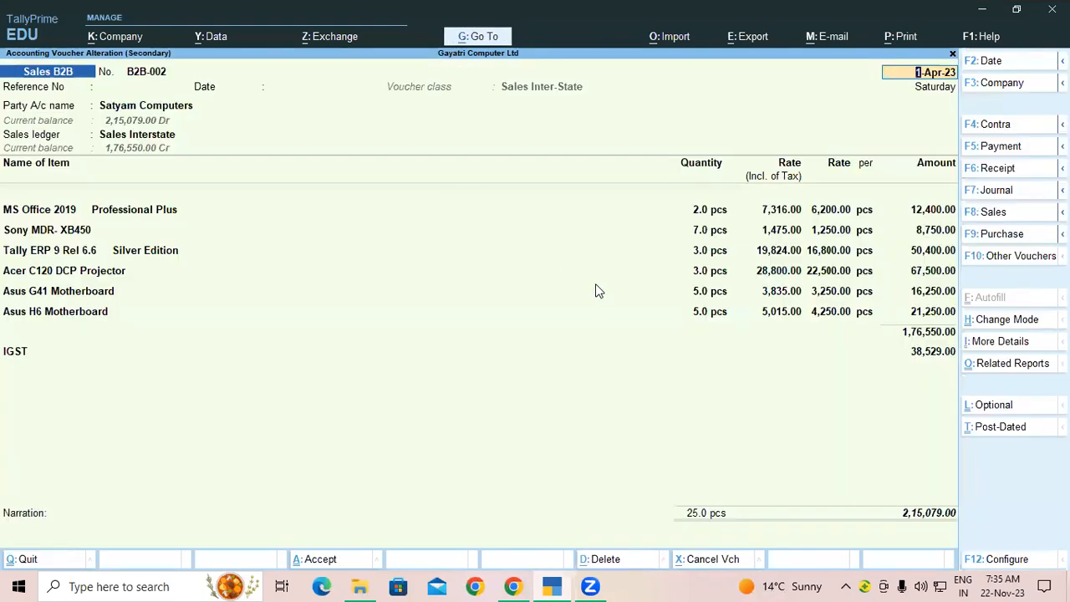
# Step: Preview voucher B2B-002's Tax Invoice zoomed in to check the resized logo in the header
pyautogui.hotkey('ctrl', 'p')
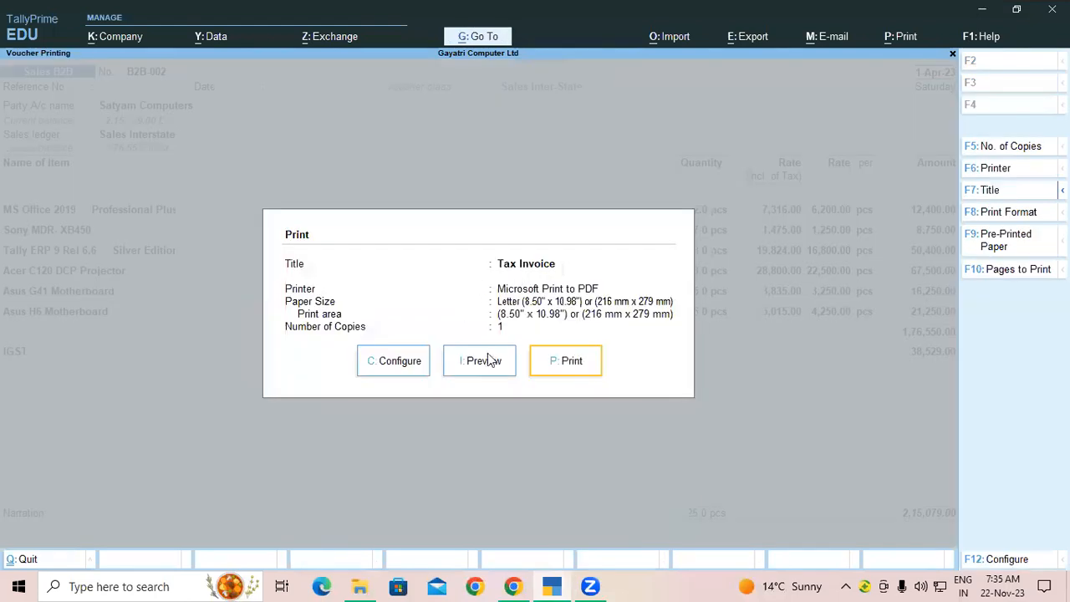
pyautogui.click(482, 361)
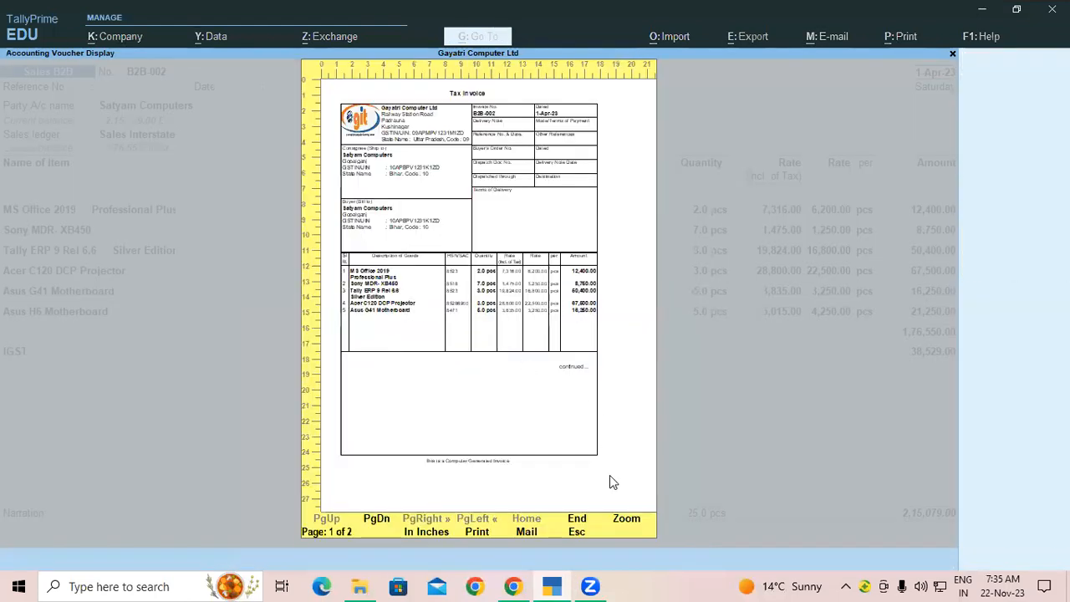
pyautogui.click(620, 513)
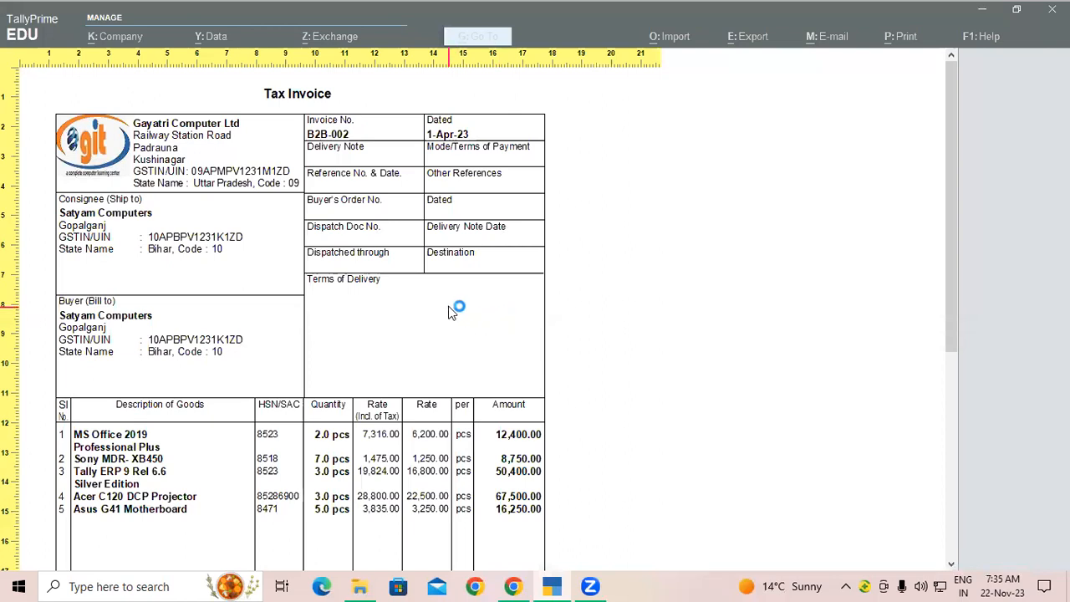
pyautogui.press('Escape')
pyautogui.press('Escape')
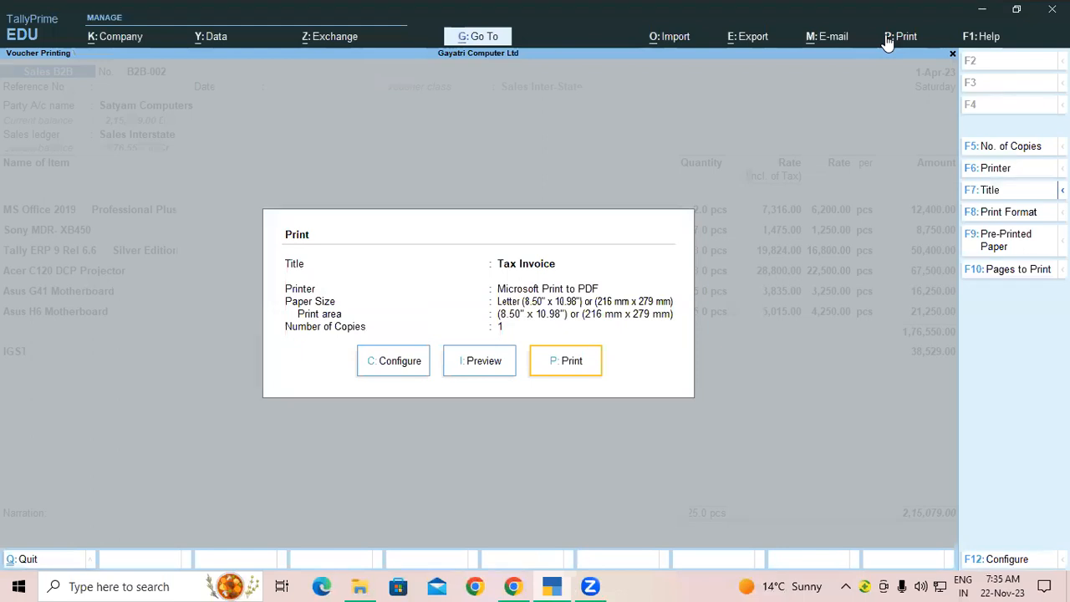
pyautogui.click(906, 36)
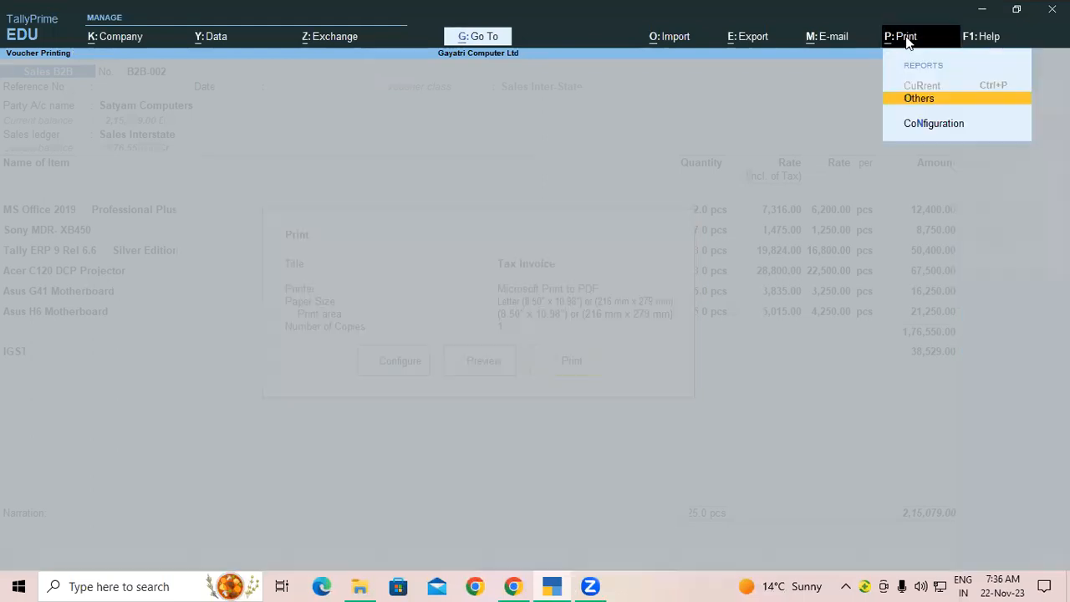
pyautogui.click(930, 126)
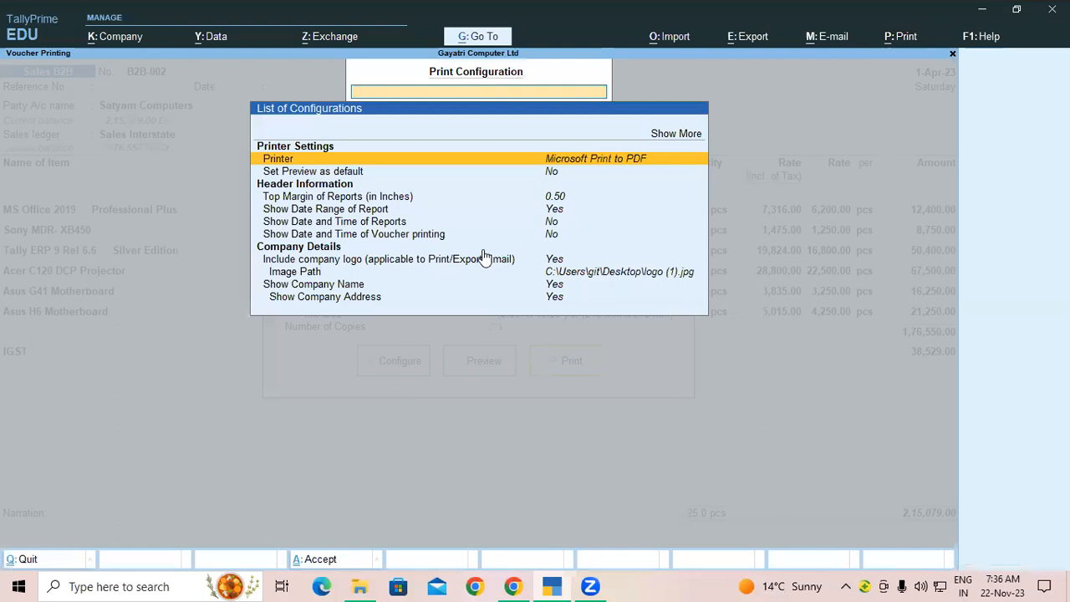
pyautogui.press('Escape')
pyautogui.press('Escape')
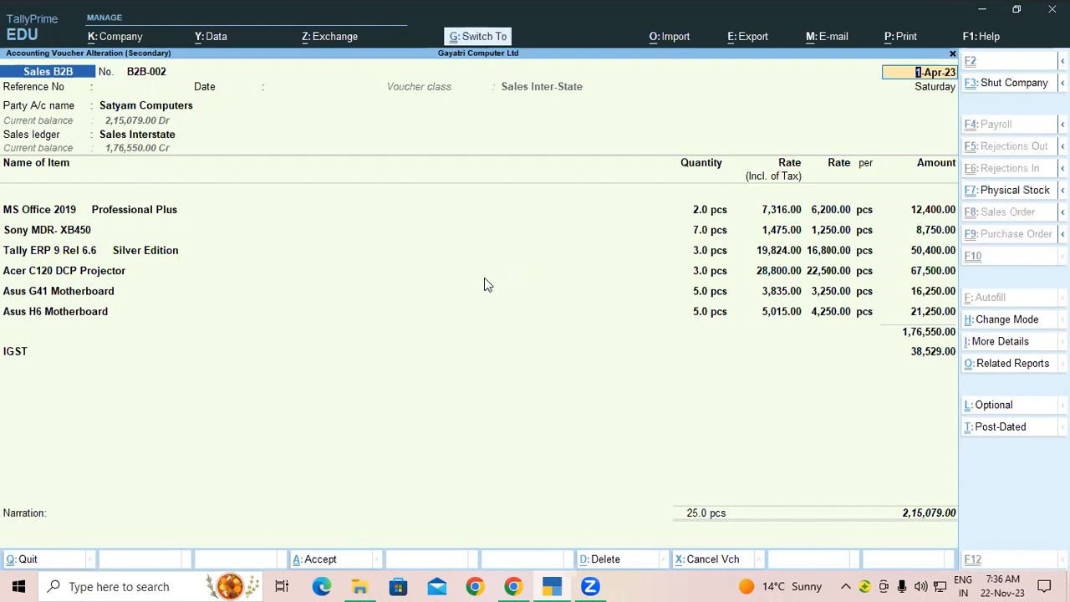
pyautogui.hotkey('ctrl', 'p')
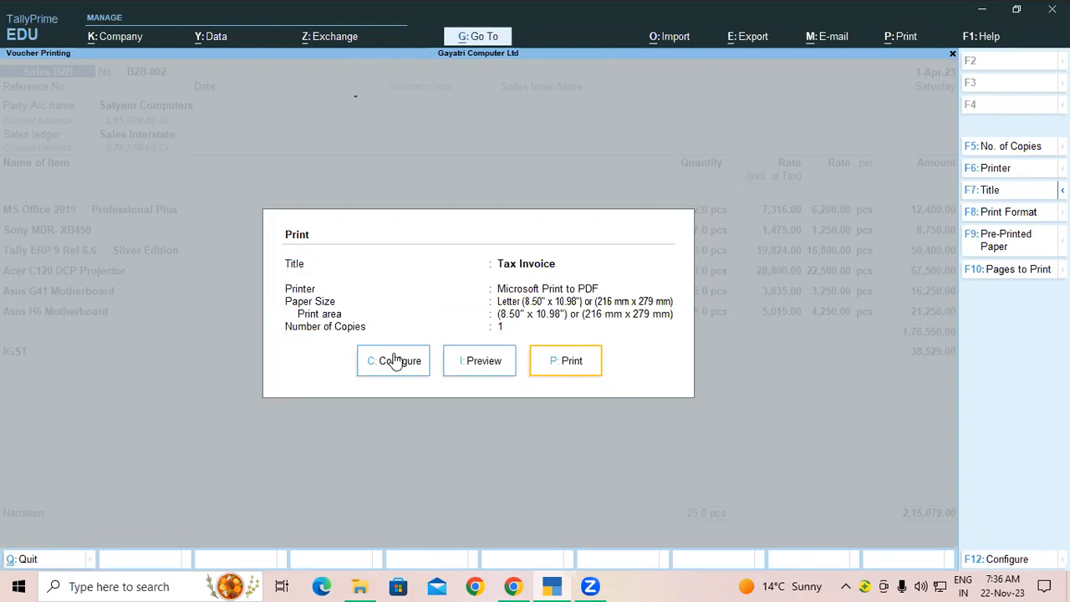
# Step: Inspect the Show Company Logo option in the invoice print configuration without changing it
pyautogui.press('c')
pyautogui.press('Down')
pyautogui.press('Down')
pyautogui.press('Down')
pyautogui.press('Down')
pyautogui.press('Down')
pyautogui.press('Down')
pyautogui.press('Down')
pyautogui.press('Down')
pyautogui.press('Down')
pyautogui.press('Down')
pyautogui.press('Down')
pyautogui.press('Down')
pyautogui.press('Down')
pyautogui.press('Down')
pyautogui.press('Down')
pyautogui.press('Down')
pyautogui.press('Down')
pyautogui.press('Down')
pyautogui.press('Down')
pyautogui.press('Down')
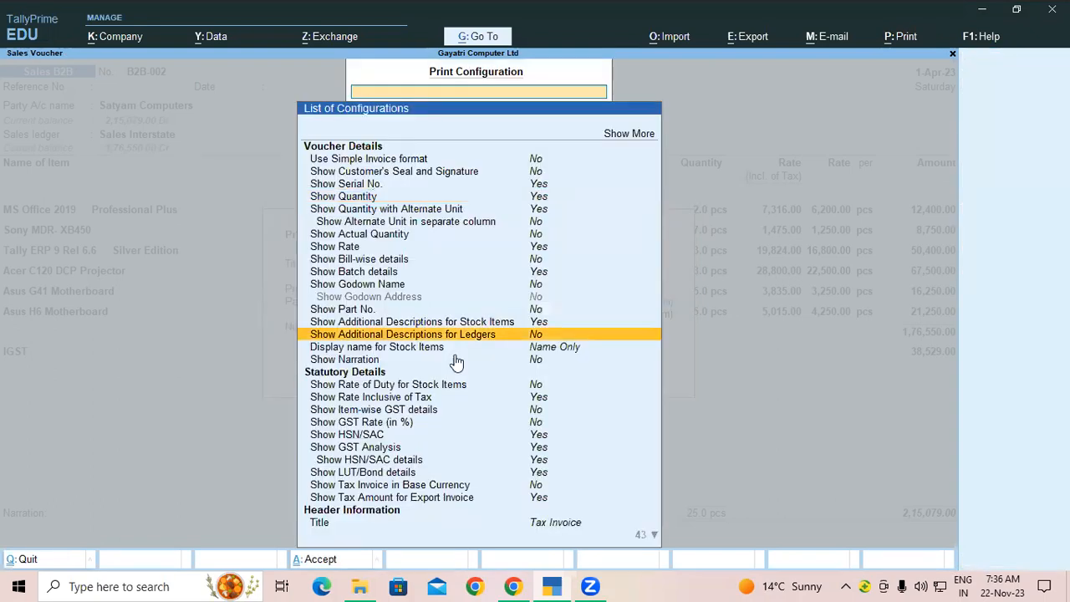
pyautogui.press('Down')
pyautogui.press('Down')
pyautogui.press('Down')
pyautogui.press('Down')
pyautogui.press('Down')
pyautogui.press('Down')
pyautogui.press('Down')
pyautogui.press('Down')
pyautogui.press('Down')
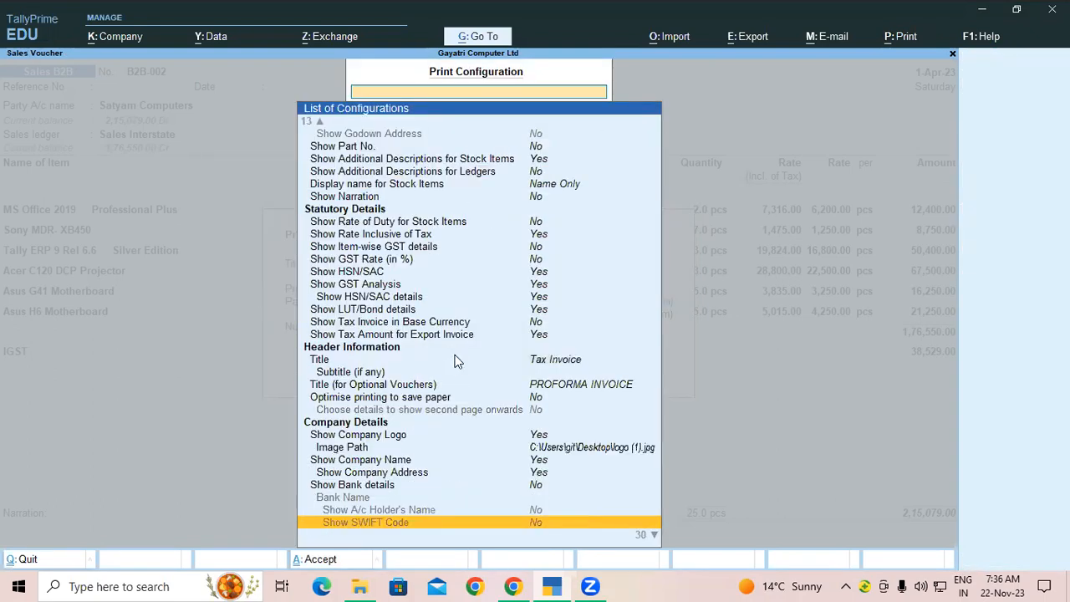
pyautogui.press('Down')
pyautogui.press('Down')
pyautogui.press('Down')
pyautogui.press('Down')
pyautogui.press('Down')
pyautogui.press('Down')
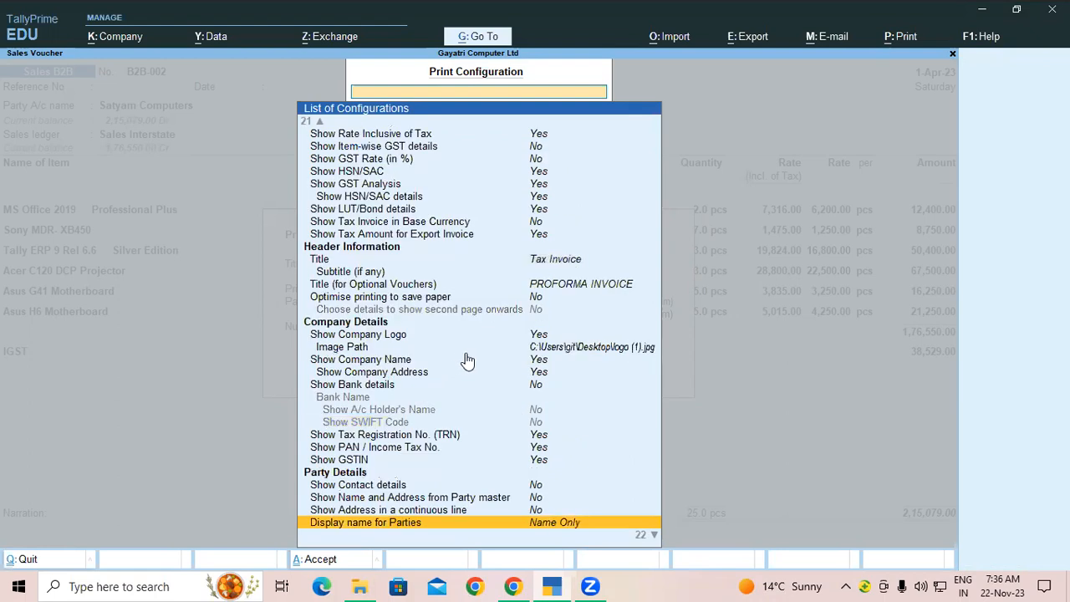
pyautogui.click(345, 337)
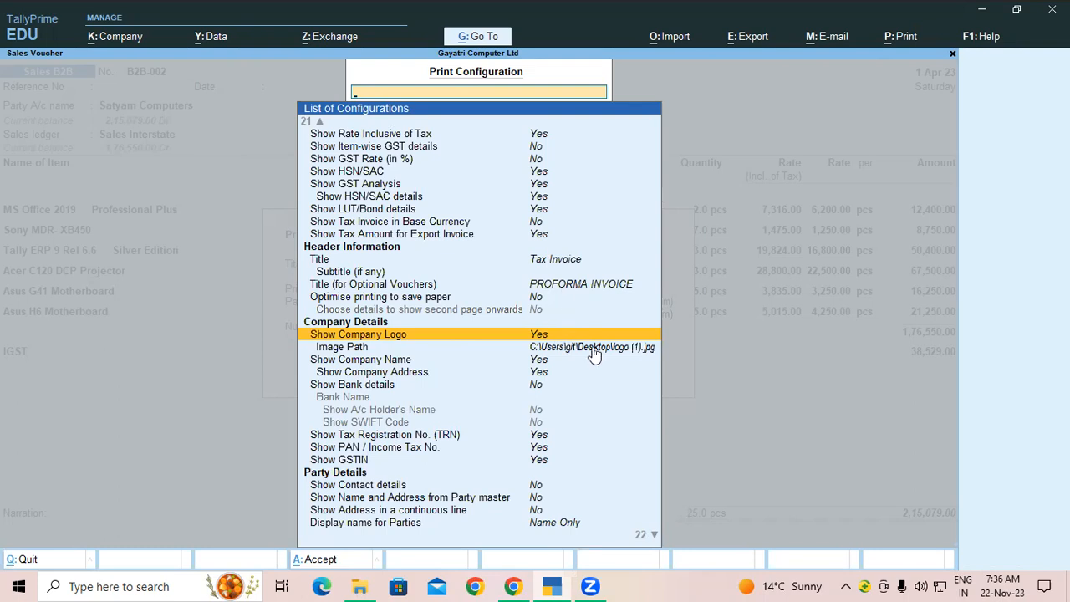
pyautogui.press('Escape')
pyautogui.click(900, 38)
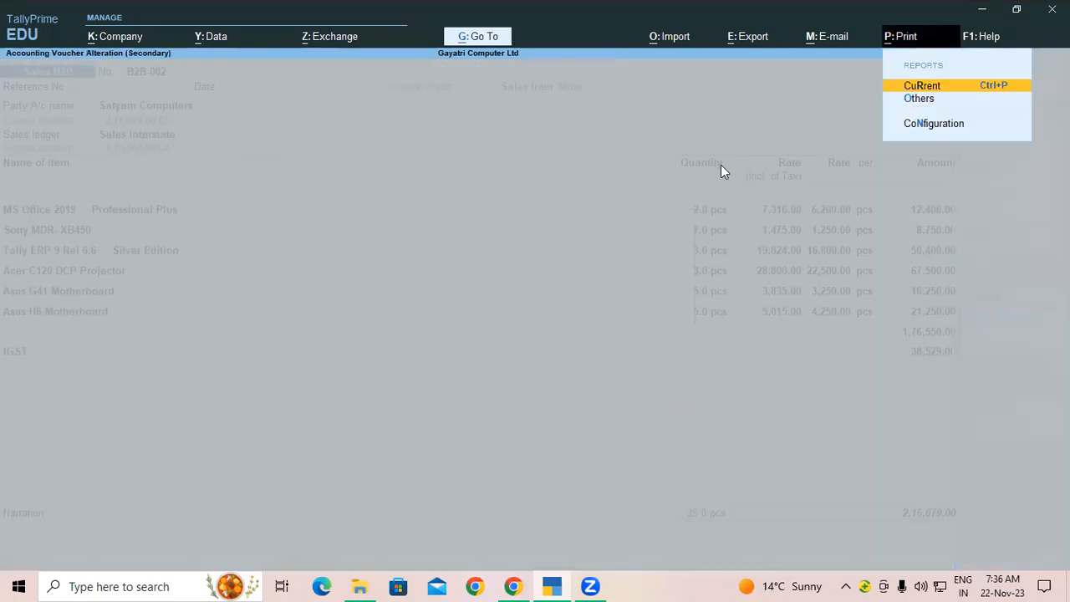
pyautogui.press('Escape')
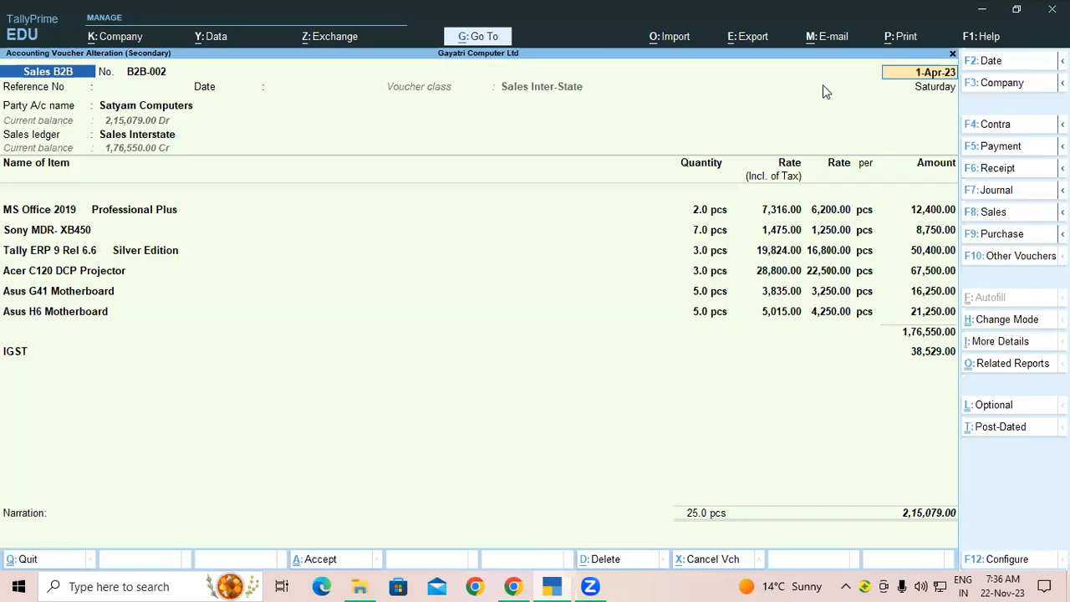
# Step: Turn Show Company Logo off in the Tax Invoice print configuration
pyautogui.hotkey('ctrl', 'p')
pyautogui.click(400, 374)
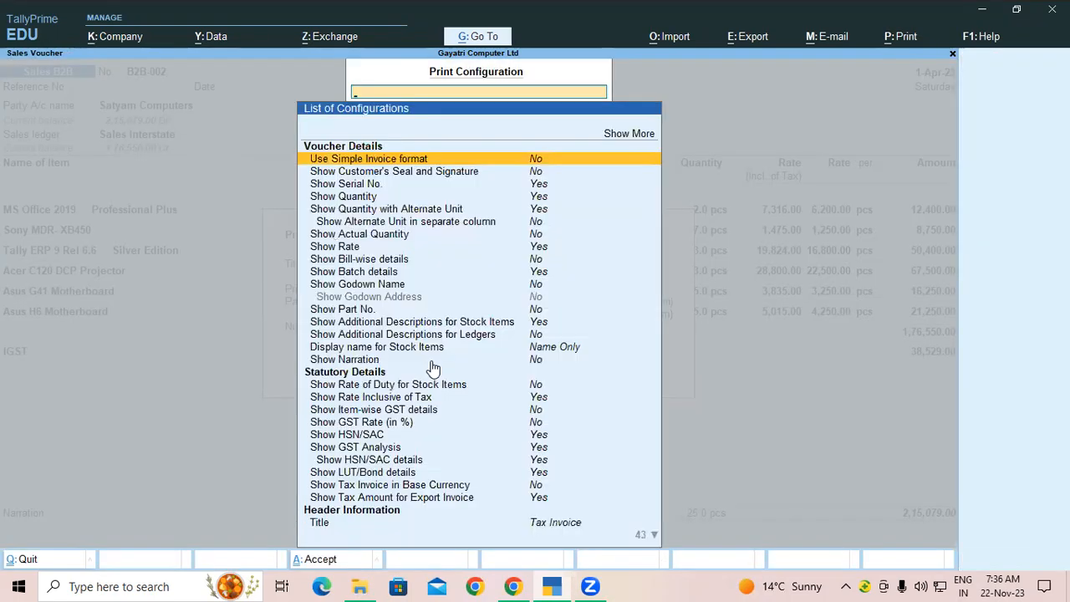
pyautogui.scroll(-5, 433, 366)
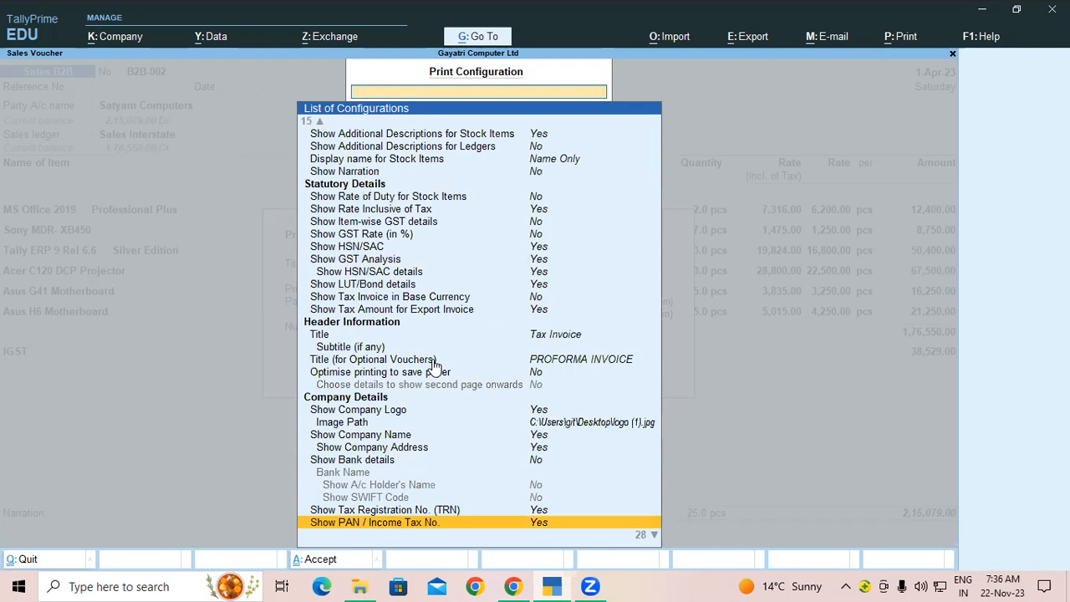
pyautogui.click(529, 409)
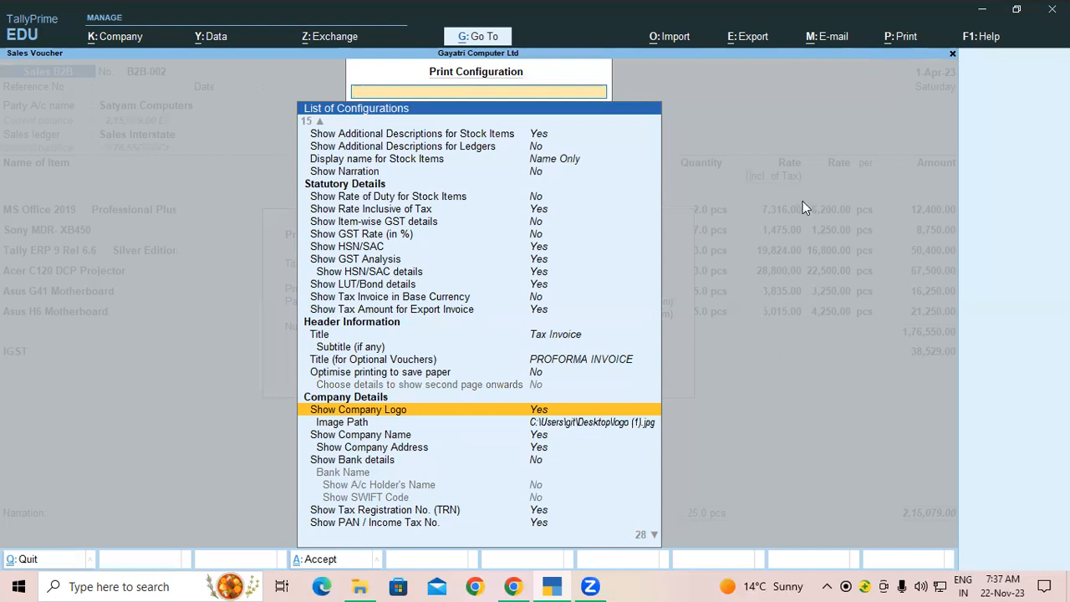
pyautogui.press('Return')
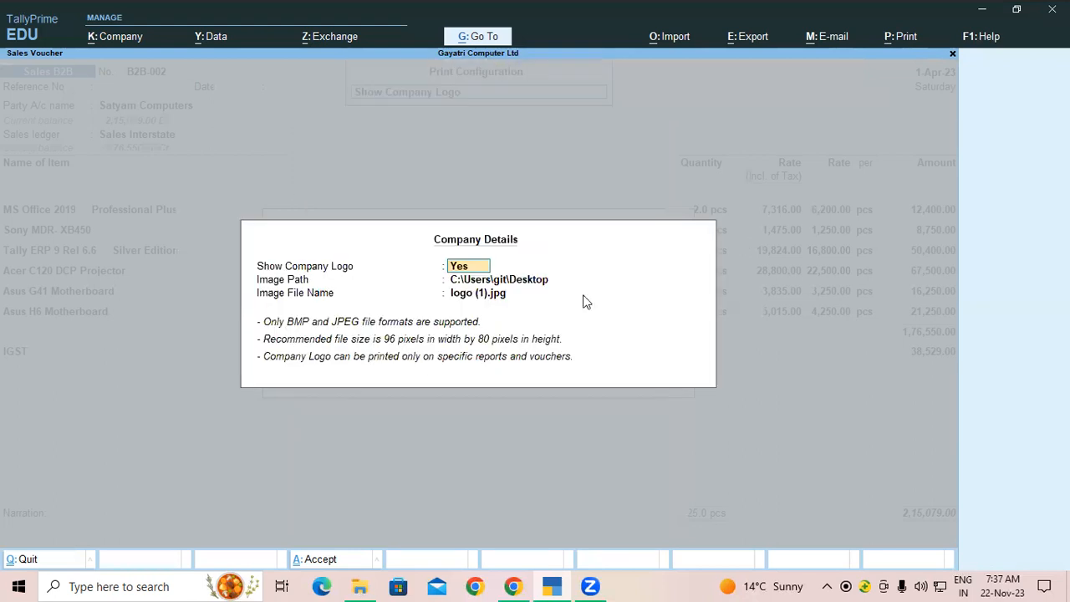
pyautogui.write('n')
pyautogui.press('Return')
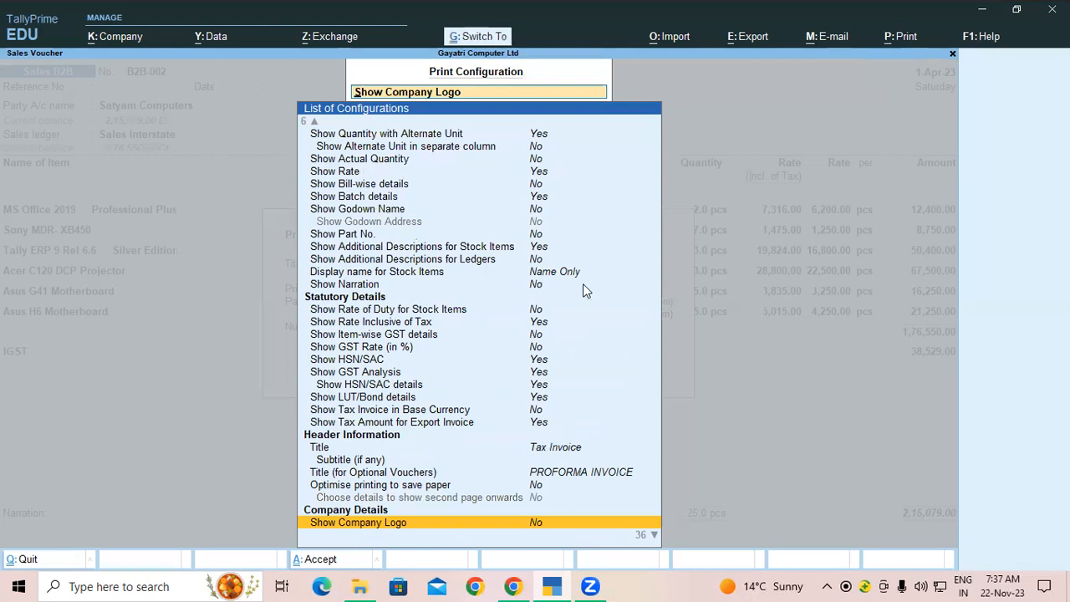
pyautogui.hotkey('ctrl', 'a')
# Step: Preview the Tax Invoice at full size without the logo
pyautogui.click(502, 360)
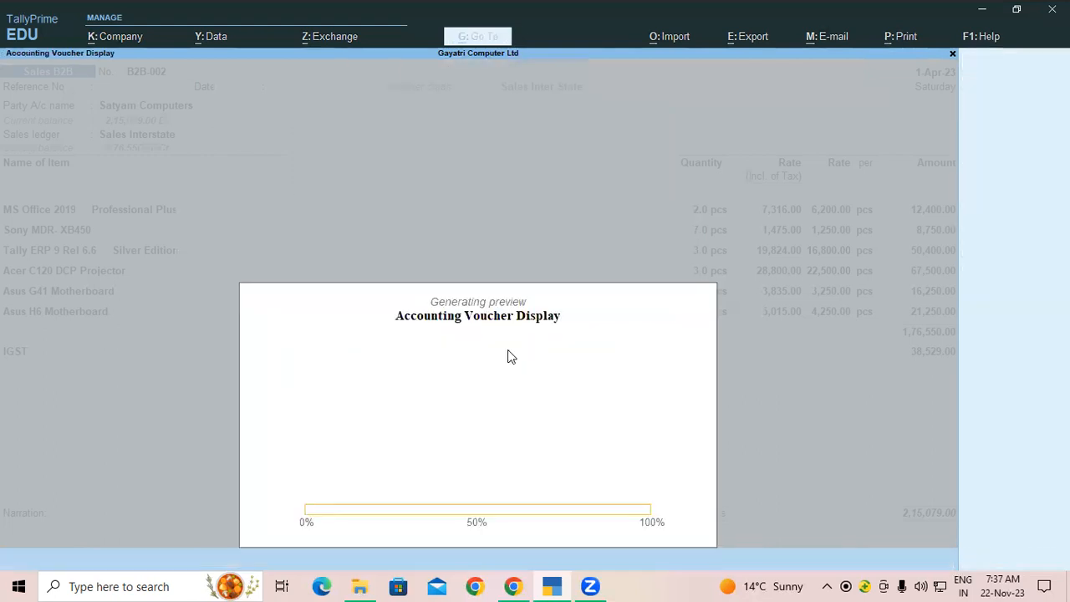
pyautogui.click(638, 507)
pyautogui.scroll(-1, 234, 255)
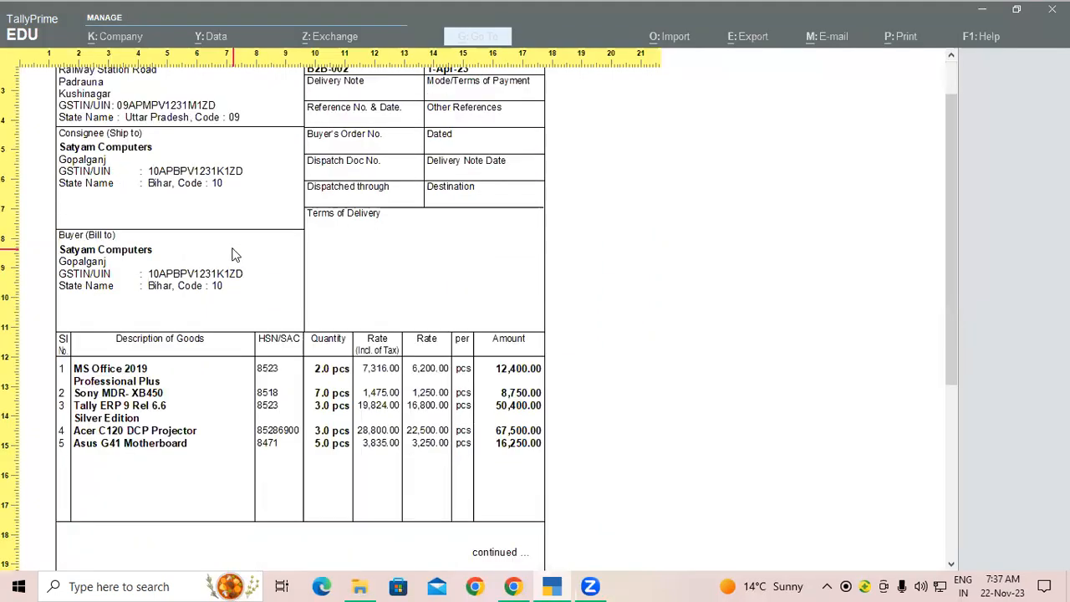
pyautogui.press('Escape')
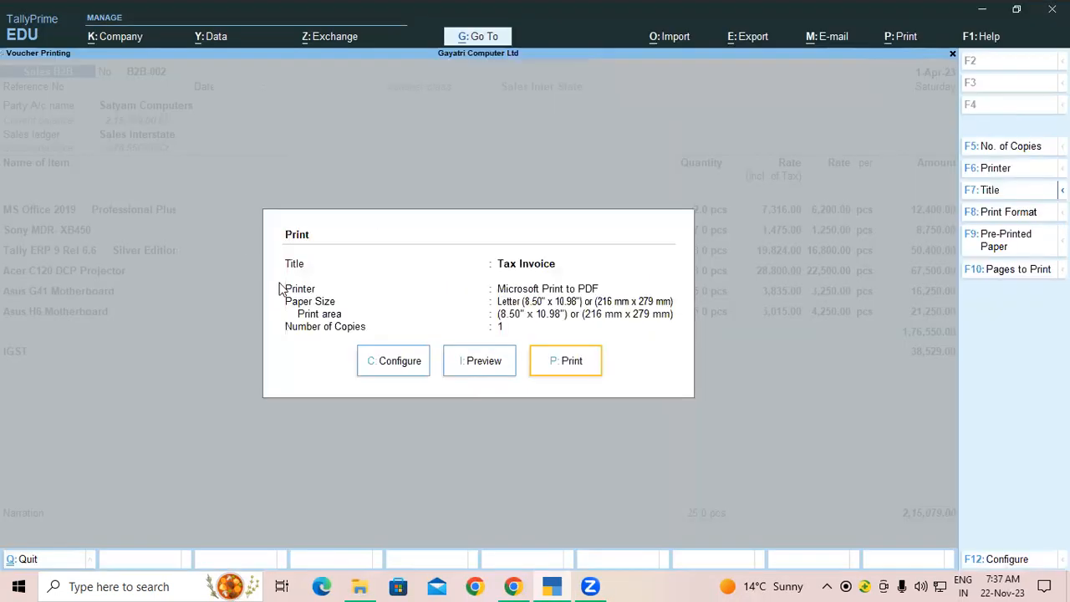
# Step: Set Show Company Logo to Yes with logo (1).jpg as the logo image
pyautogui.click(395, 361)
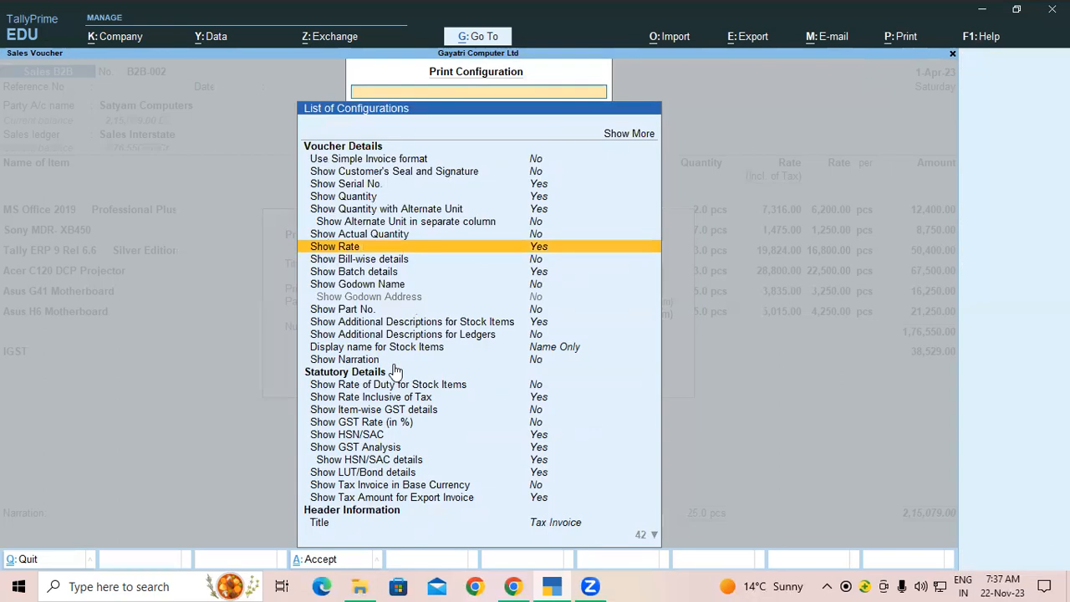
pyautogui.scroll(-3, 394, 372)
pyautogui.scroll(-5, 394, 372)
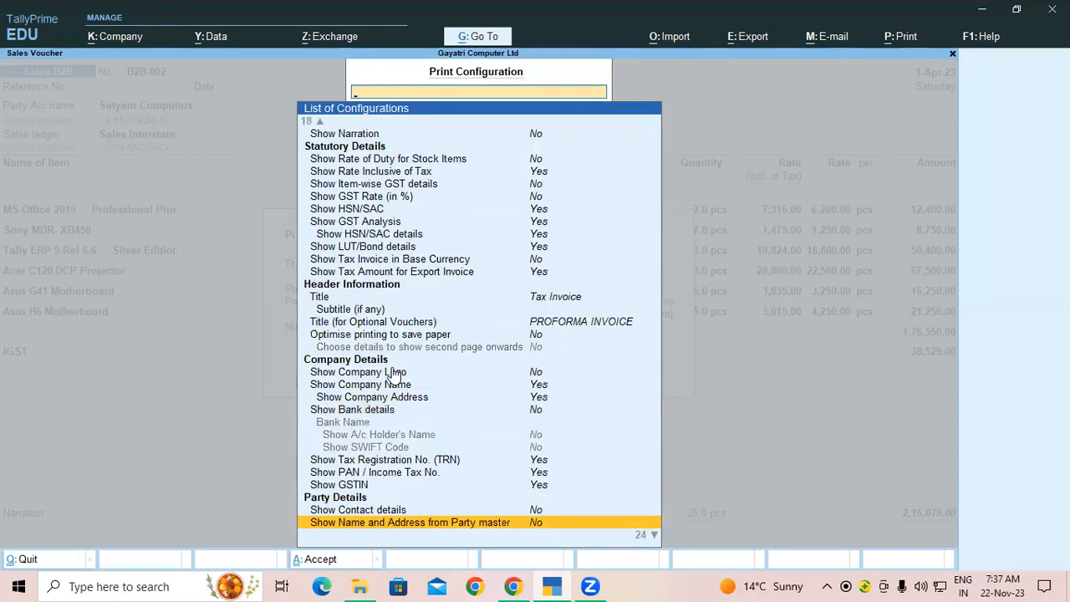
pyautogui.scroll(-3, 396, 337)
pyautogui.click(396, 335)
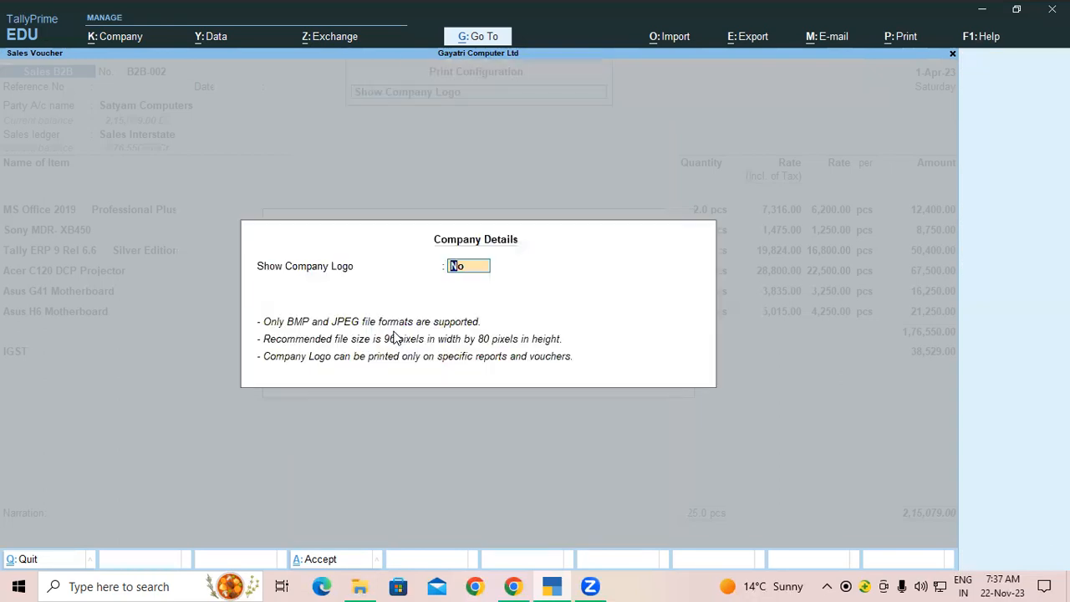
pyautogui.write('y')
pyautogui.press('Return')
pyautogui.press('Return')
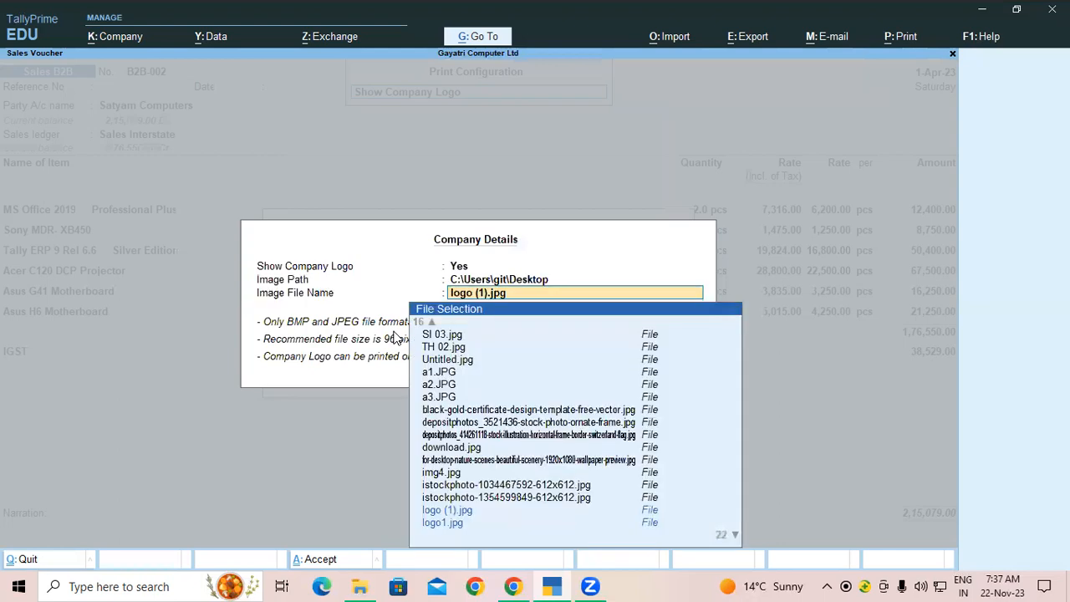
pyautogui.press('Return')
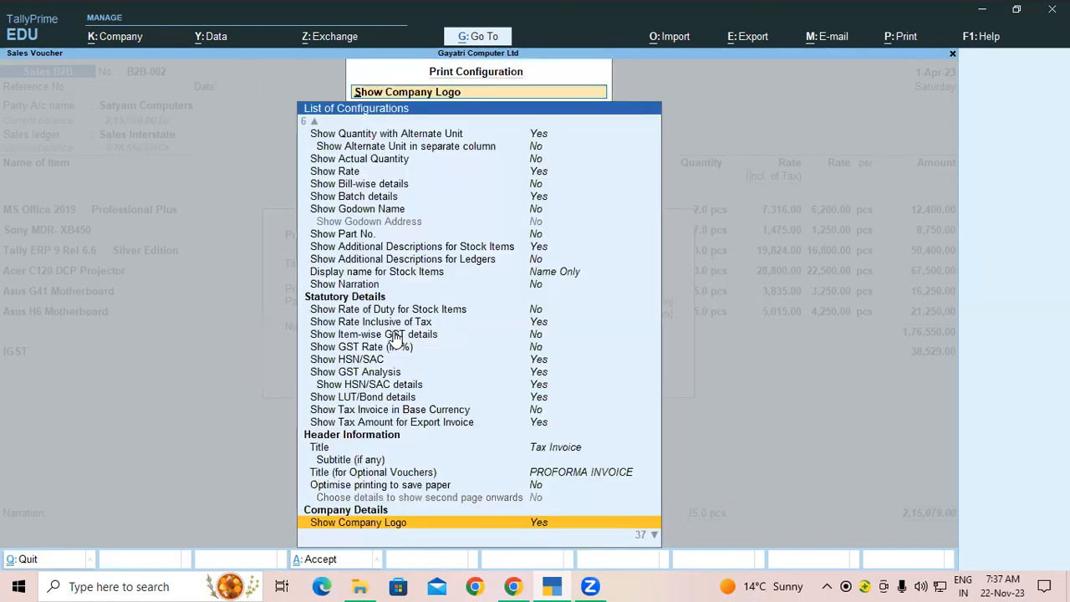
pyautogui.hotkey('ctrl', 'a')
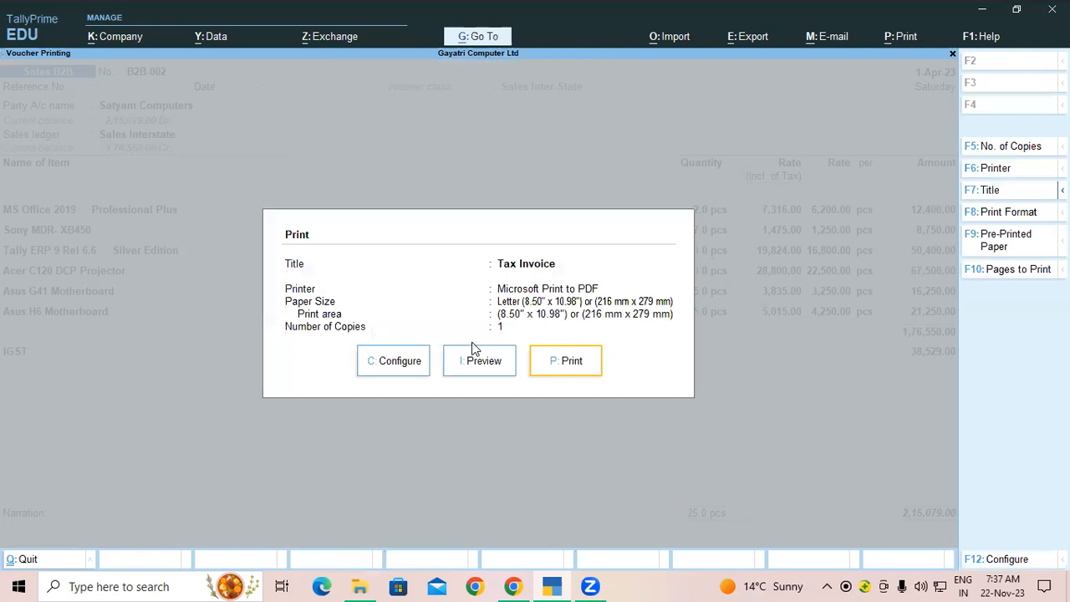
# Step: Preview the invoice to confirm the logo appears, then go back to the Day Book
pyautogui.click(482, 359)
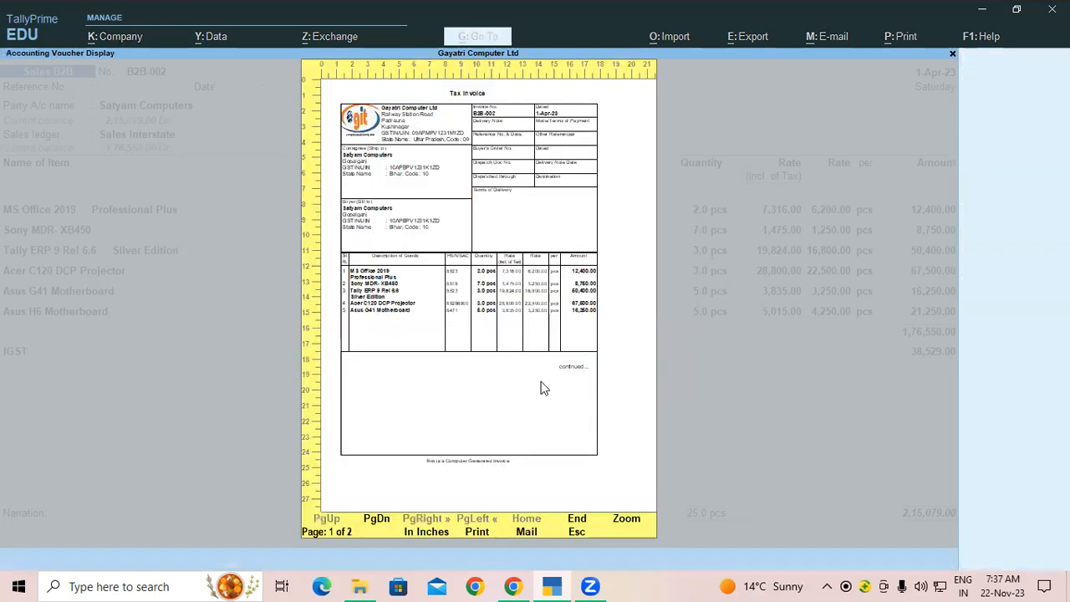
pyautogui.click(437, 368)
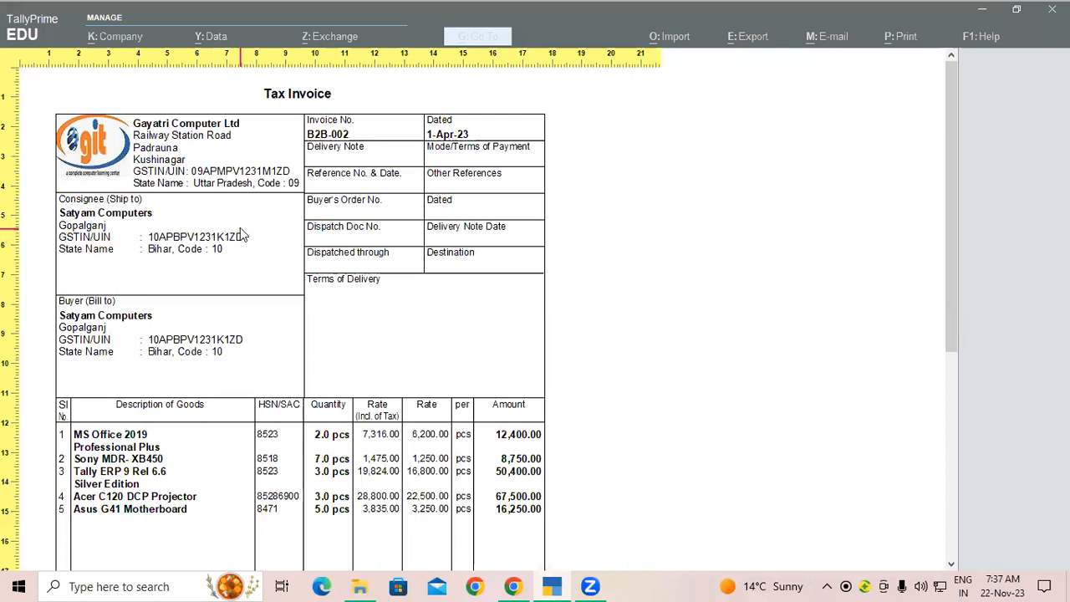
pyautogui.click(241, 236)
pyautogui.press('Escape')
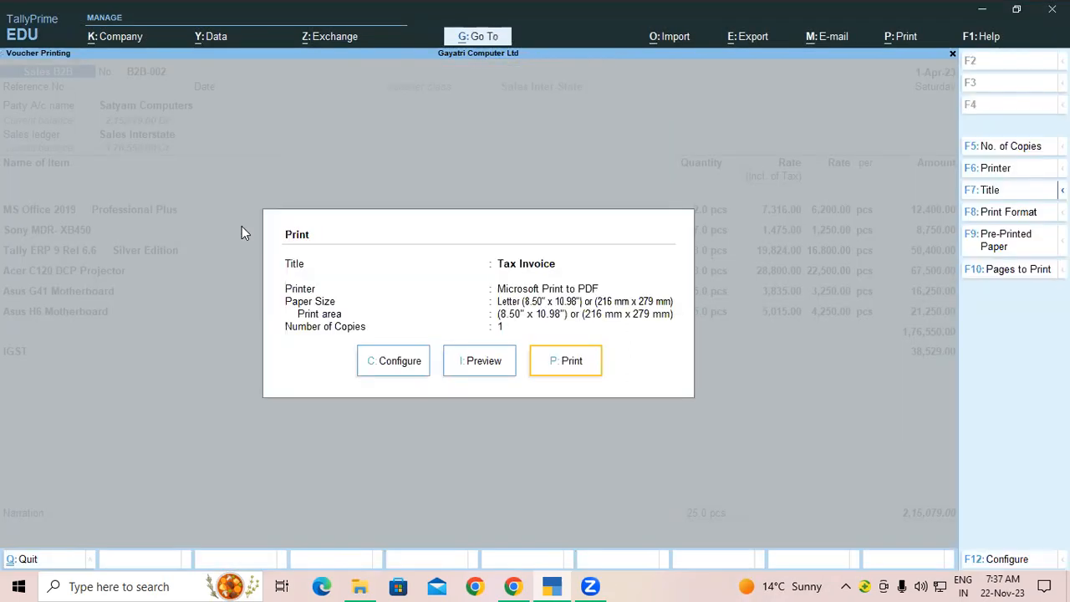
pyautogui.press('Escape')
# Step: Close the open voucher and the Day Book, returning to Gayatri Computer Ltd's Gateway of Tally
pyautogui.press('Escape')
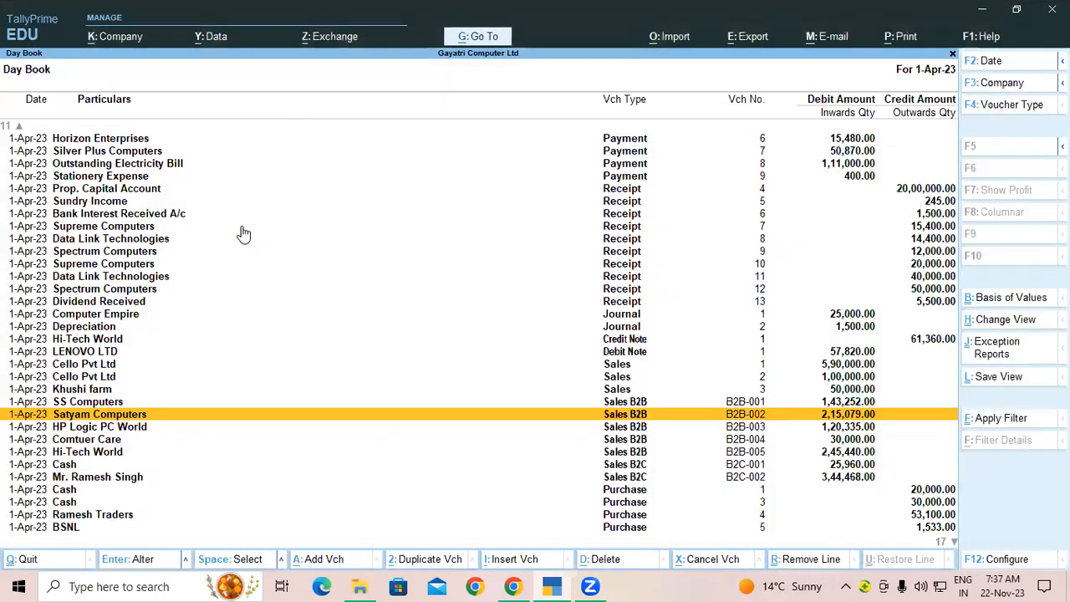
pyautogui.press('Escape')
pyautogui.press('Up')
pyautogui.press('Up')
pyautogui.press('Up')
pyautogui.press('Up')
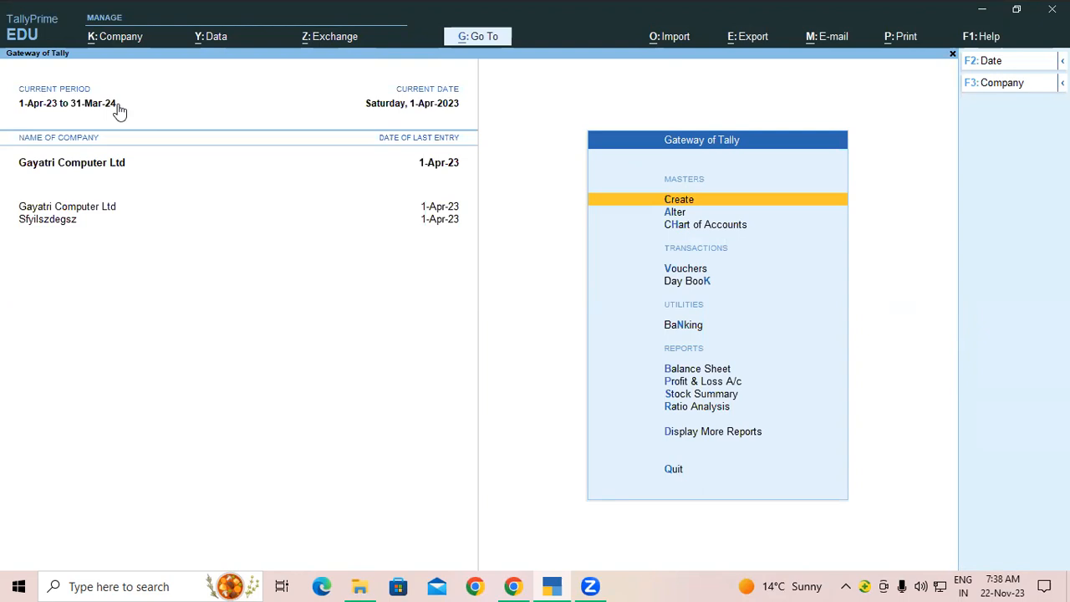
# Step: Shut both open companies, Gayatri Computer Ltd and Sfyilszdegsz
pyautogui.click(121, 38)
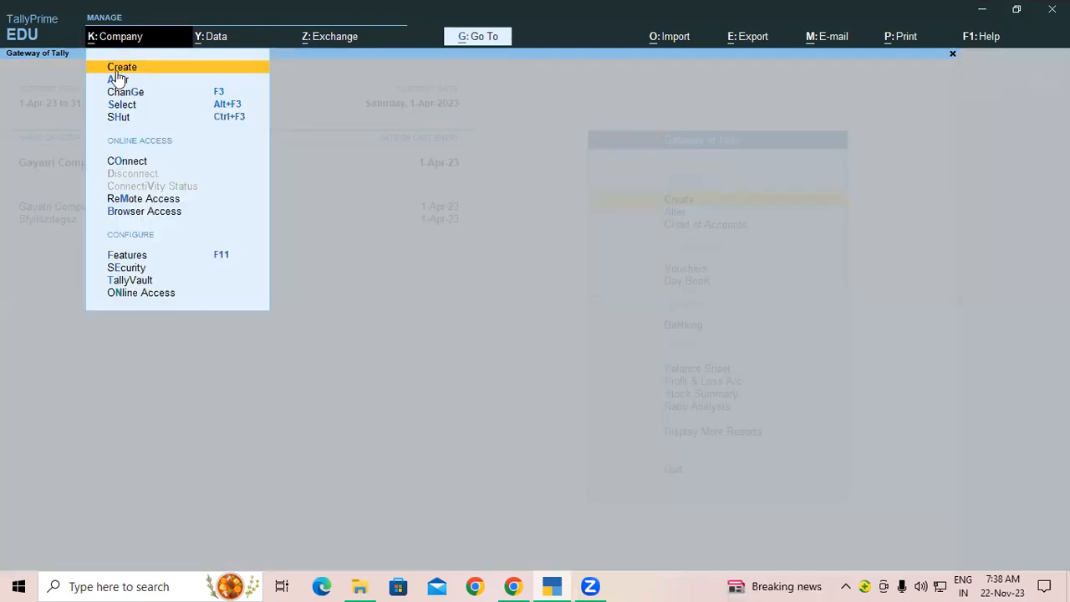
pyautogui.click(119, 117)
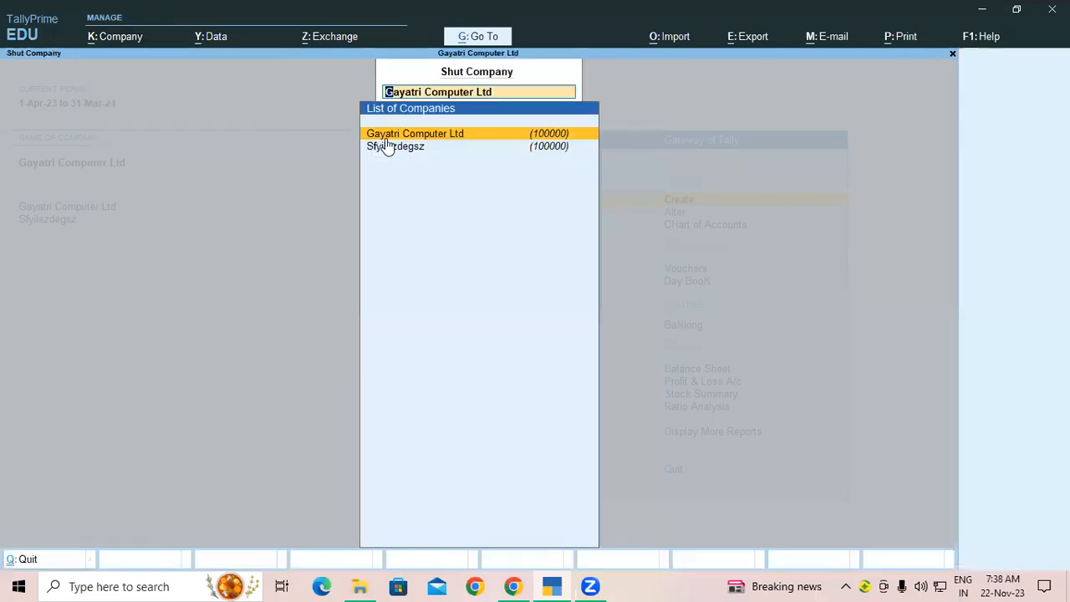
pyautogui.press('Return')
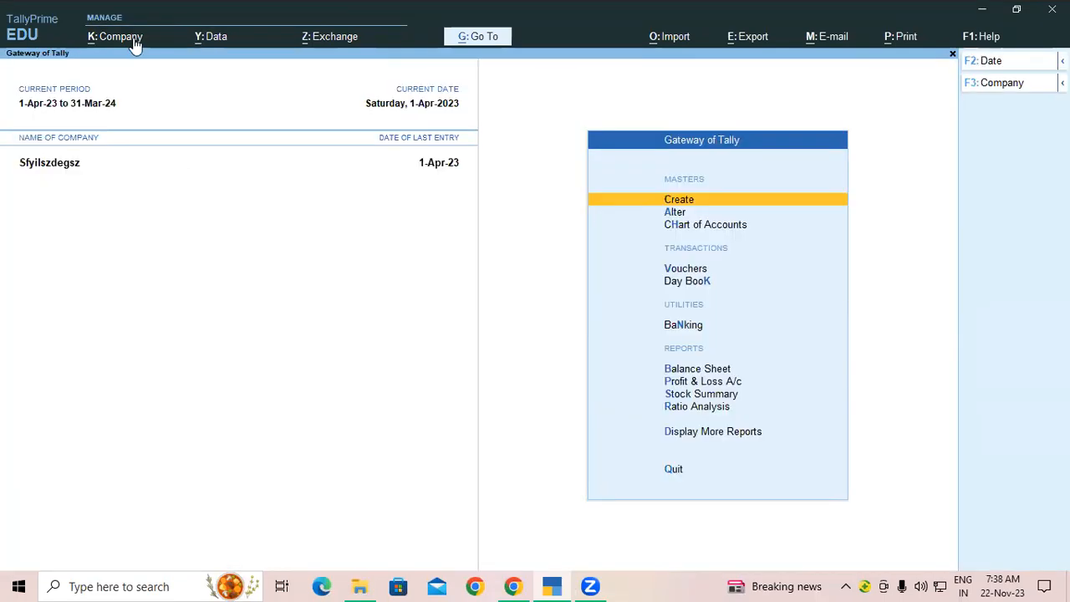
pyautogui.hotkey('alt', 'k')
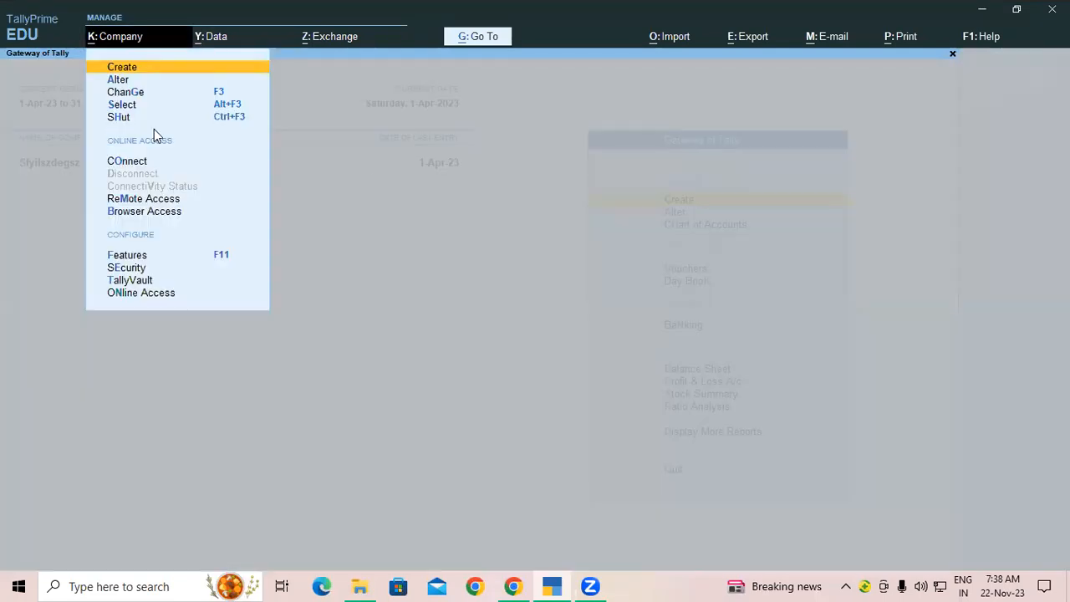
pyautogui.press('h')
pyautogui.click(377, 132)
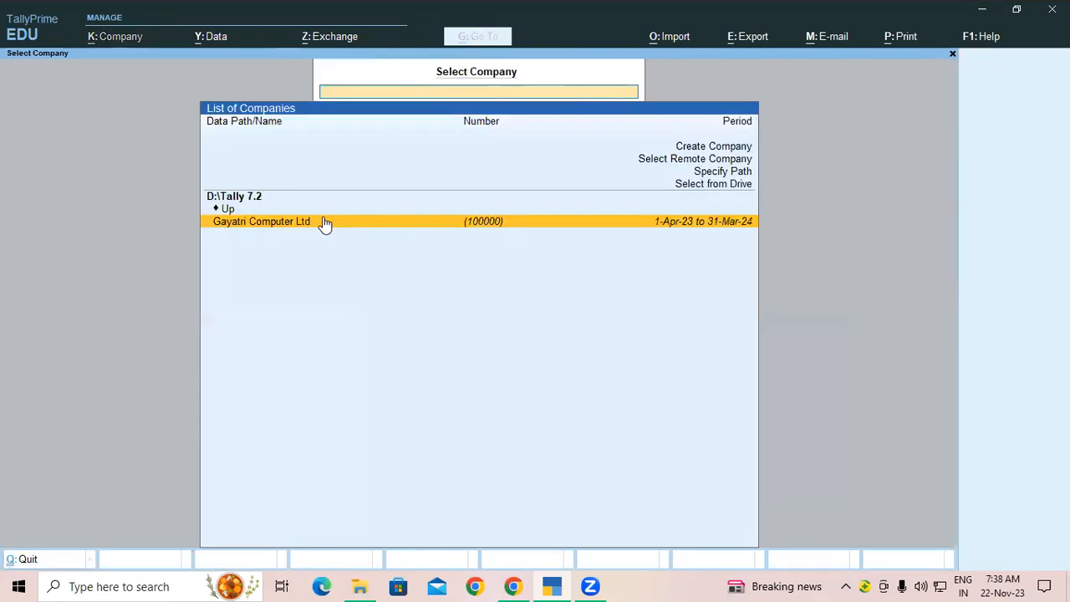
# Step: Reopen Gayatri Computer Ltd from the D:\Tally 7.2 folder on the D drive
pyautogui.click(696, 186)
pyautogui.click(237, 212)
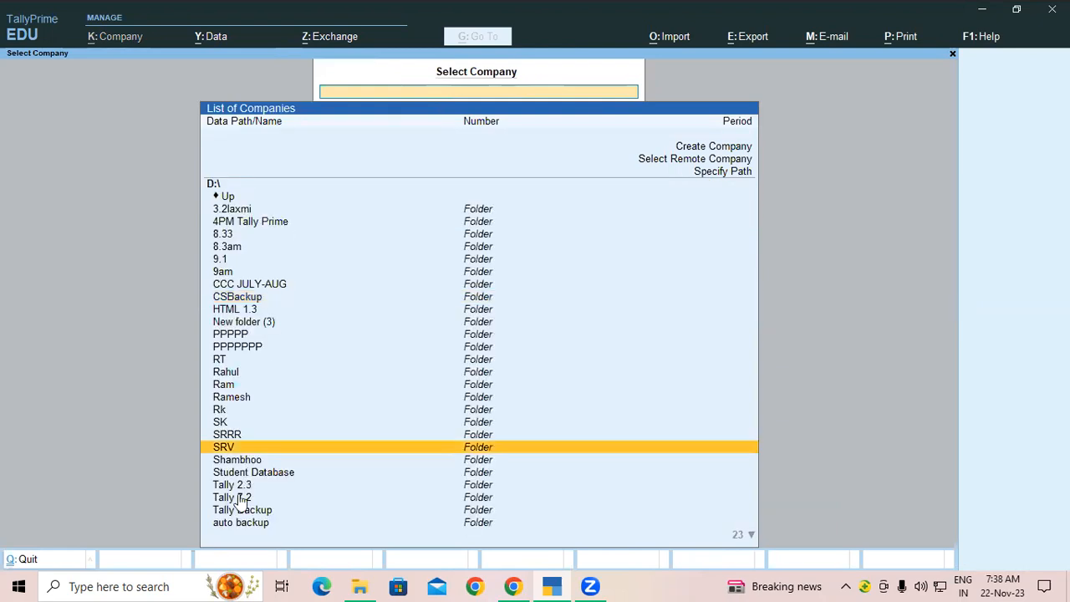
pyautogui.click(238, 500)
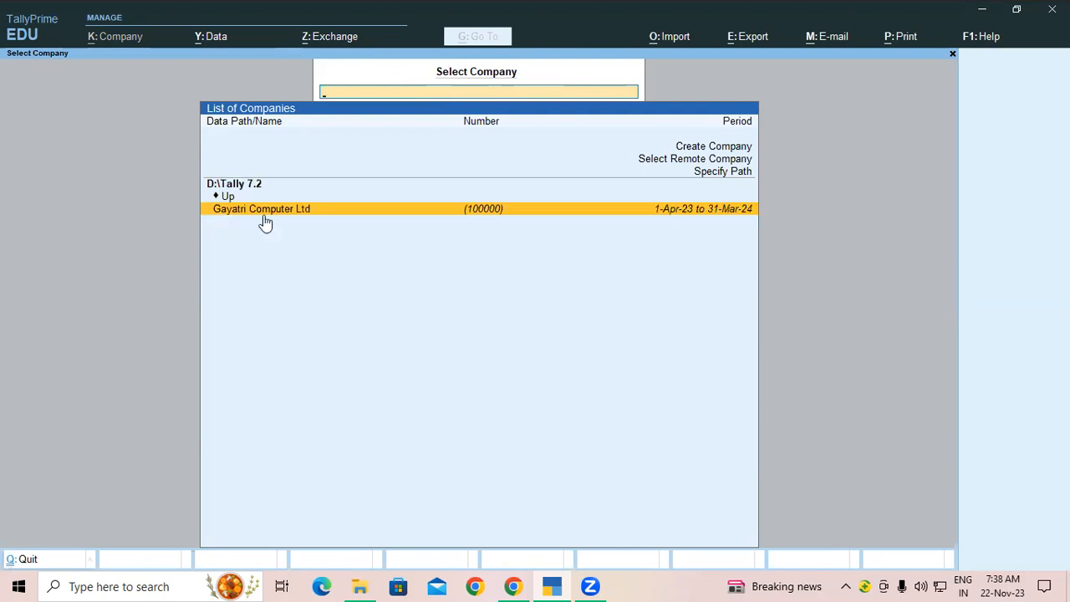
pyautogui.click(263, 208)
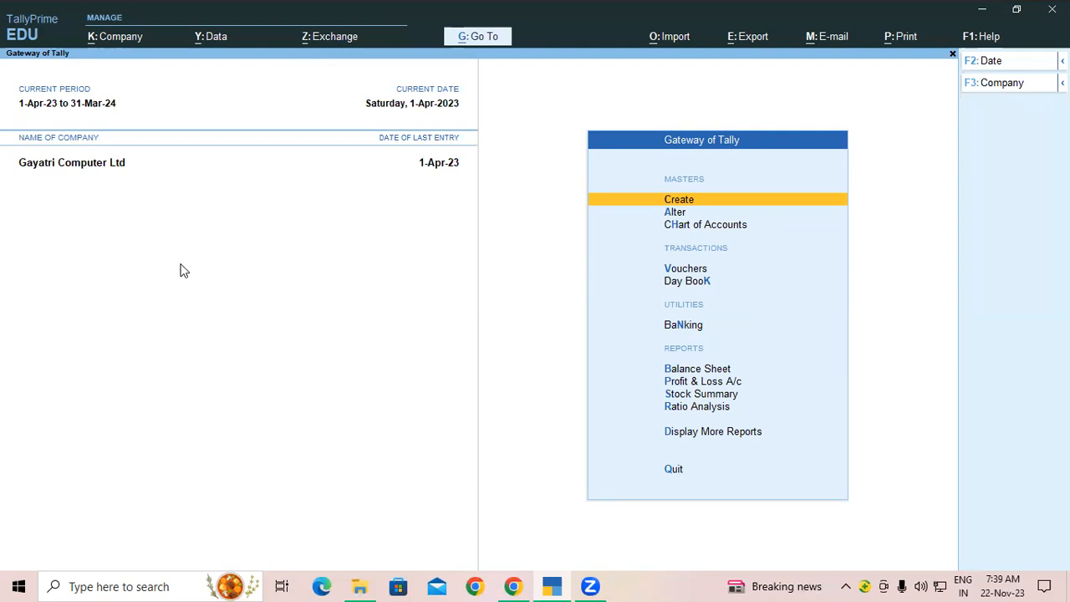
# Step: In Company Security, set Control User Access to Yes with administrator username 'admin'
pyautogui.click(127, 45)
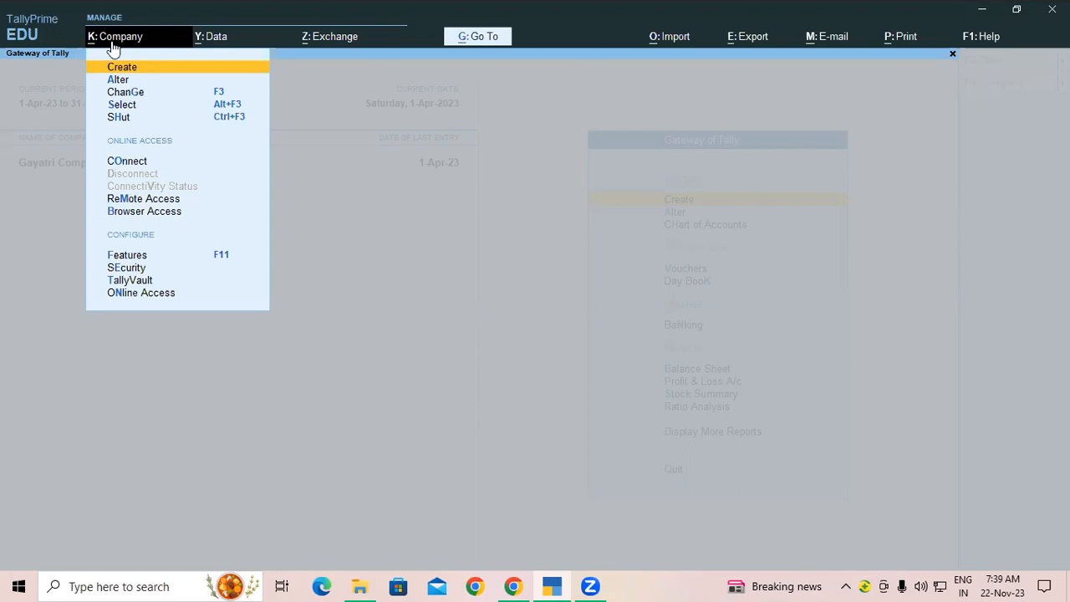
pyautogui.click(130, 269)
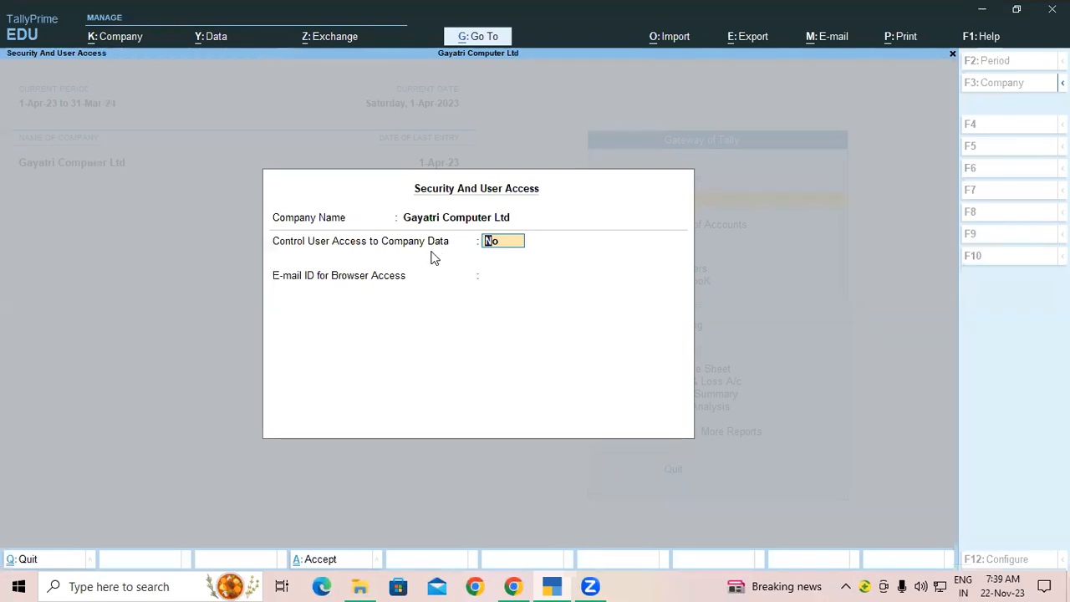
pyautogui.write('y')
pyautogui.press('Return')
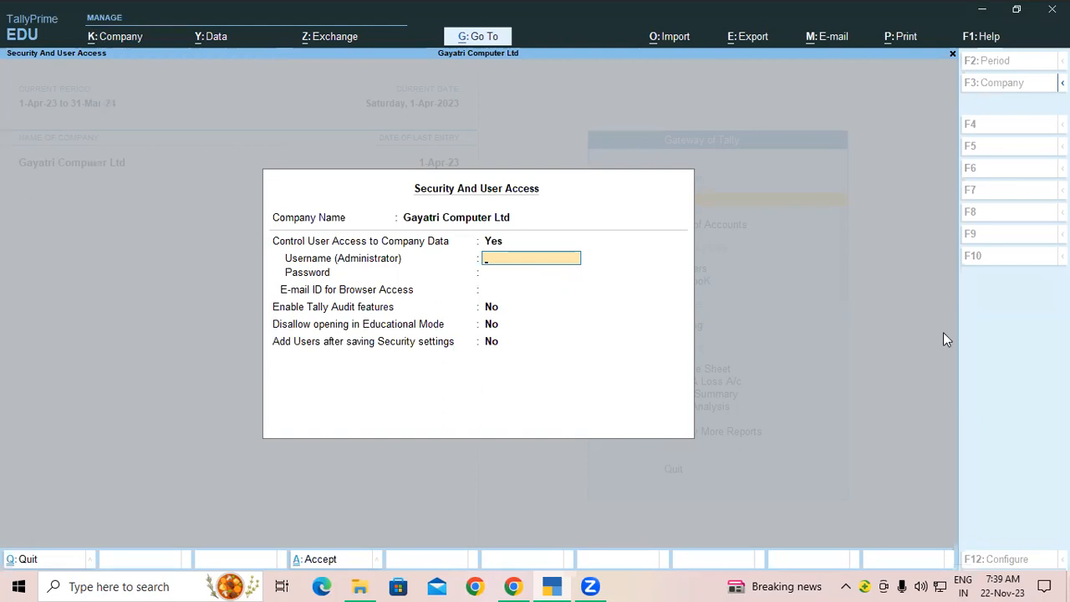
pyautogui.write('admin')
pyautogui.press('Return')
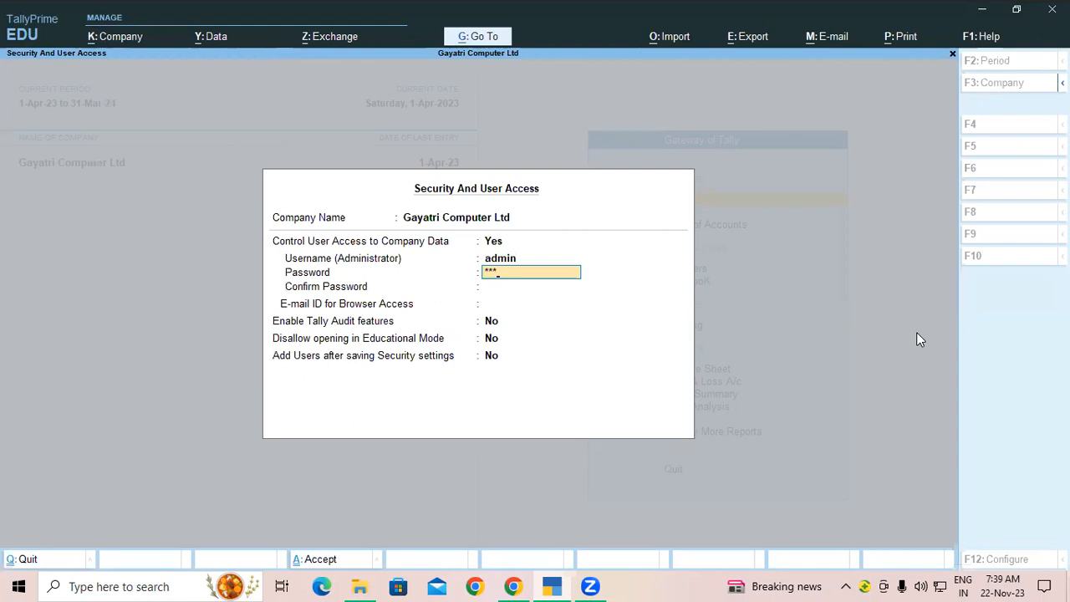
# Step: Enter and confirm the administrator password, set browser e-mail to None, and save
pyautogui.press('Return')
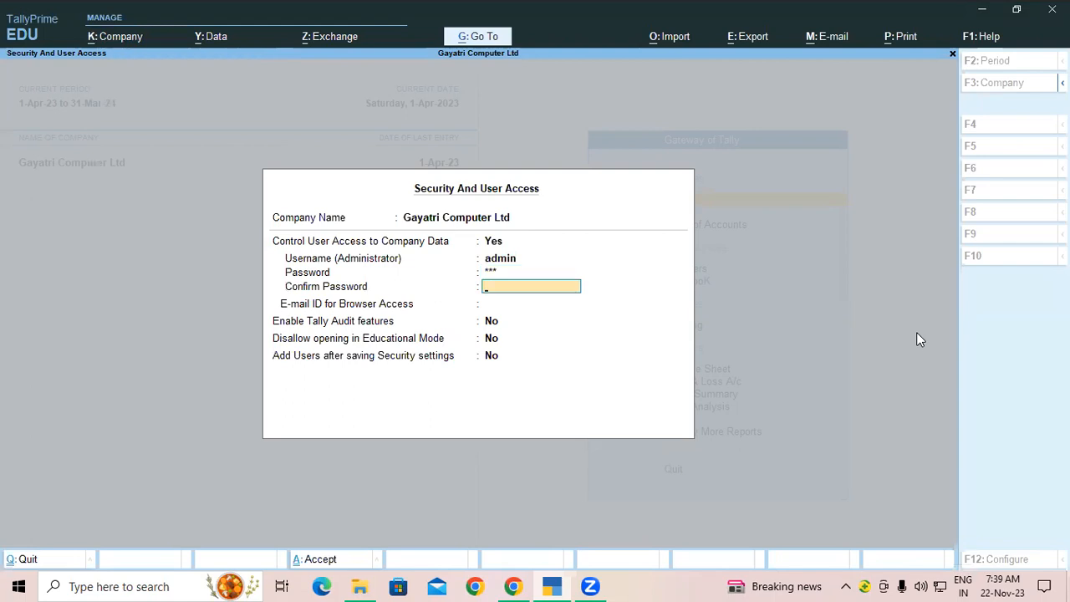
pyautogui.write('**')
pyautogui.press('Return')
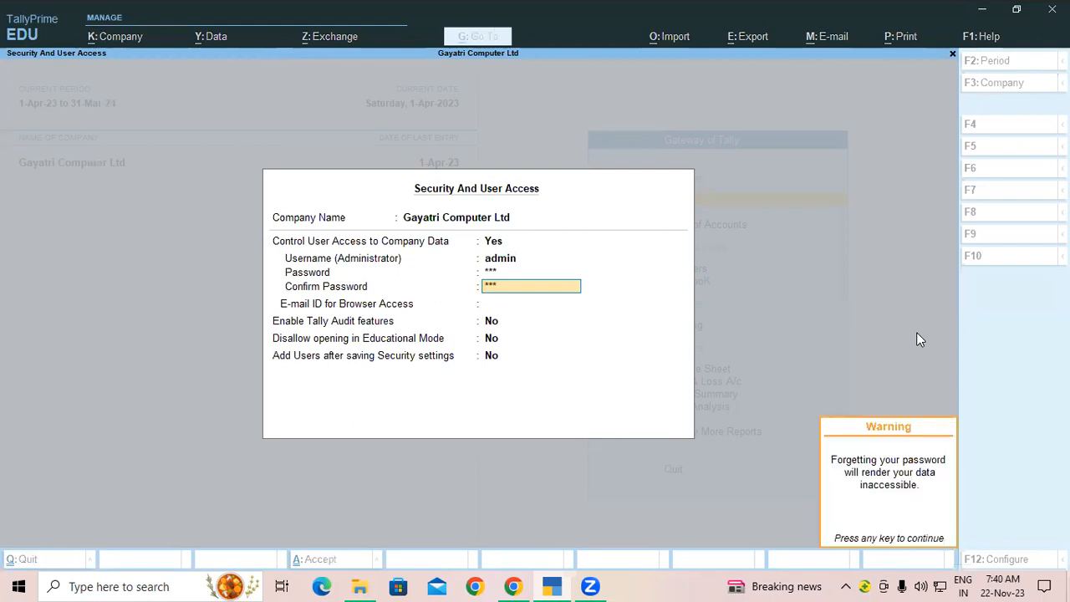
pyautogui.press('Return')
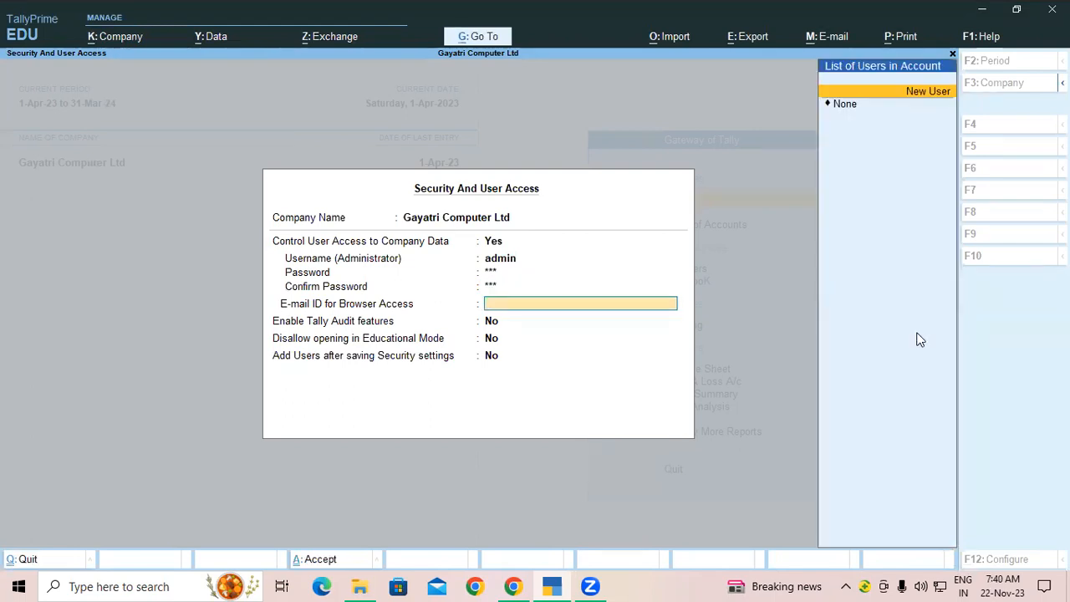
pyautogui.press('Down')
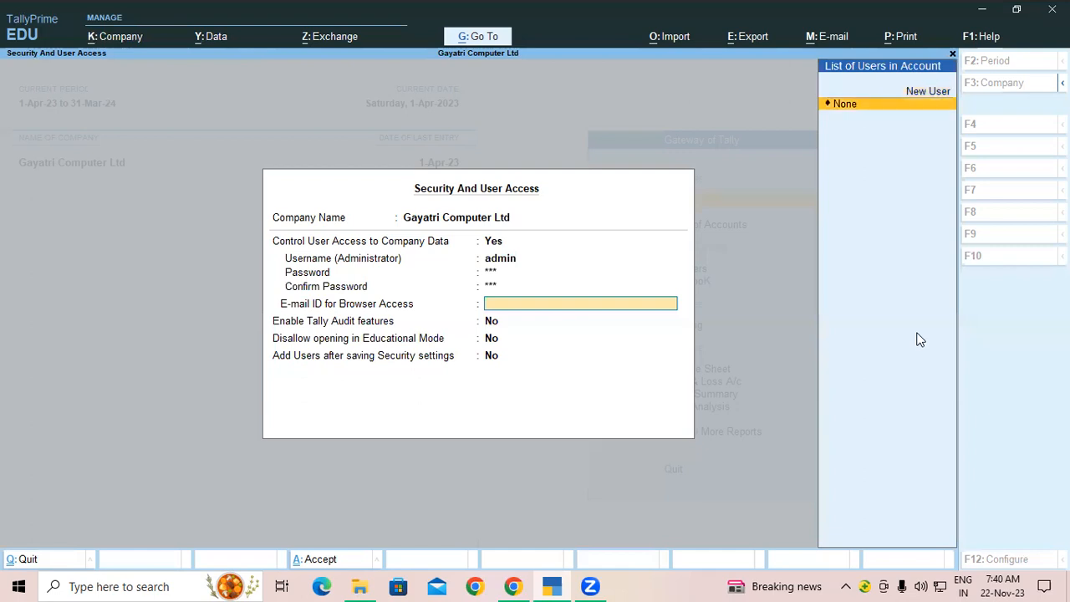
pyautogui.press('Return')
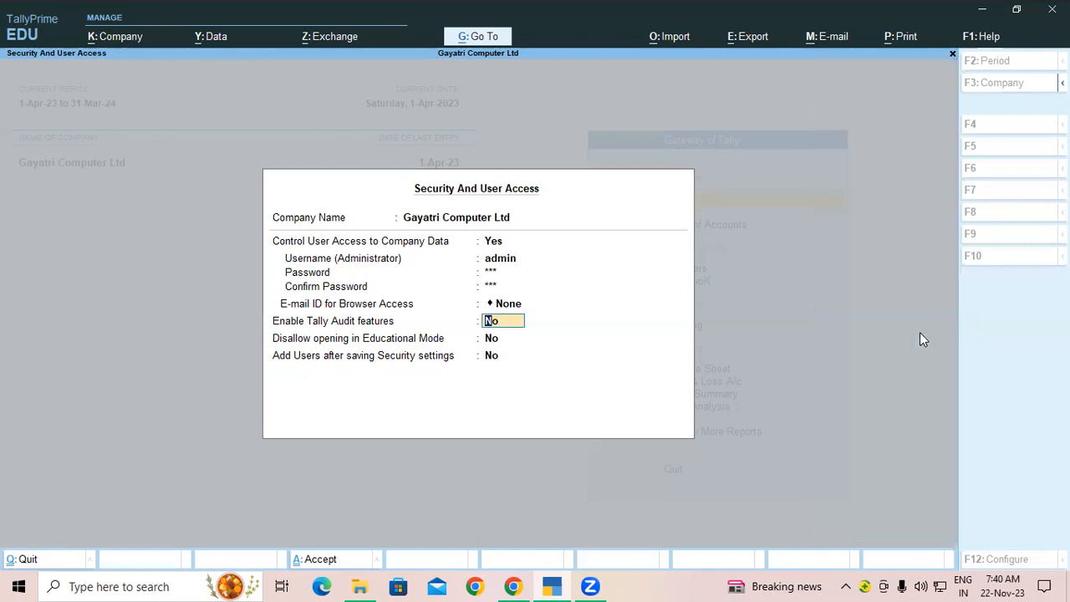
pyautogui.hotkey('ctrl', 'a')
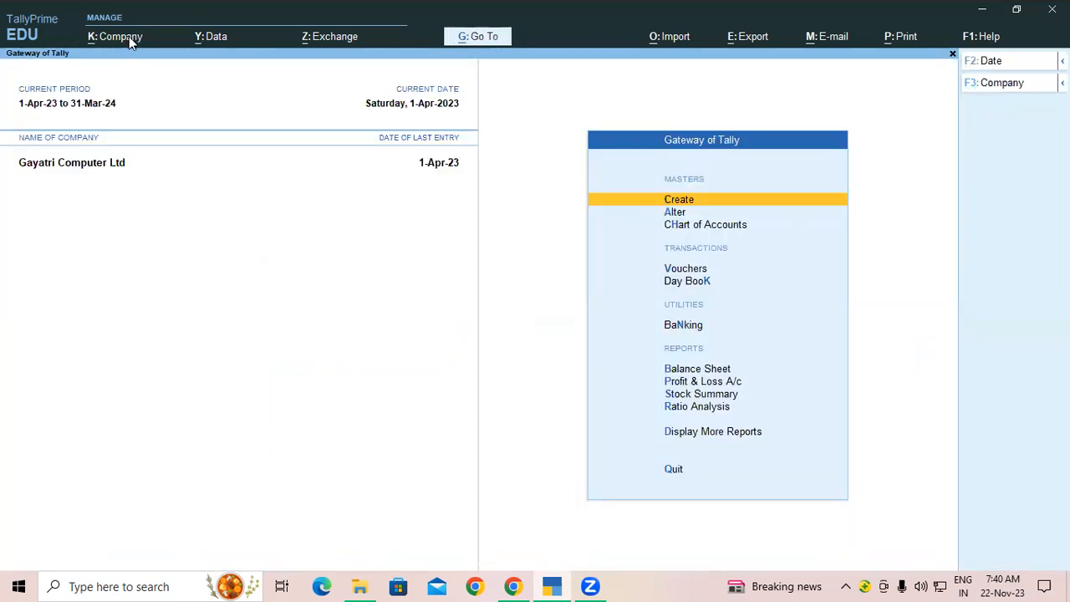
# Step: Shut Gayatri Computer Ltd and select it again from D:\Tally 7.2
pyautogui.hotkey('alt', 'k')
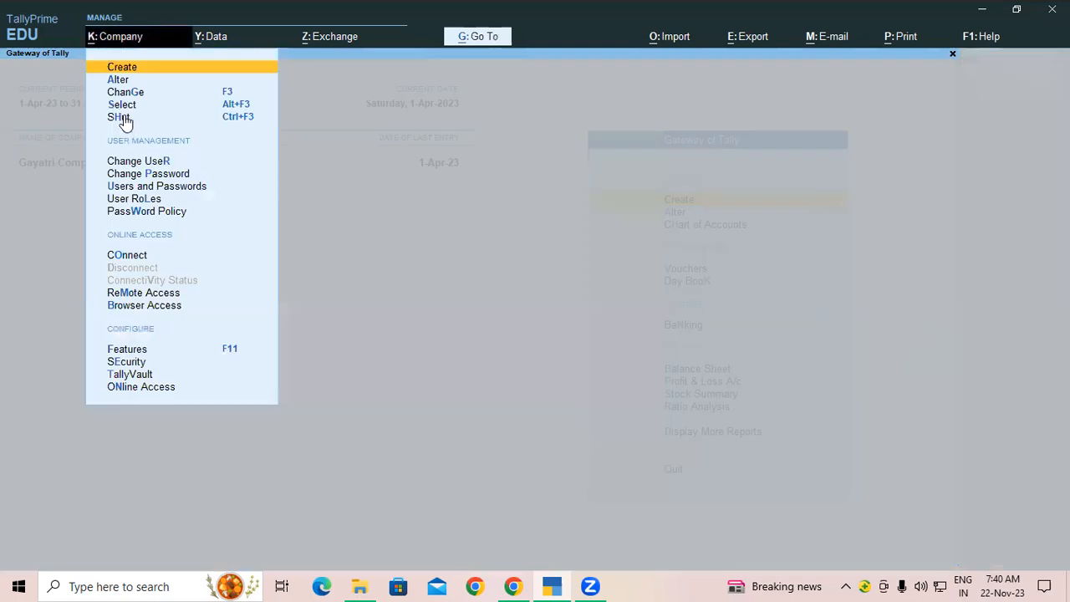
pyautogui.press('h')
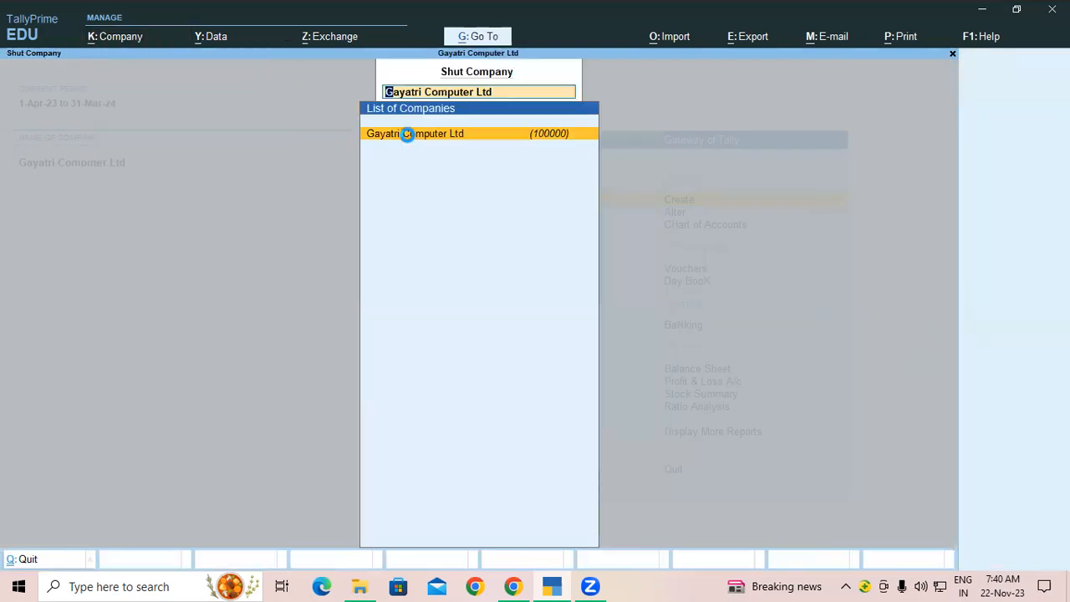
pyautogui.click(407, 135)
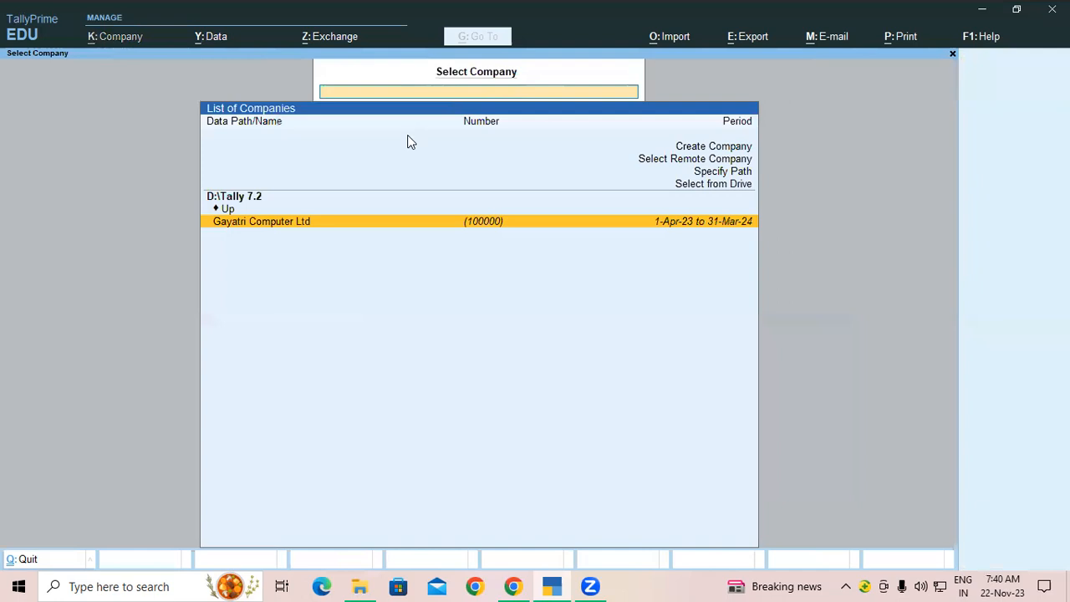
pyautogui.click(289, 222)
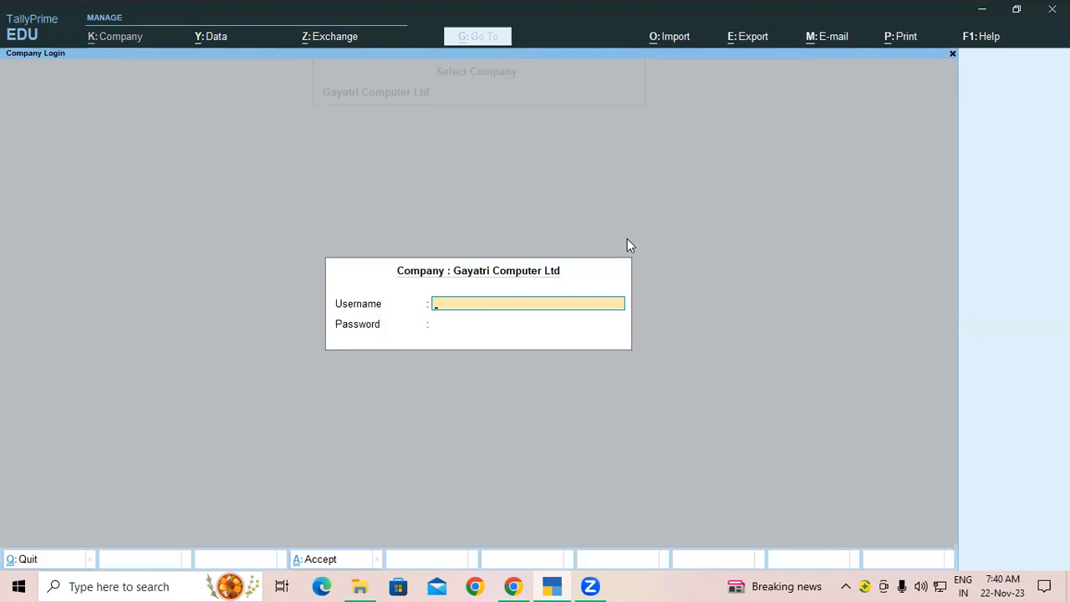
# Step: Log in with username 'admin' and the administrator password to open the company
pyautogui.write('a')
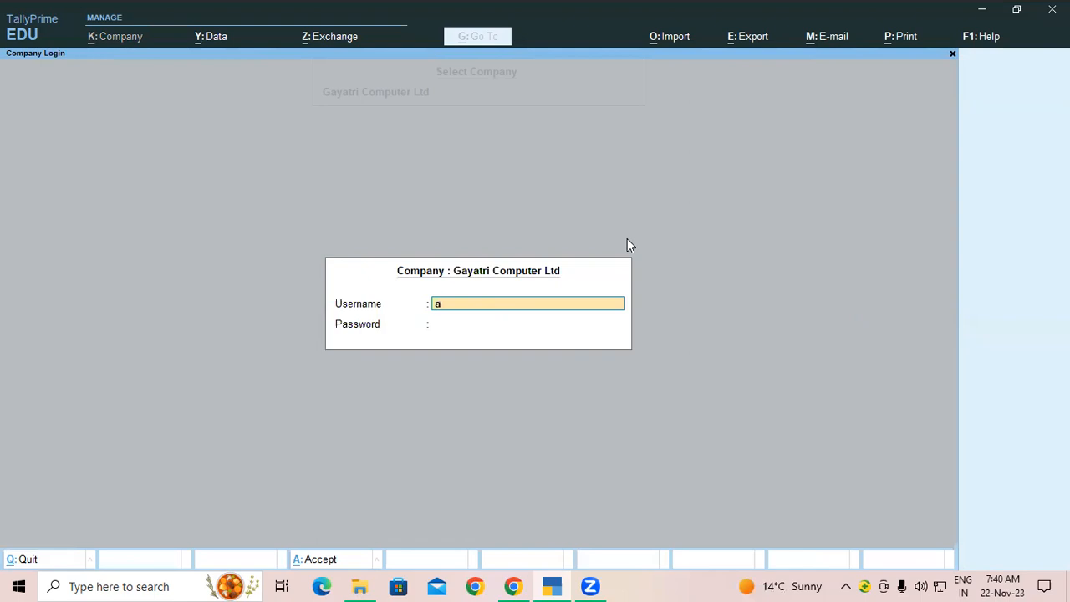
pyautogui.write('dmin')
pyautogui.press('Return')
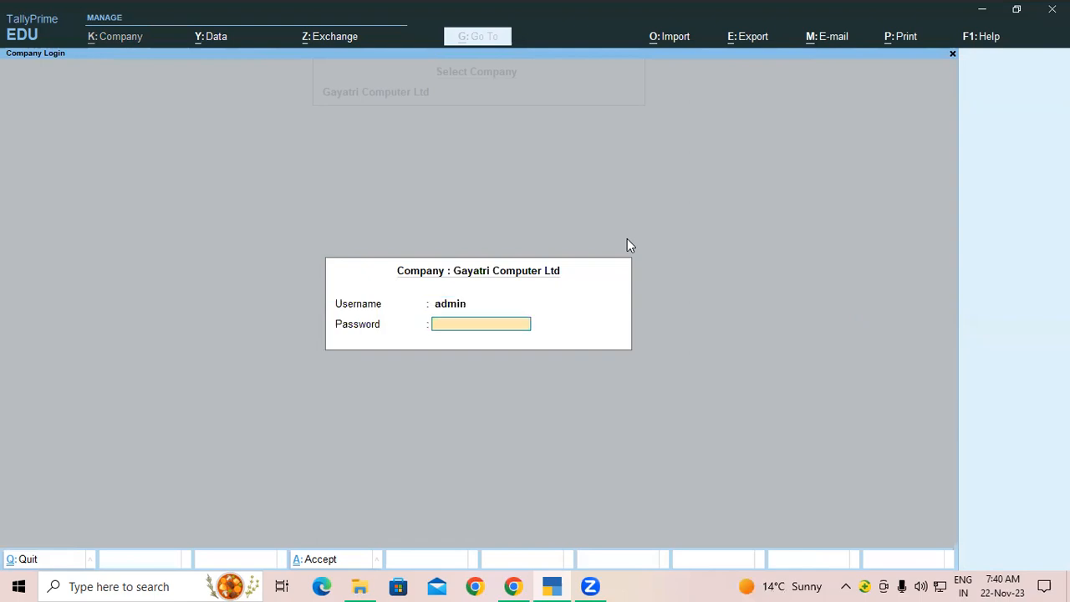
pyautogui.press('Return')
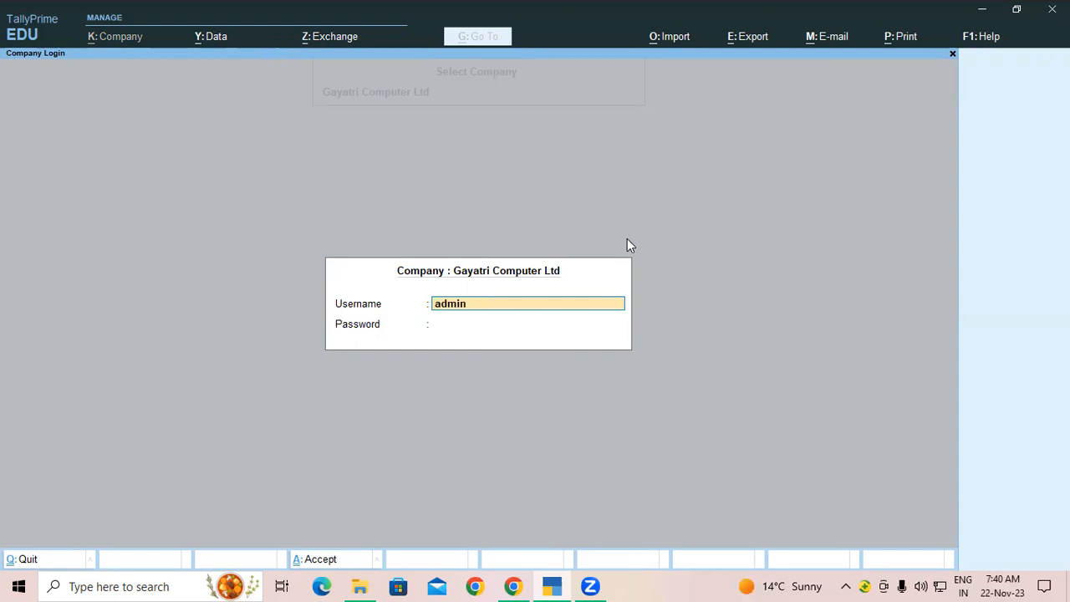
pyautogui.press('Return')
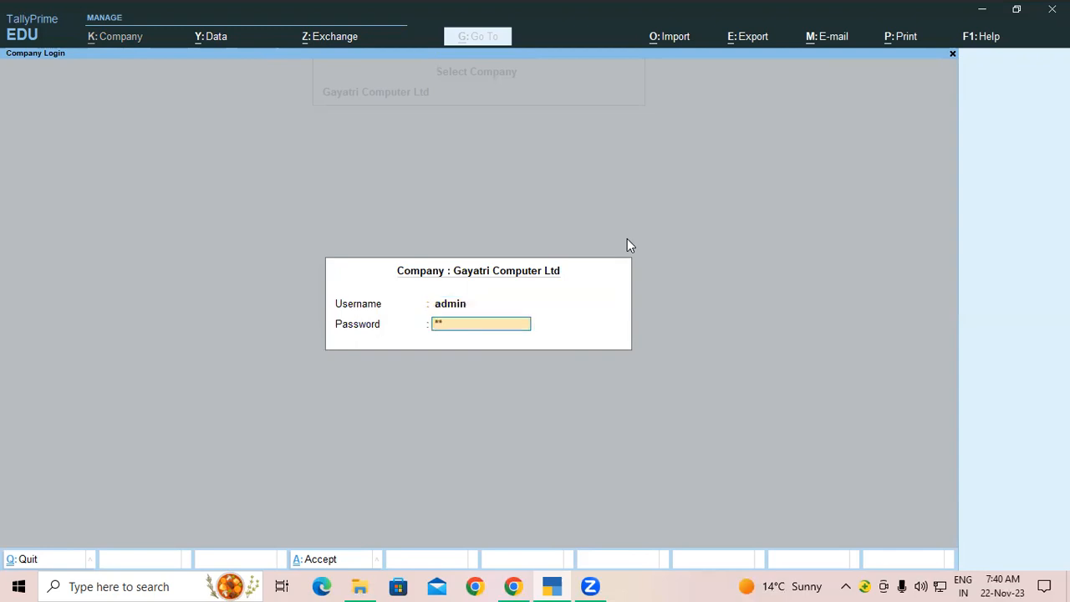
pyautogui.press('Return')
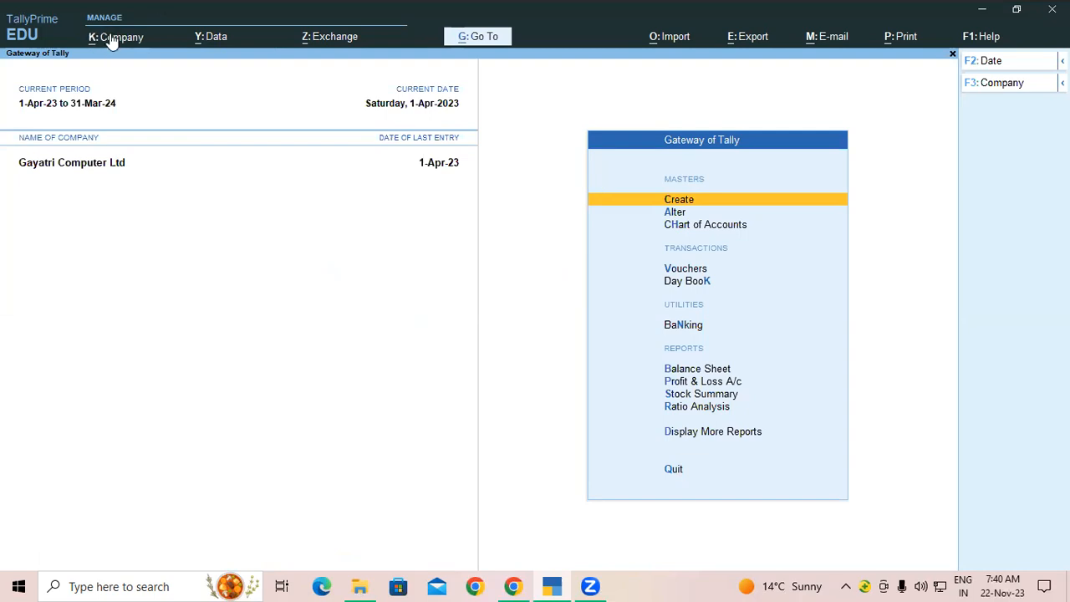
# Step: Set Control User Access to No using the existing password, with browser e-mail None
pyautogui.hotkey('alt', 'k')
pyautogui.click(124, 362)
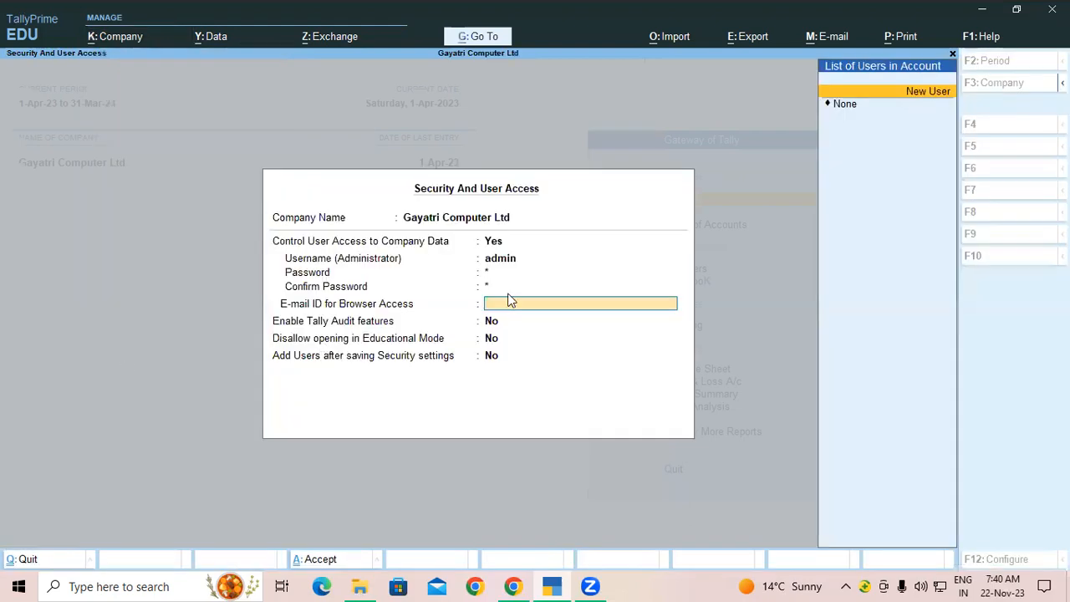
pyautogui.click(493, 244)
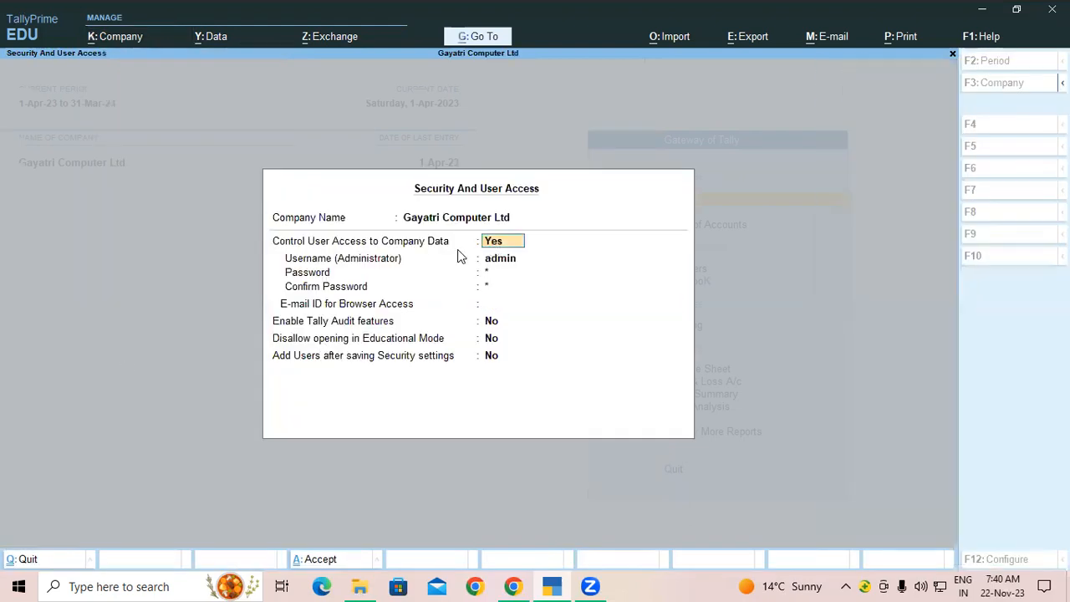
pyautogui.press('n')
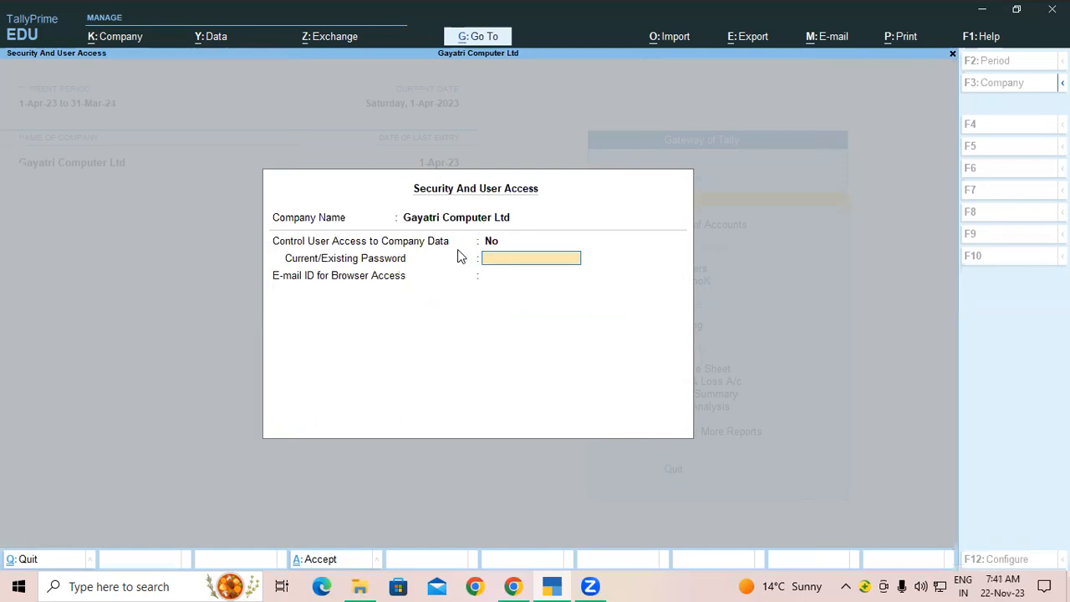
pyautogui.write('***')
pyautogui.press('Return')
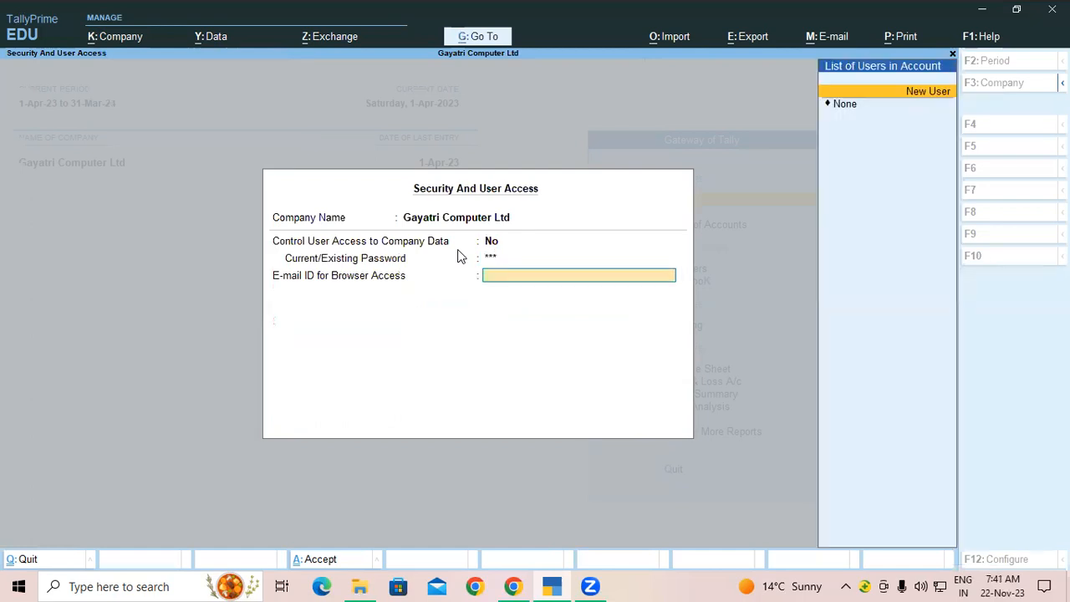
pyautogui.press('Down')
pyautogui.press('Return')
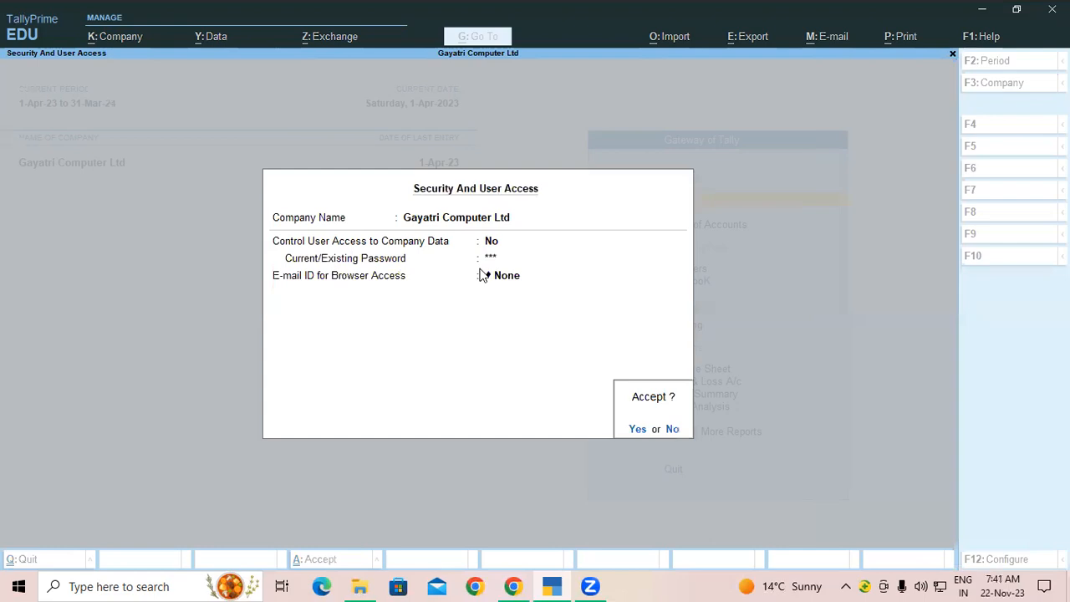
pyautogui.press('Return')
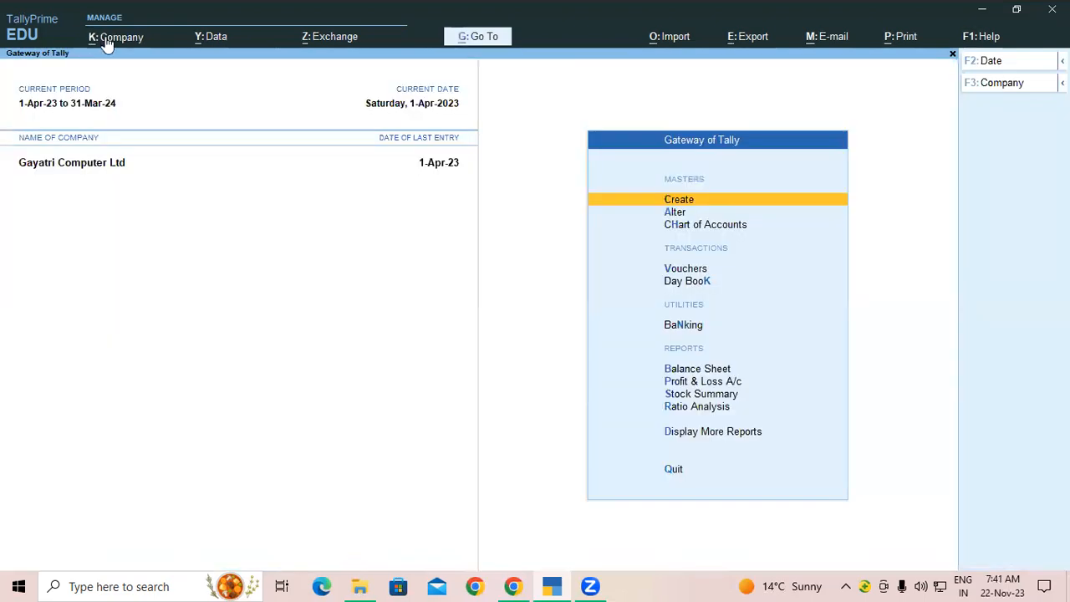
# Step: Shut Gayatri Computer Ltd through Company > Shut
pyautogui.hotkey('alt', 'k')
pyautogui.press('h')
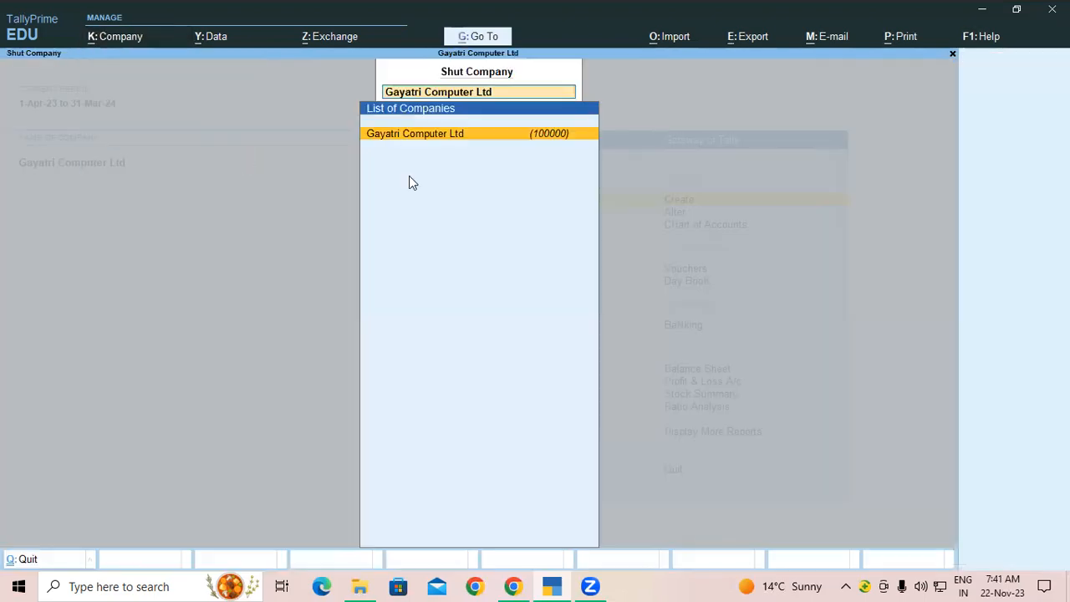
pyautogui.click(408, 134)
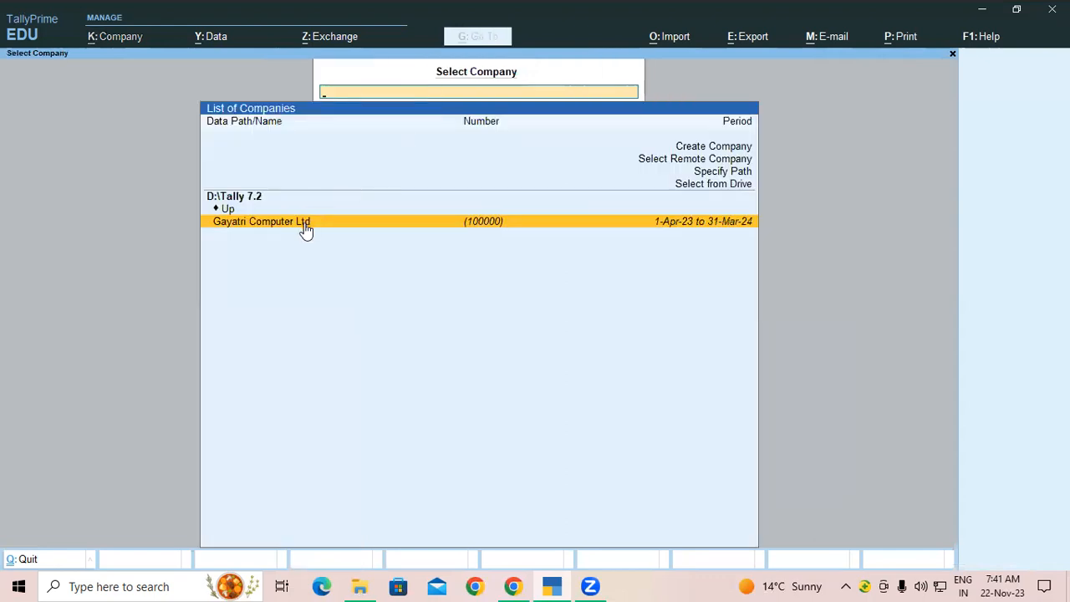
# Step: Reopen Gayatri Computer Ltd without any login prompt and bring up the company options
pyautogui.click(306, 226)
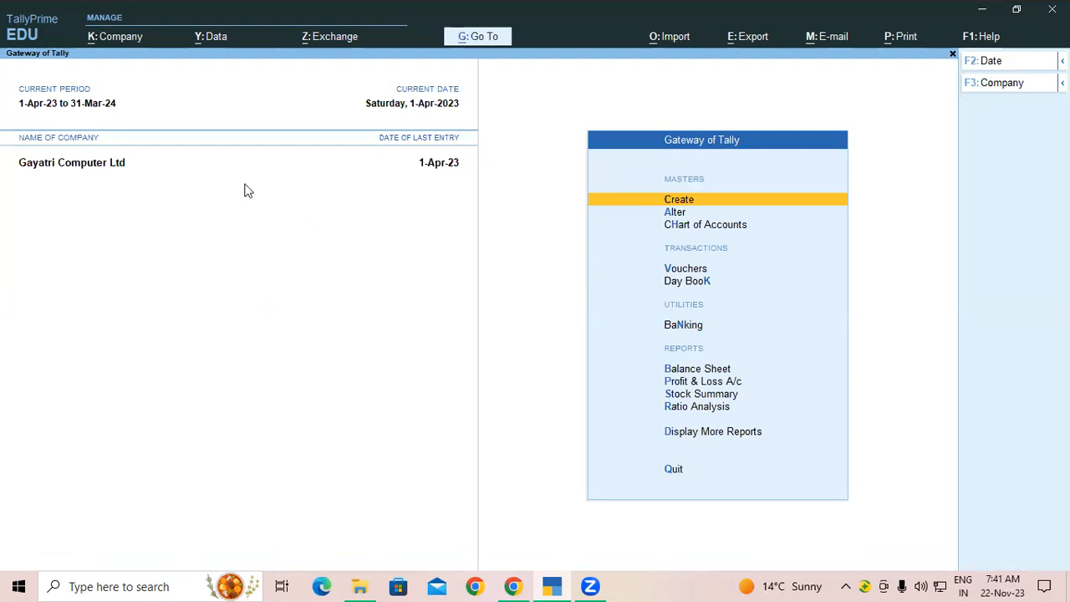
pyautogui.click(109, 39)
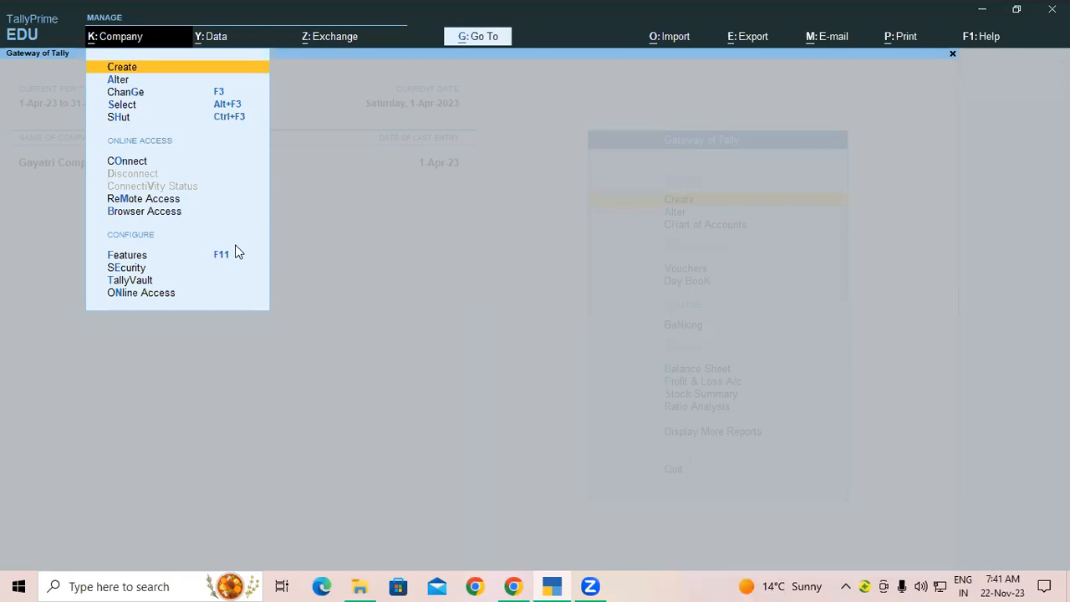
# Step: Reopen the Security settings and set Control User Access to Yes
pyautogui.press('e')
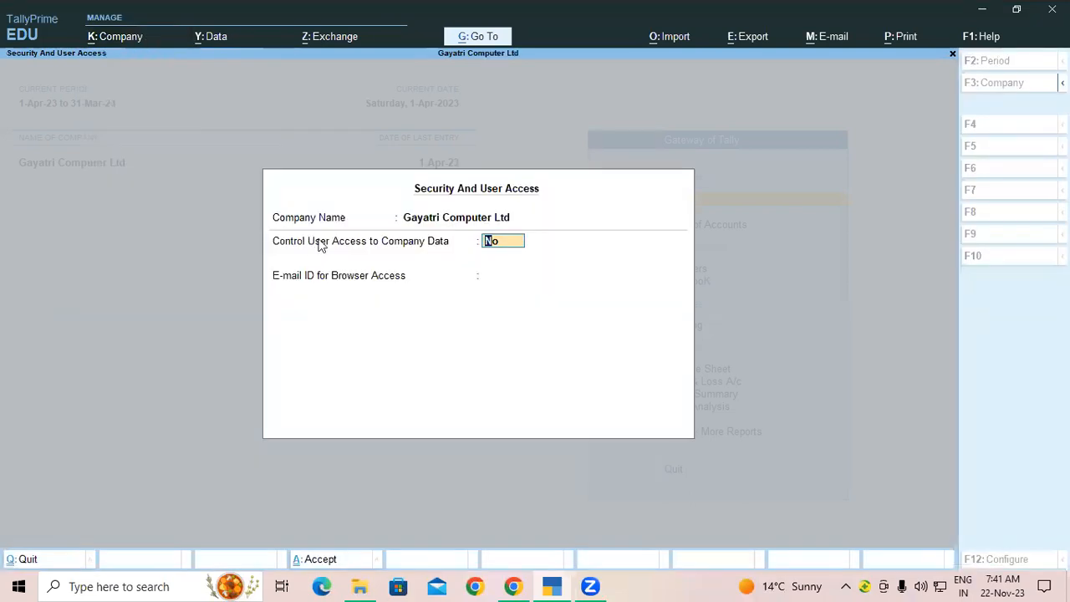
pyautogui.press('Escape')
pyautogui.press('Return')
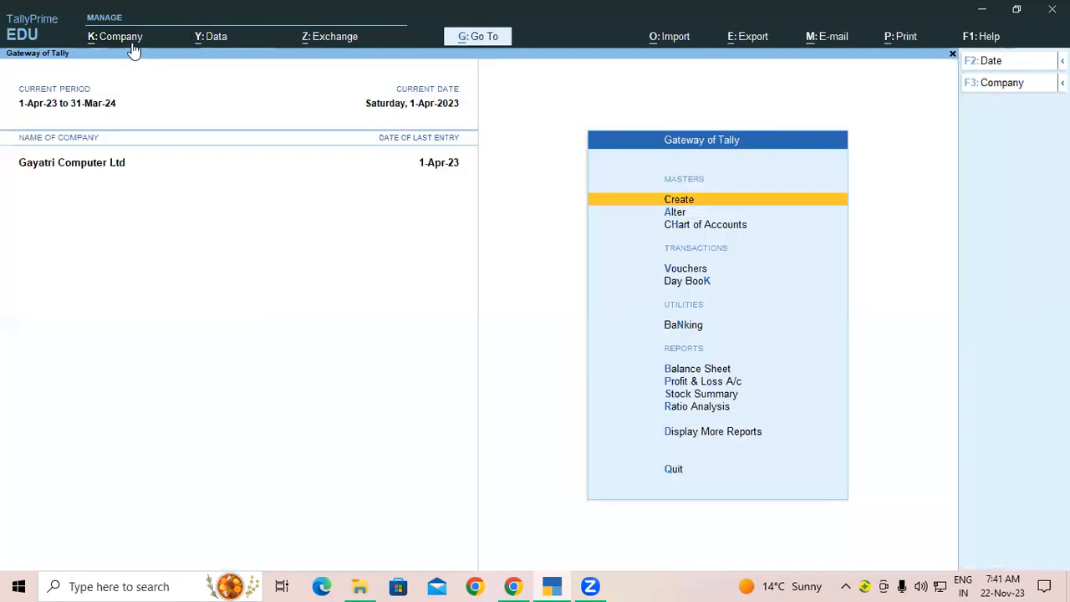
pyautogui.hotkey('alt', 'k')
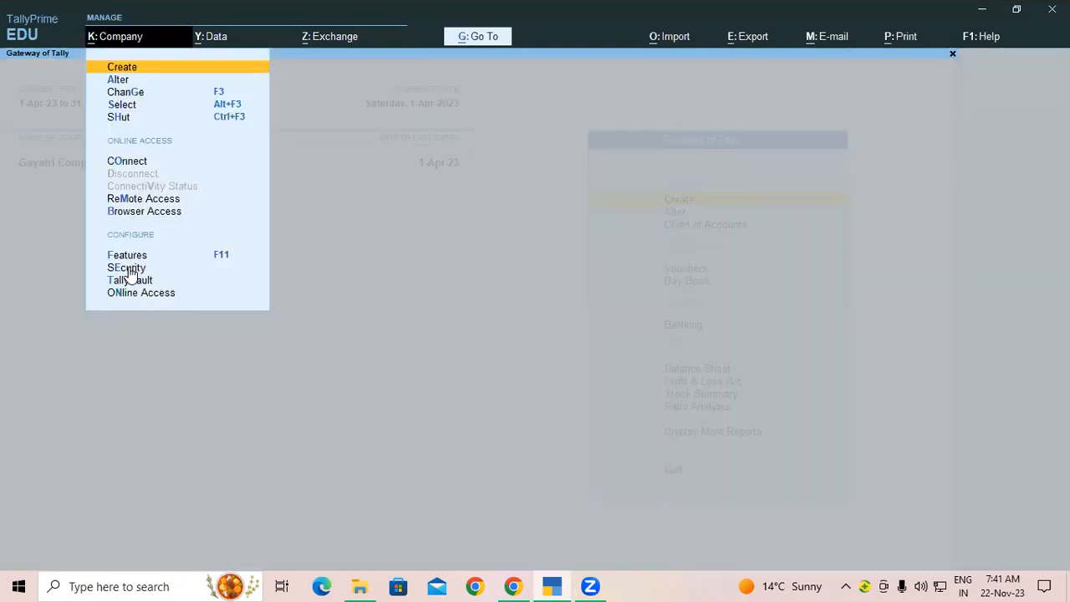
pyautogui.click(131, 269)
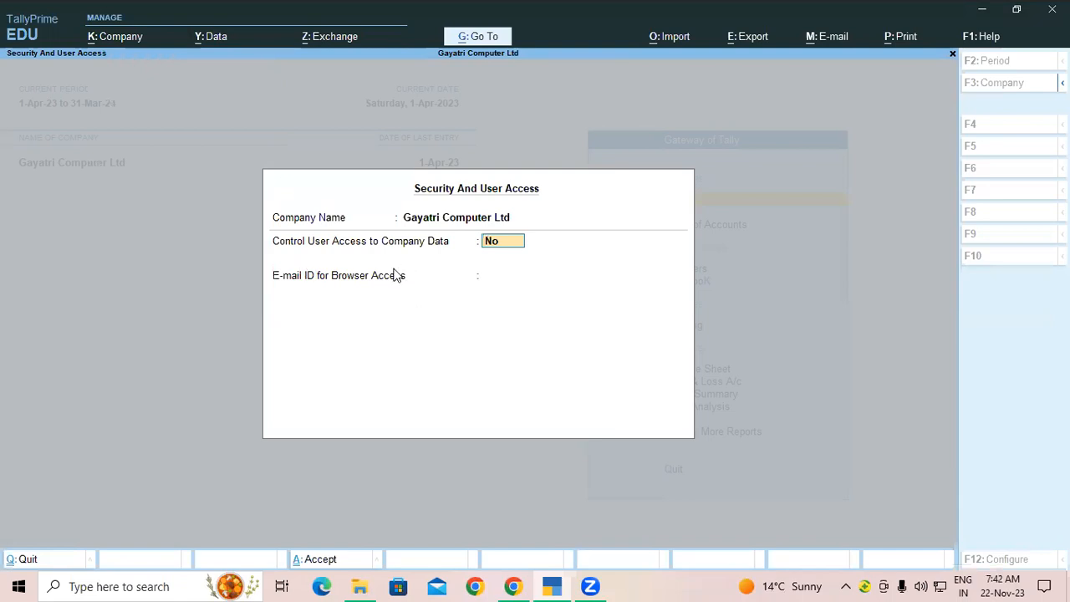
pyautogui.write('y')
pyautogui.press('Return')
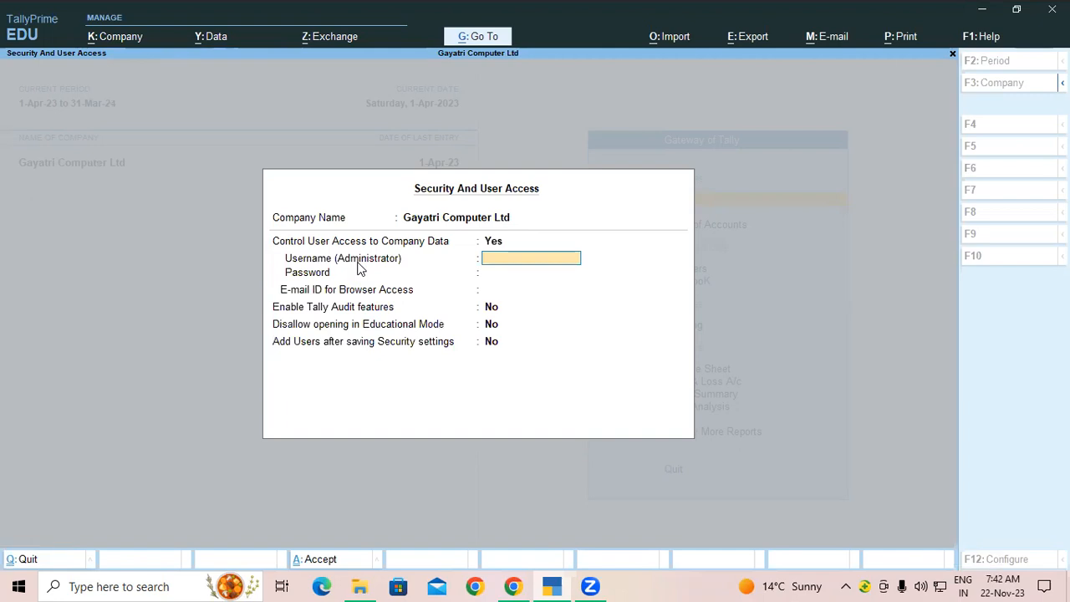
# Step: Set administrator username 'admin' with a confirmed password and browser e-mail None, then accept
pyautogui.write('admin')
pyautogui.press('Return')
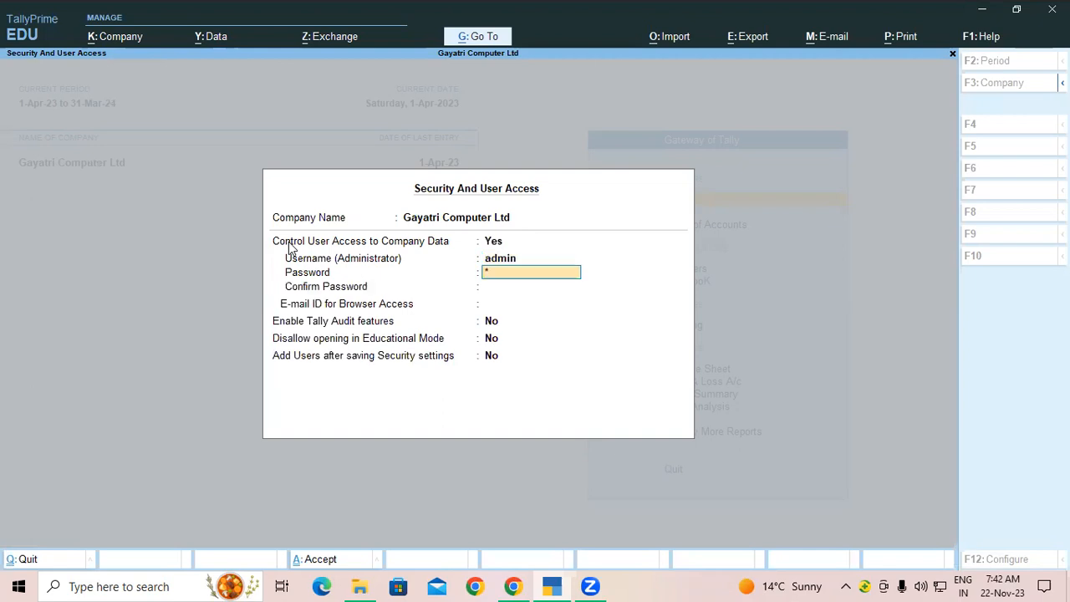
pyautogui.press('Return')
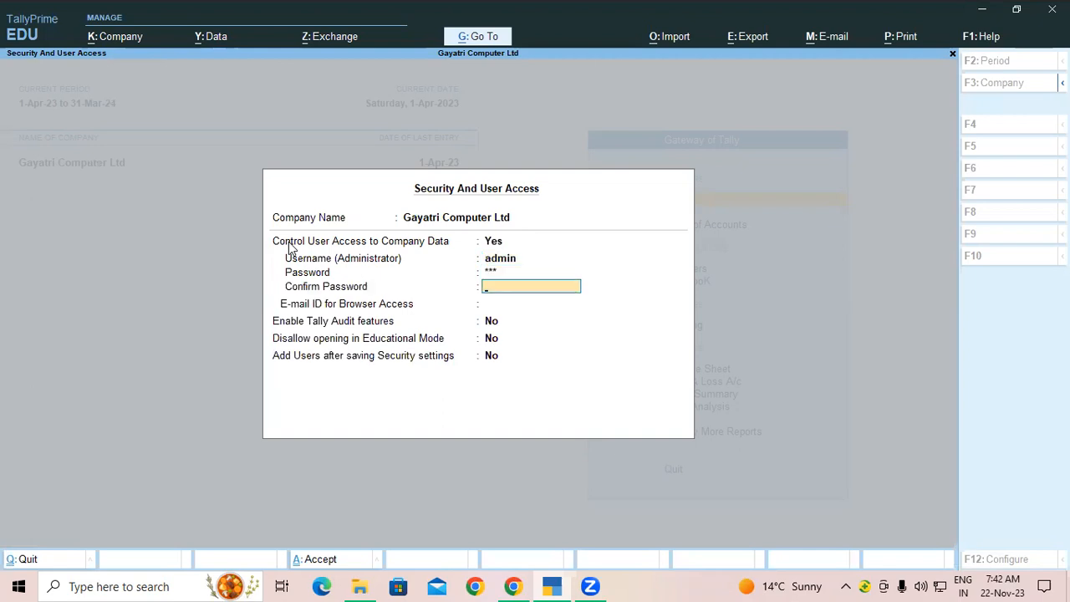
pyautogui.write('**')
pyautogui.press('Return')
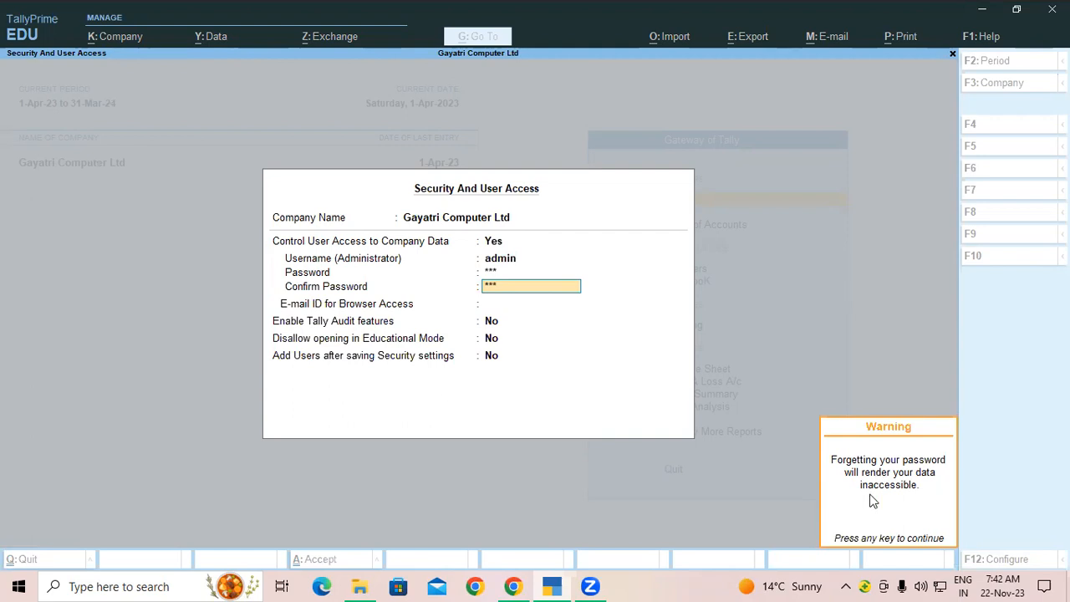
pyautogui.press('Return')
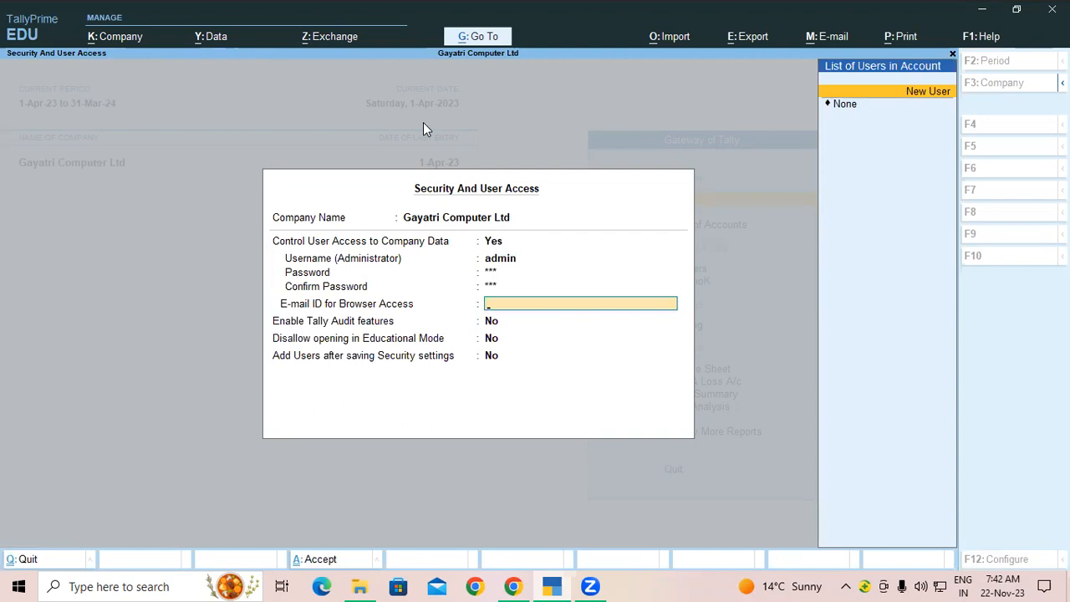
pyautogui.press('Return')
pyautogui.hotkey('ctrl', 'a')
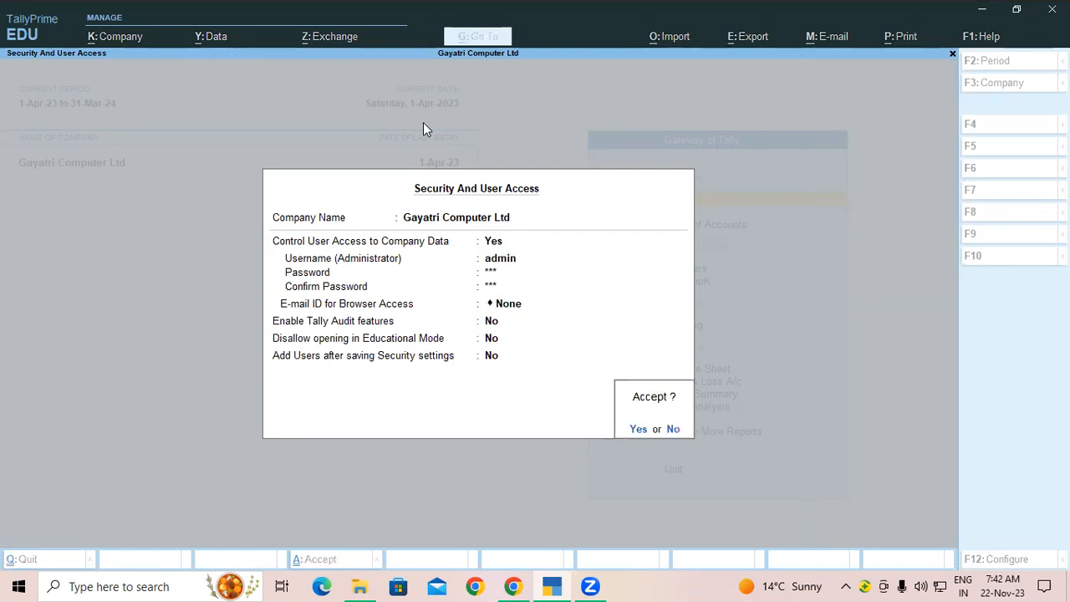
pyautogui.press('Return')
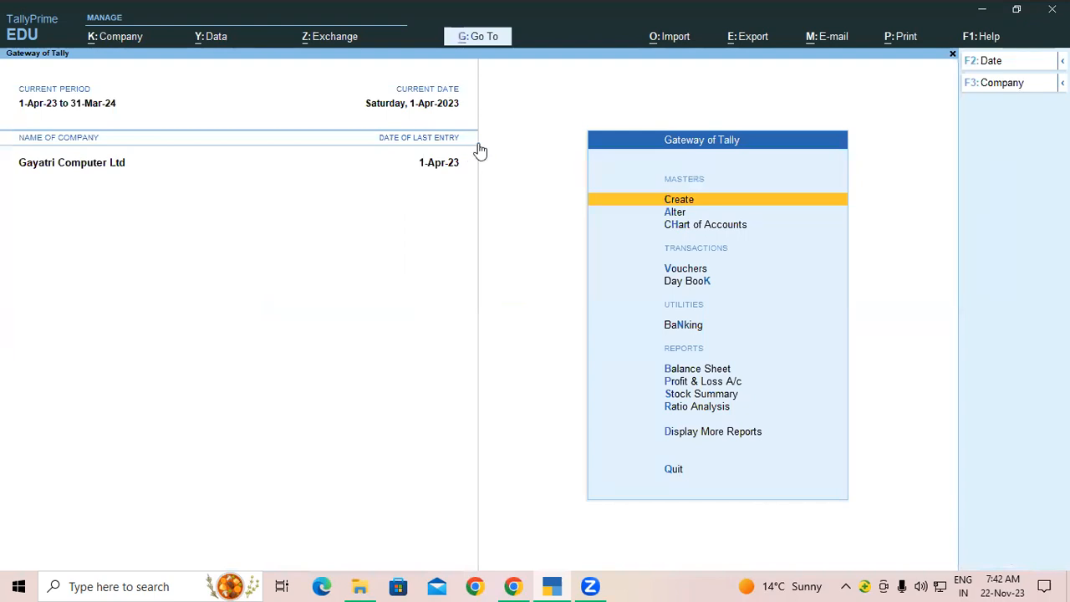
# Step: Shut Gayatri Computer Ltd and select it again from the company list
pyautogui.click(109, 39)
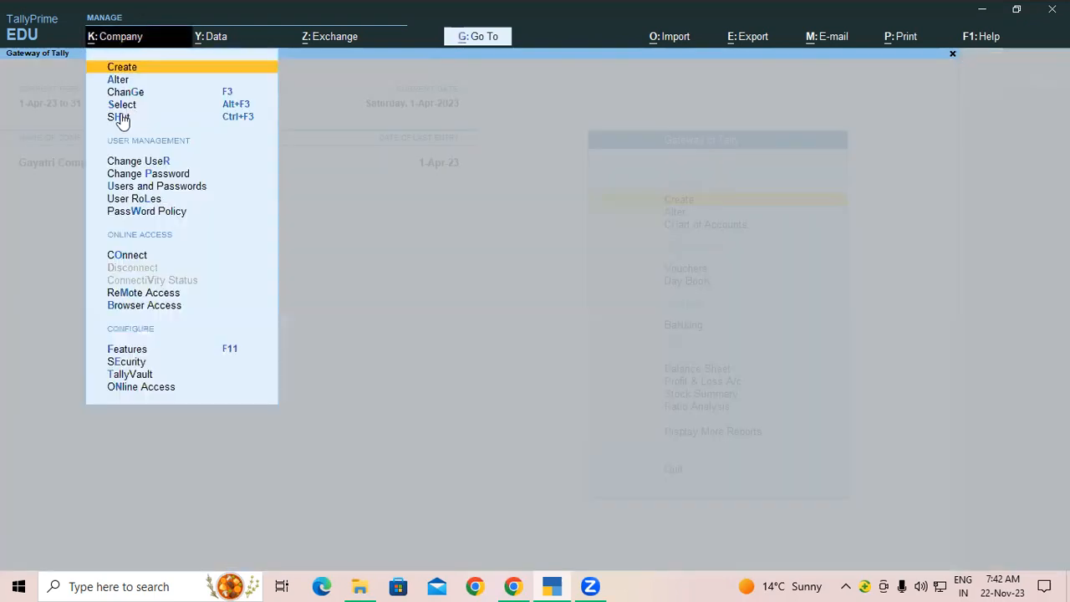
pyautogui.click(120, 116)
pyautogui.click(487, 135)
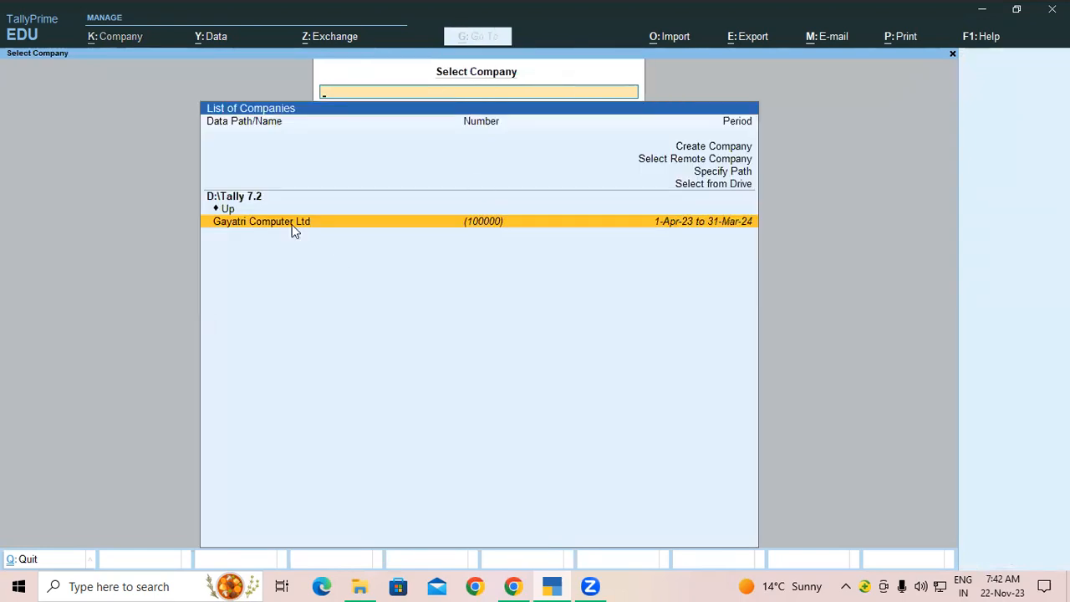
pyautogui.press('Return')
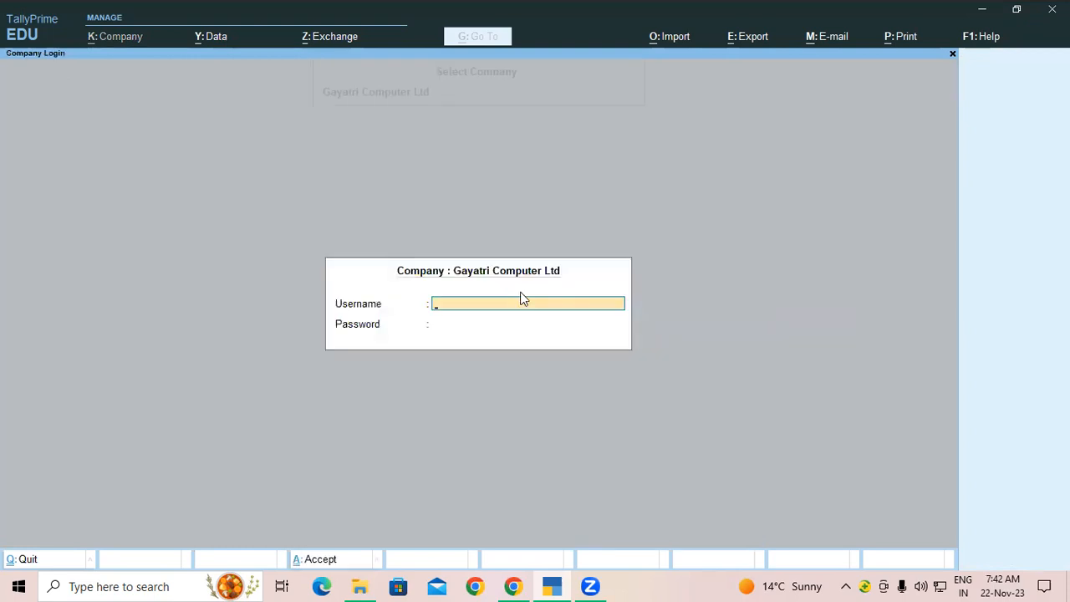
# Step: Log in as 'admin' with the administrator password to load the company
pyautogui.write('admin')
pyautogui.press('Return')
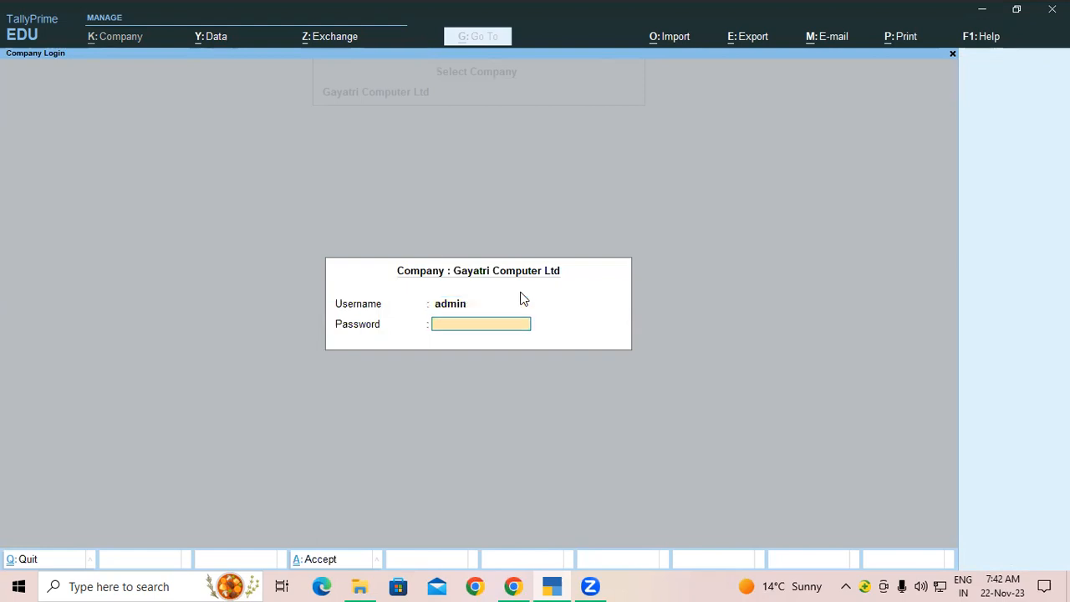
pyautogui.write('123')
pyautogui.press('Return')
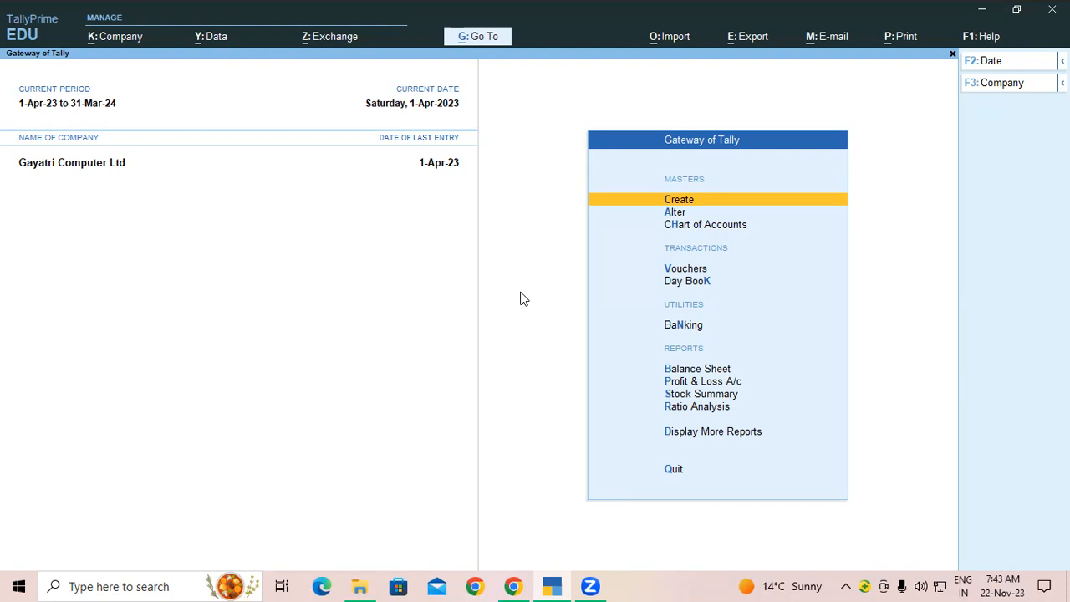
pyautogui.click(119, 47)
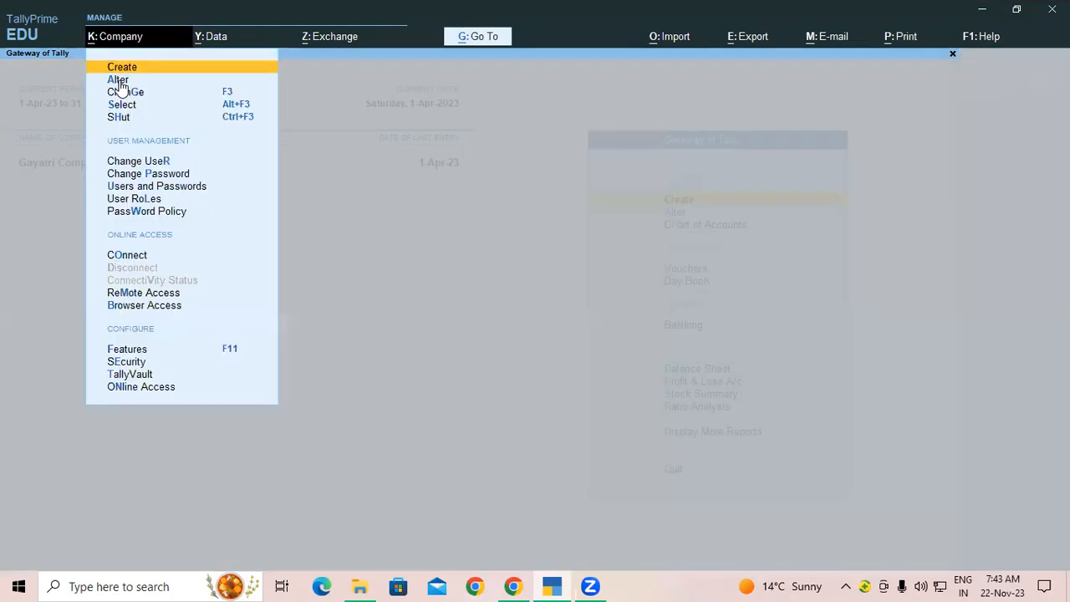
pyautogui.click(121, 80)
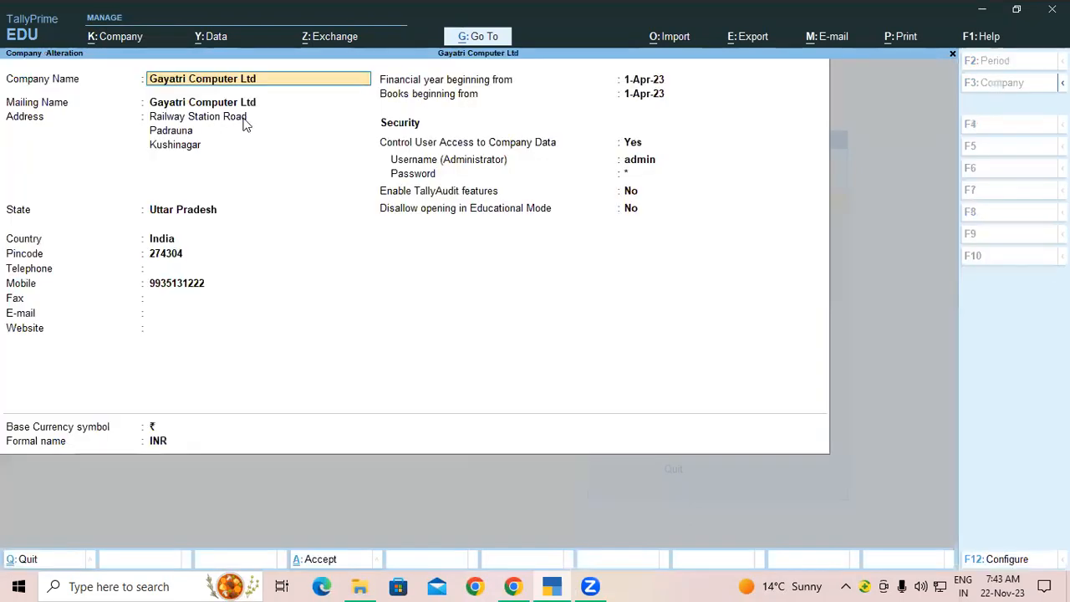
pyautogui.hotkey('alt', 'd')
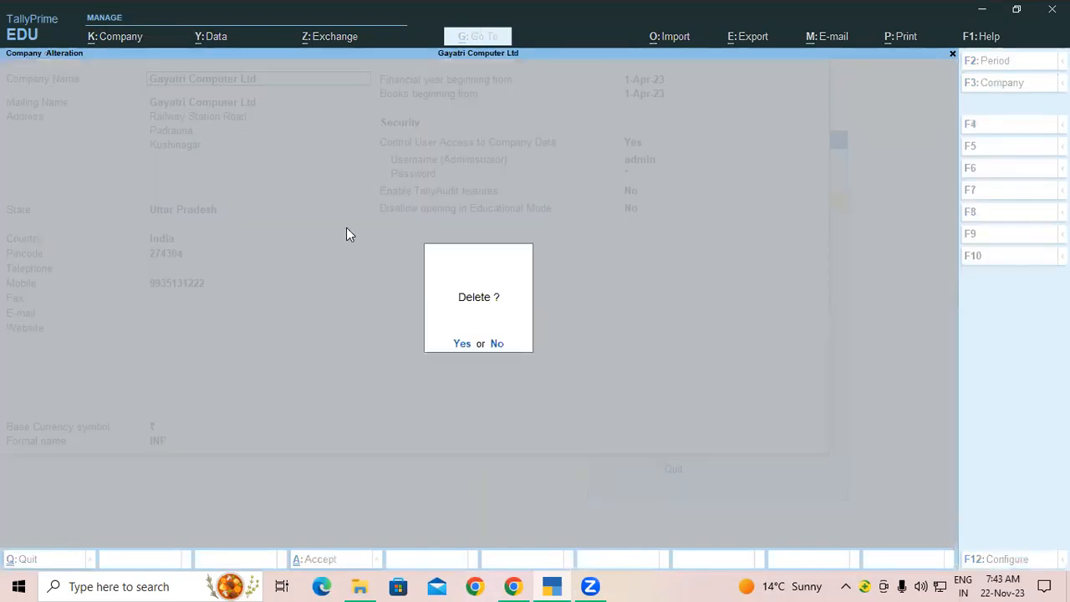
pyautogui.press('y')
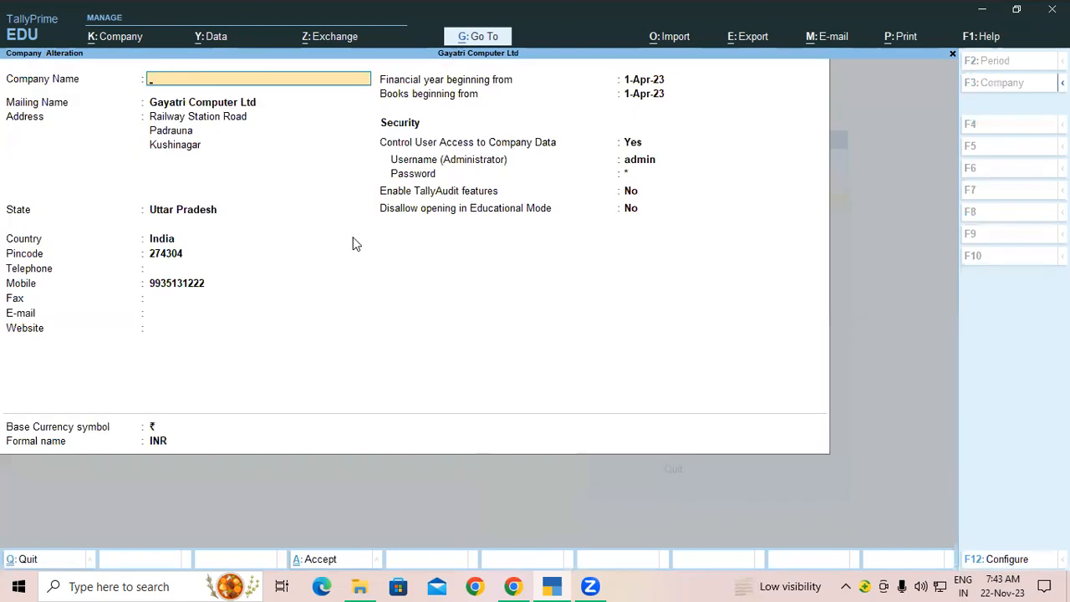
pyautogui.press('Escape')
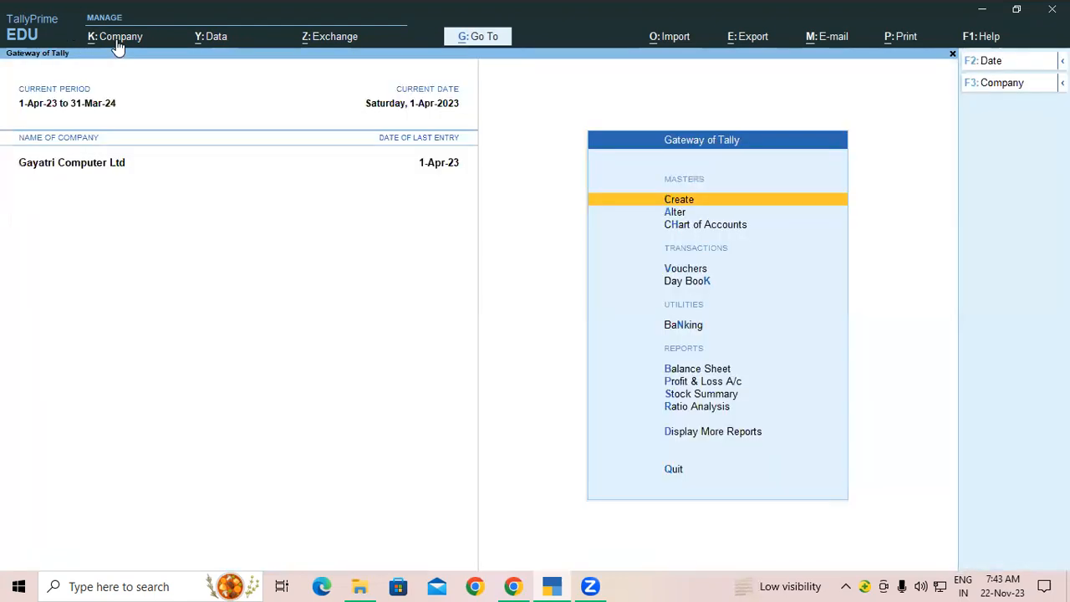
pyautogui.hotkey('alt', 'k')
pyautogui.click(124, 80)
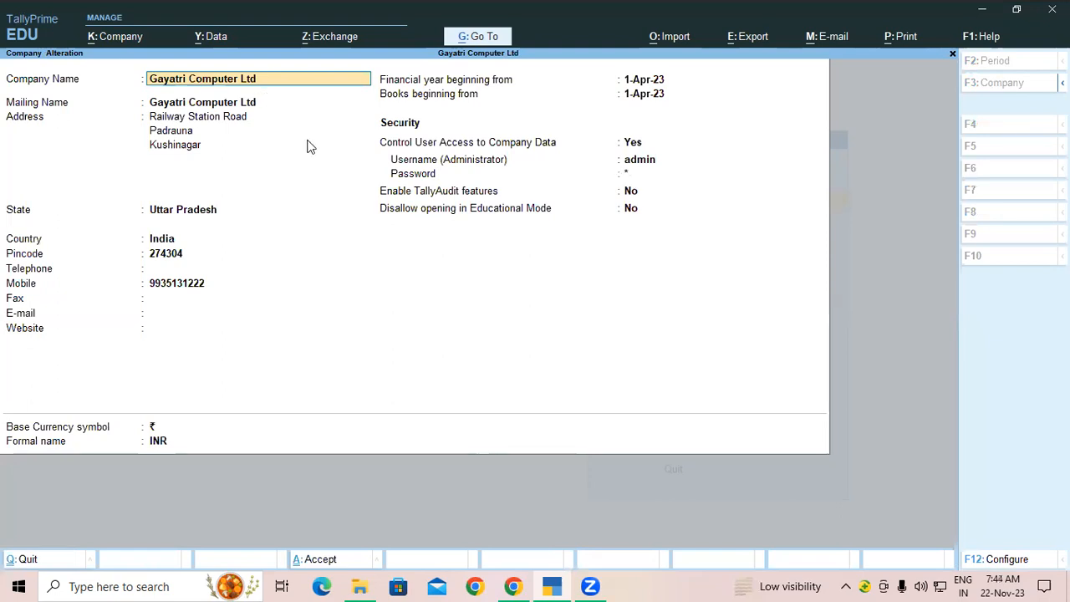
pyautogui.press('alt')
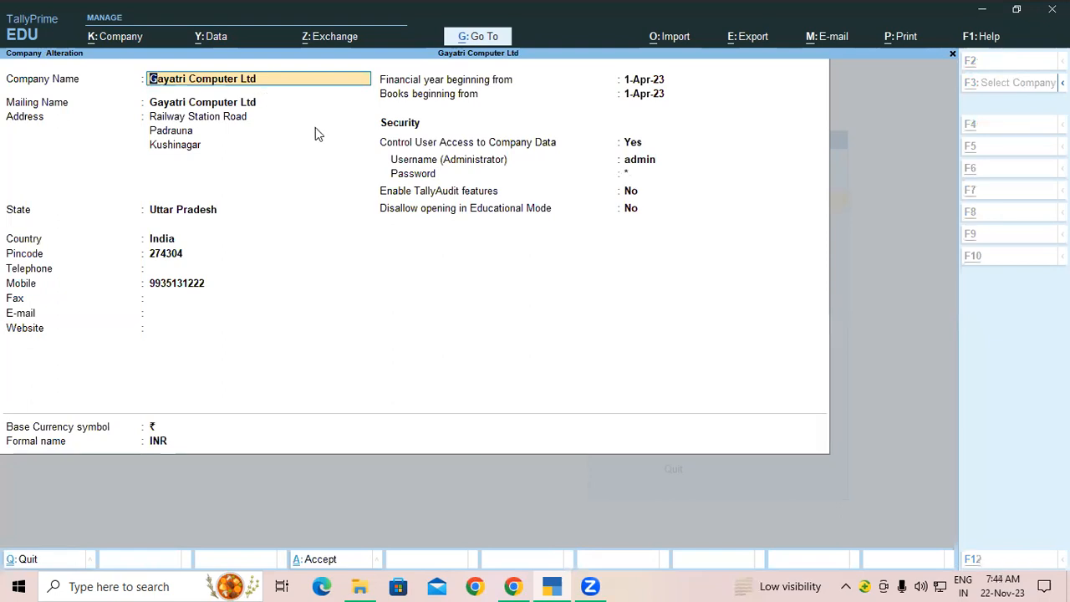
pyautogui.hotkey('alt', 'd')
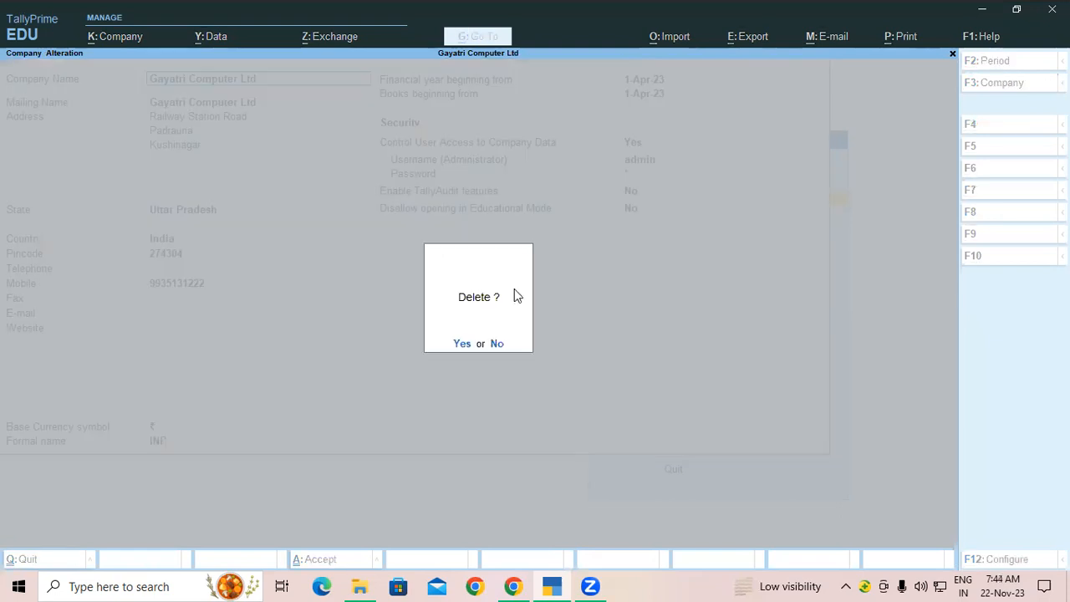
pyautogui.click(462, 343)
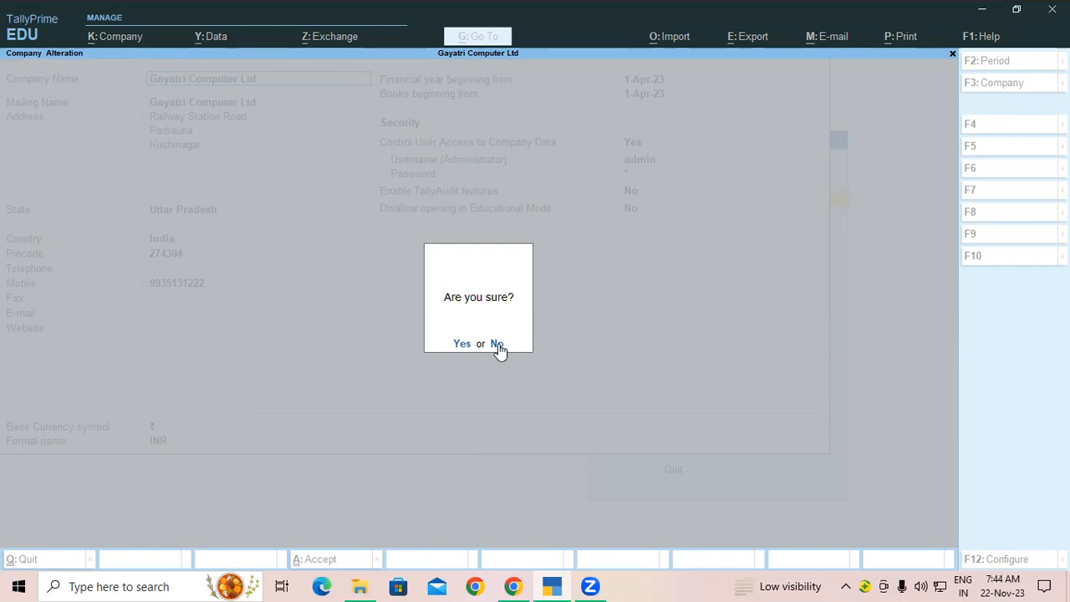
pyautogui.click(498, 343)
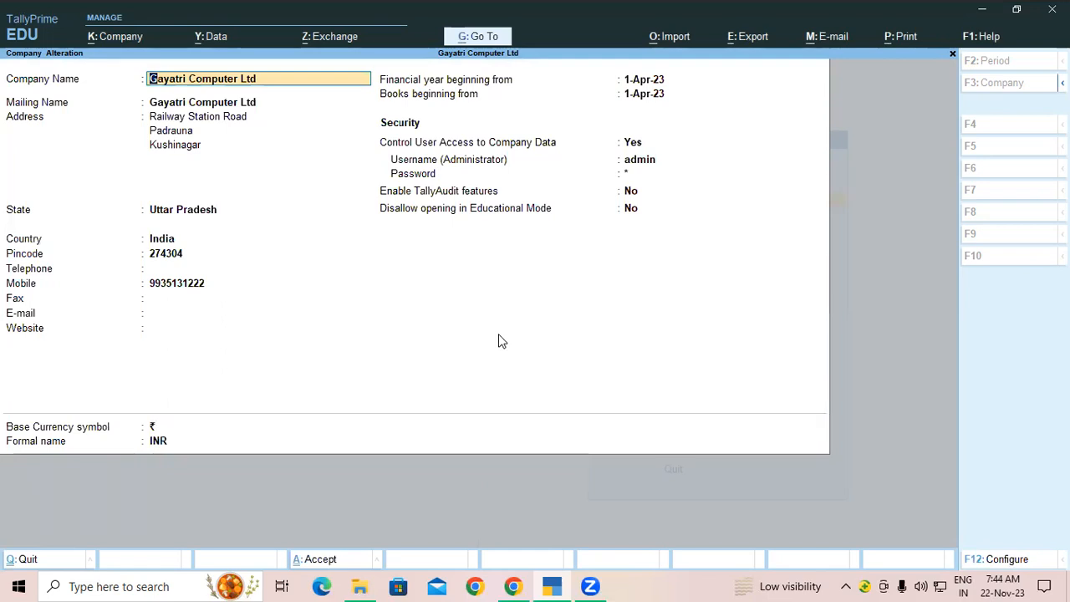
pyautogui.press('Escape')
pyautogui.press('y')
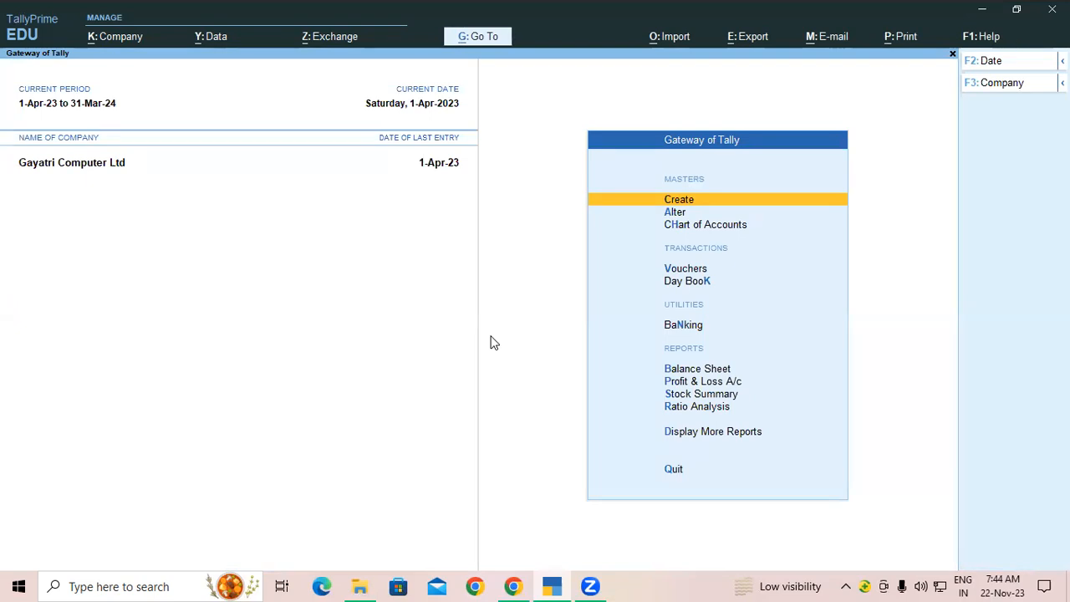
# Step: Create a new desktop folder named 'backup 2' after the name 'Backup' clashed
pyautogui.click(982, 18)
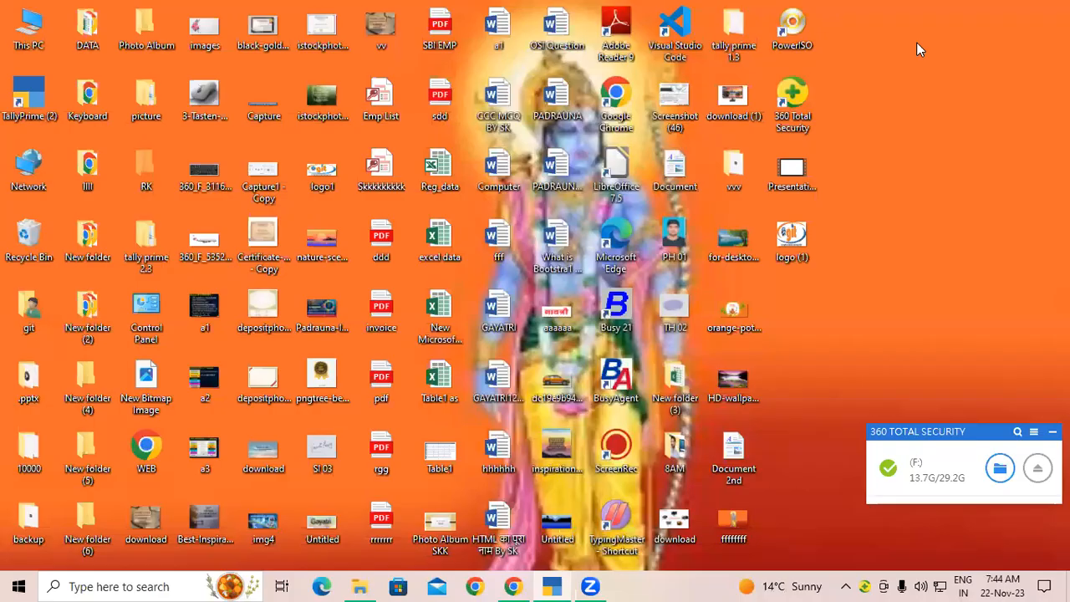
pyautogui.rightClick(923, 68)
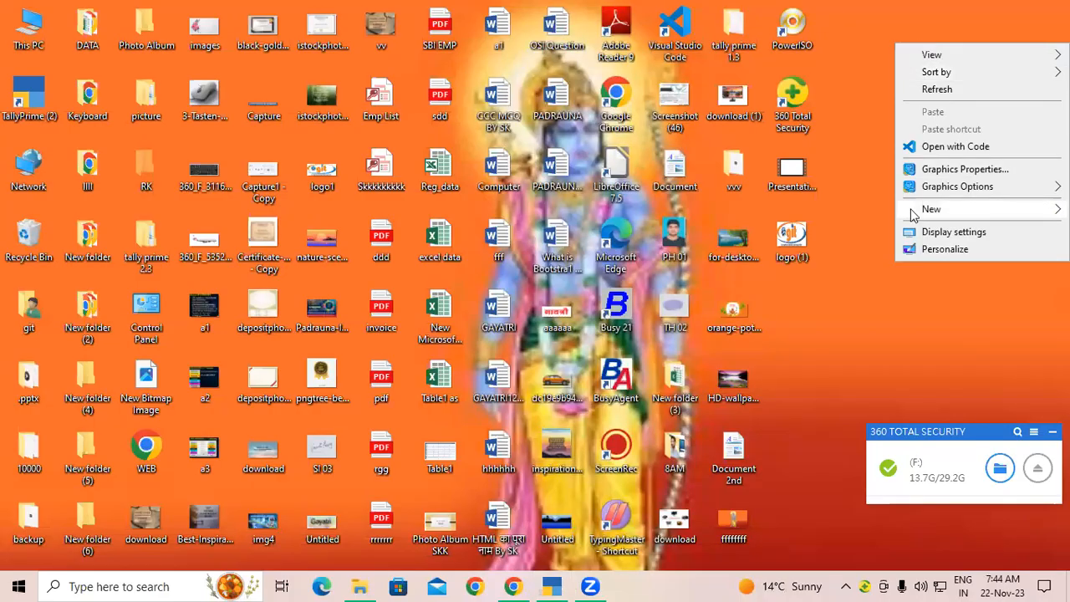
pyautogui.click(694, 212)
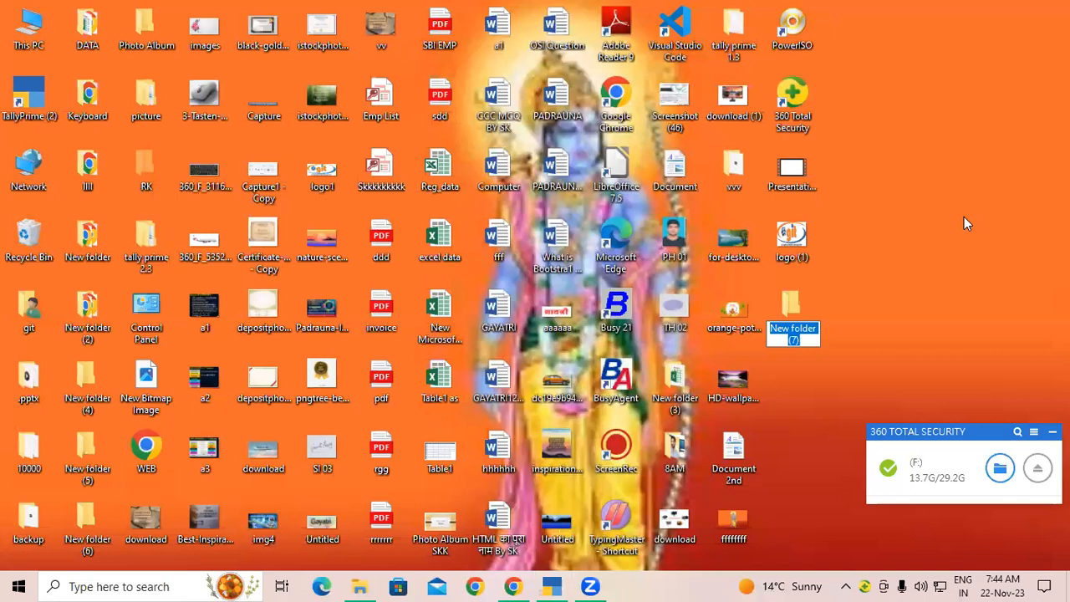
pyautogui.write('B')
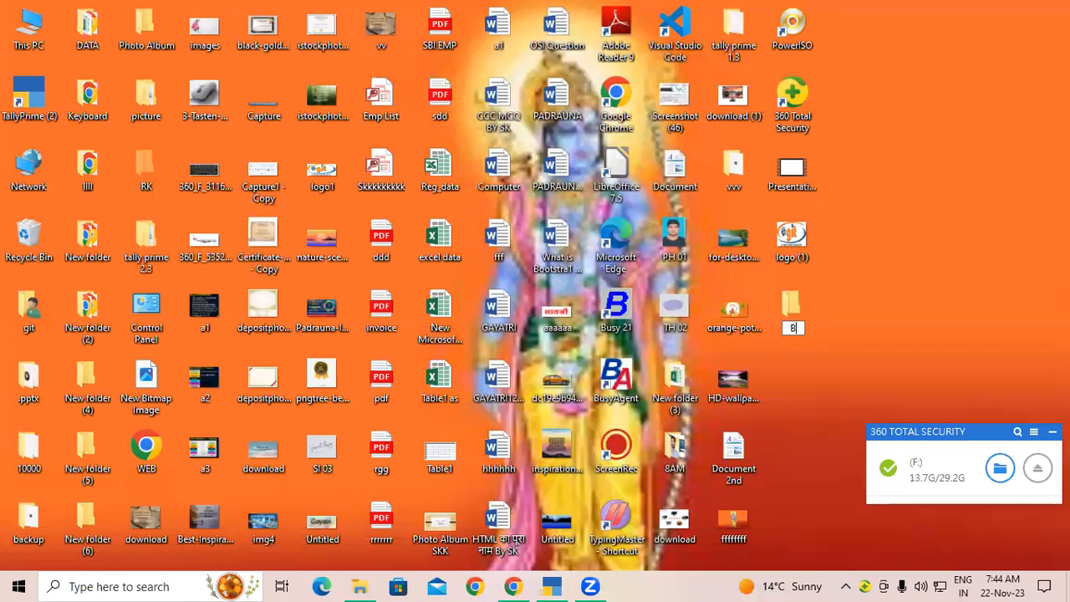
pyautogui.write('ackup')
pyautogui.press('Return')
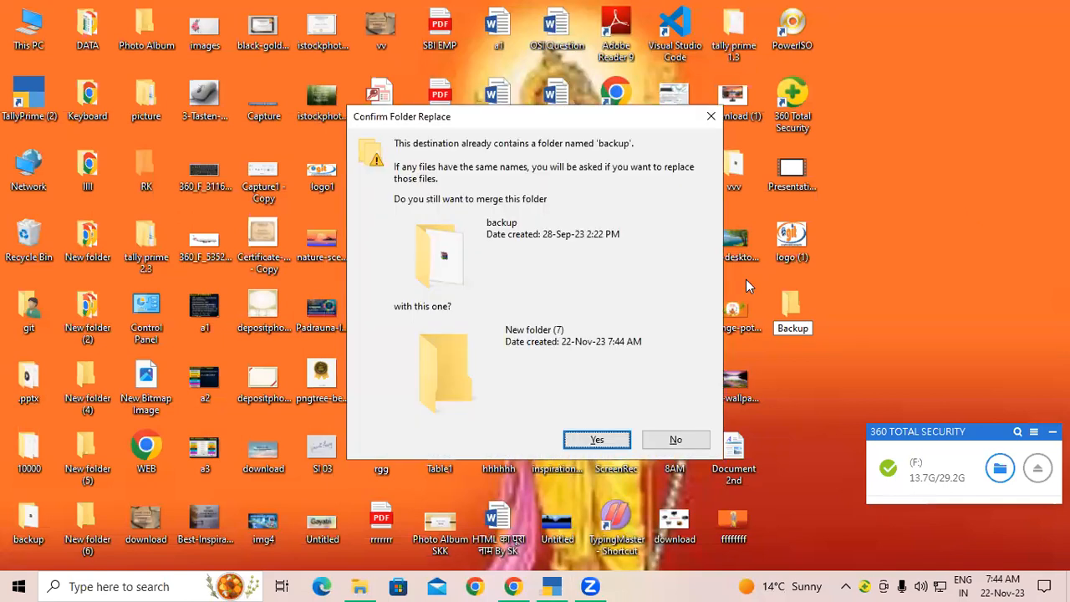
pyautogui.click(709, 115)
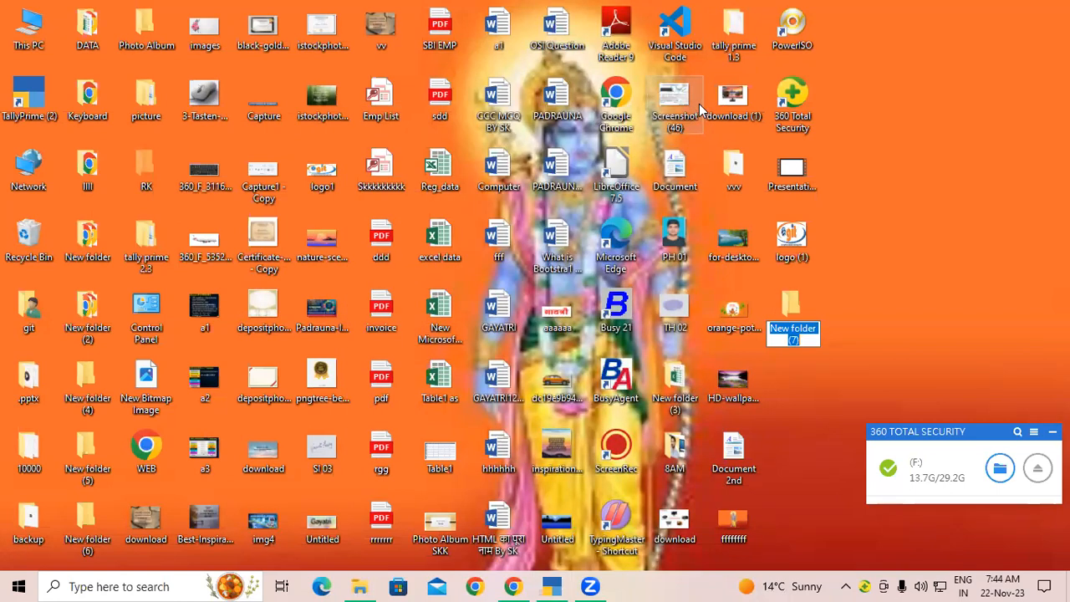
pyautogui.write('bb')
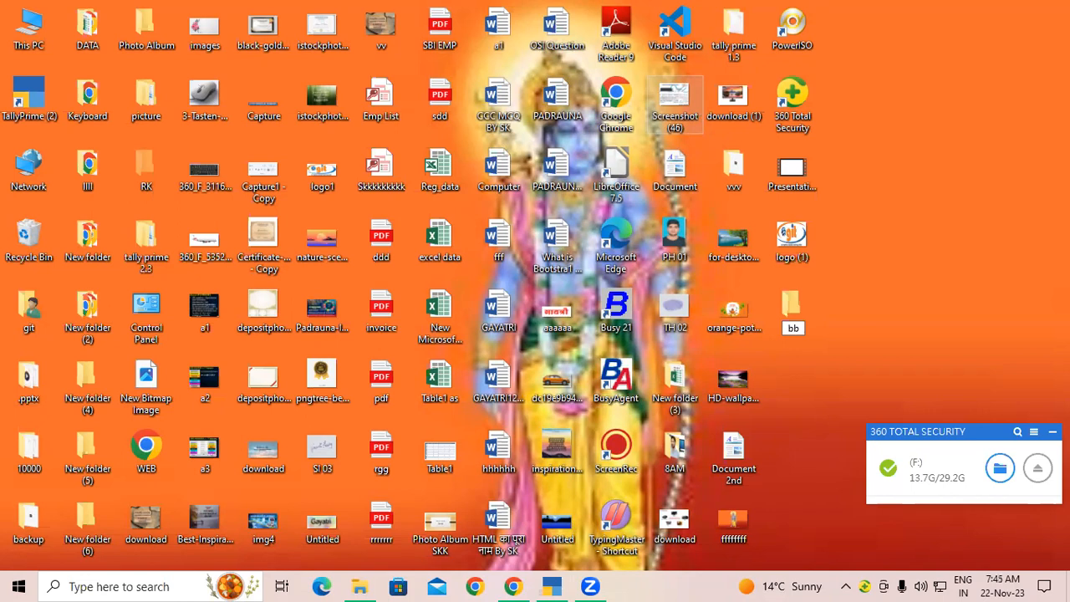
pyautogui.press('BackSpace')
pyautogui.write('ackup 2')
pyautogui.press('Return')
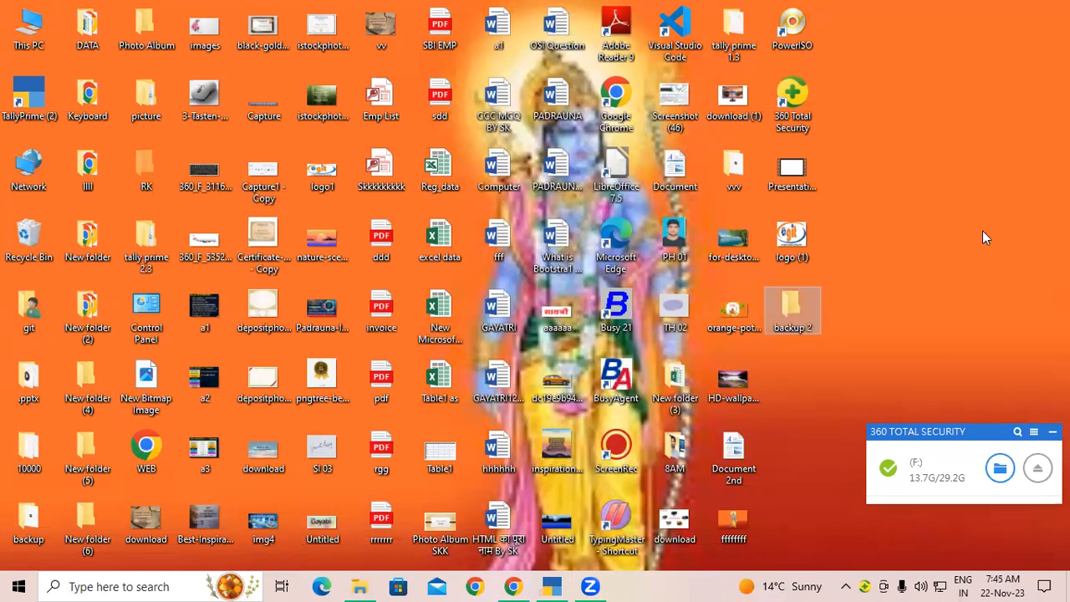
# Step: Open the backup 2 folder to confirm it is empty, then minimize it
pyautogui.click(797, 337)
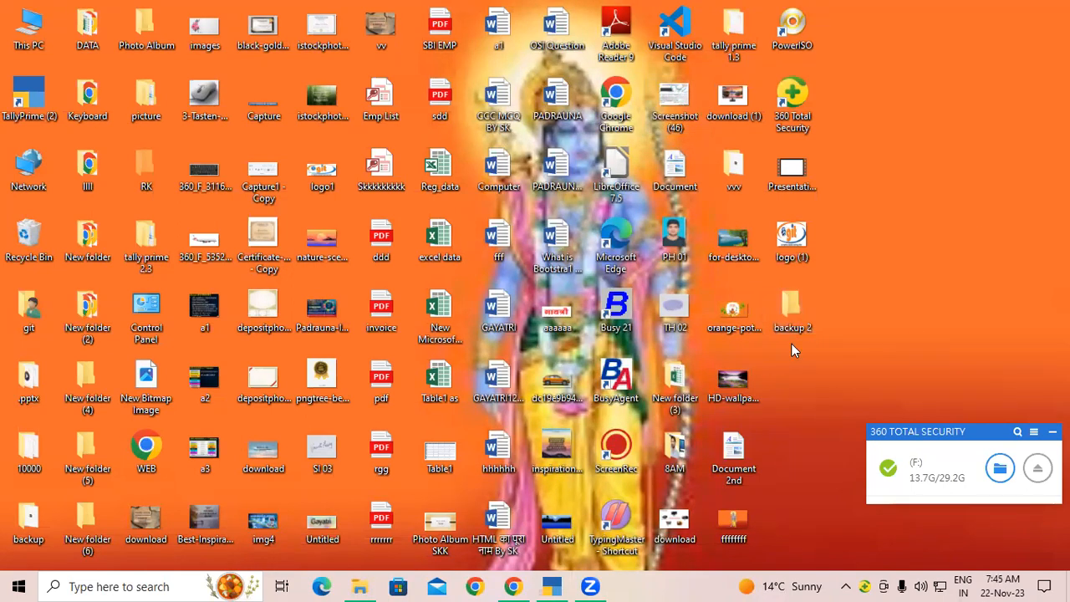
pyautogui.doubleClick(795, 287)
pyautogui.click(1009, 74)
pyautogui.click(974, 8)
# Step: Back in TallyPrime, start editing the Company Backup Path under Data > Data Path
pyautogui.click(554, 586)
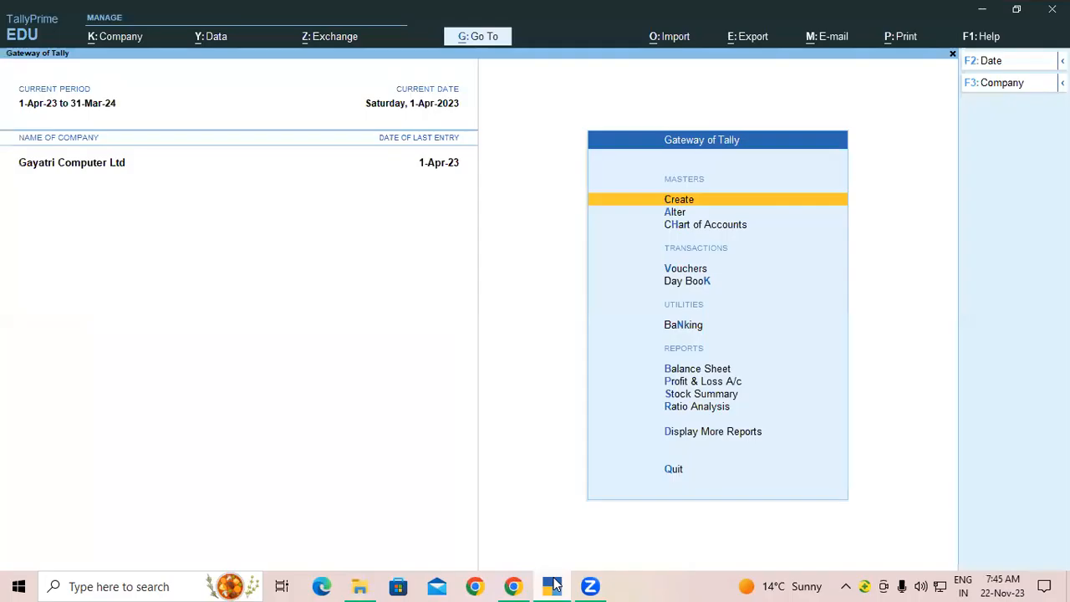
pyautogui.click(215, 38)
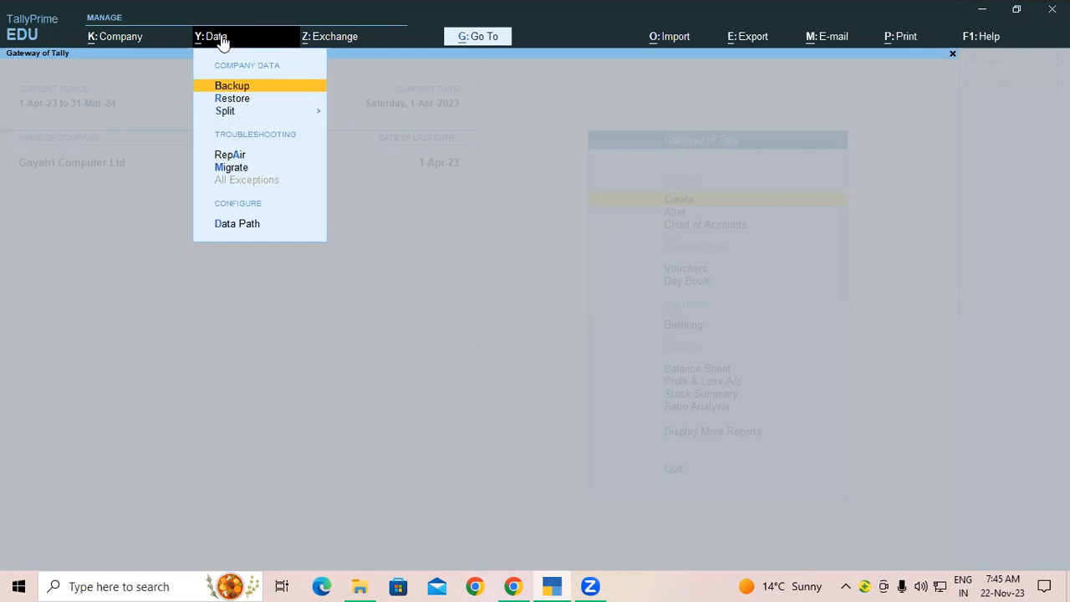
pyautogui.click(220, 224)
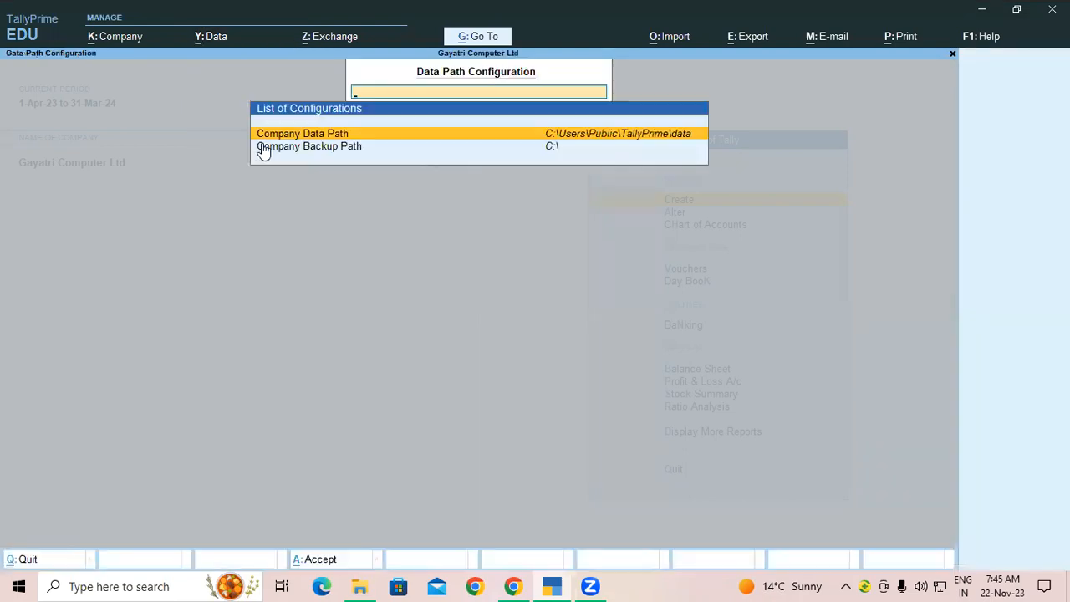
pyautogui.click(316, 150)
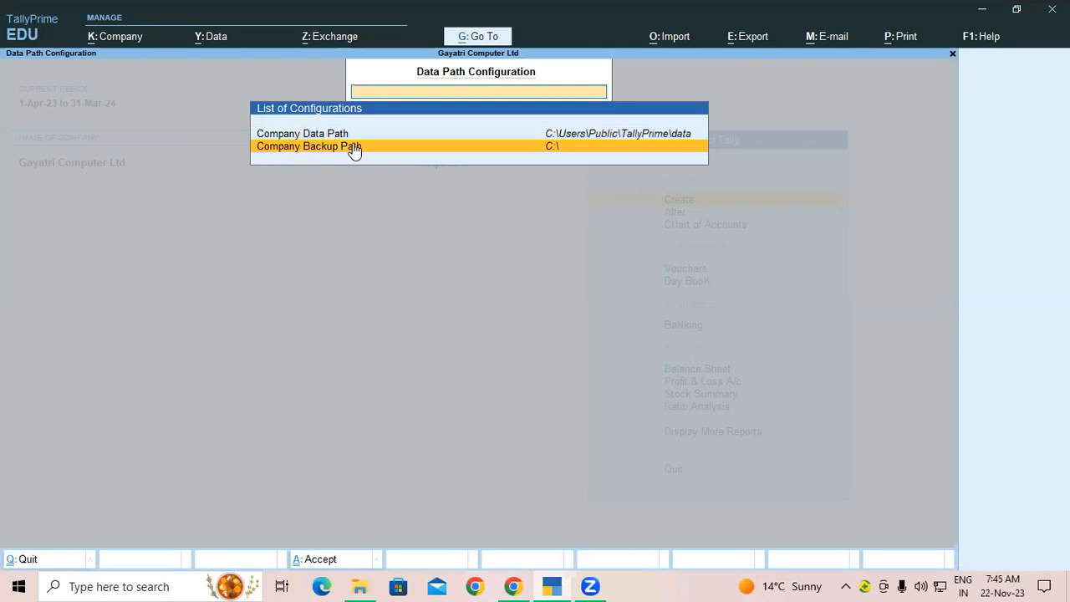
pyautogui.click(358, 148)
# Step: Point the Company Backup Path to C:\Users\git\Desktop\backup 2 and close the settings
pyautogui.press('Down')
pyautogui.press('Down')
pyautogui.press('Down')
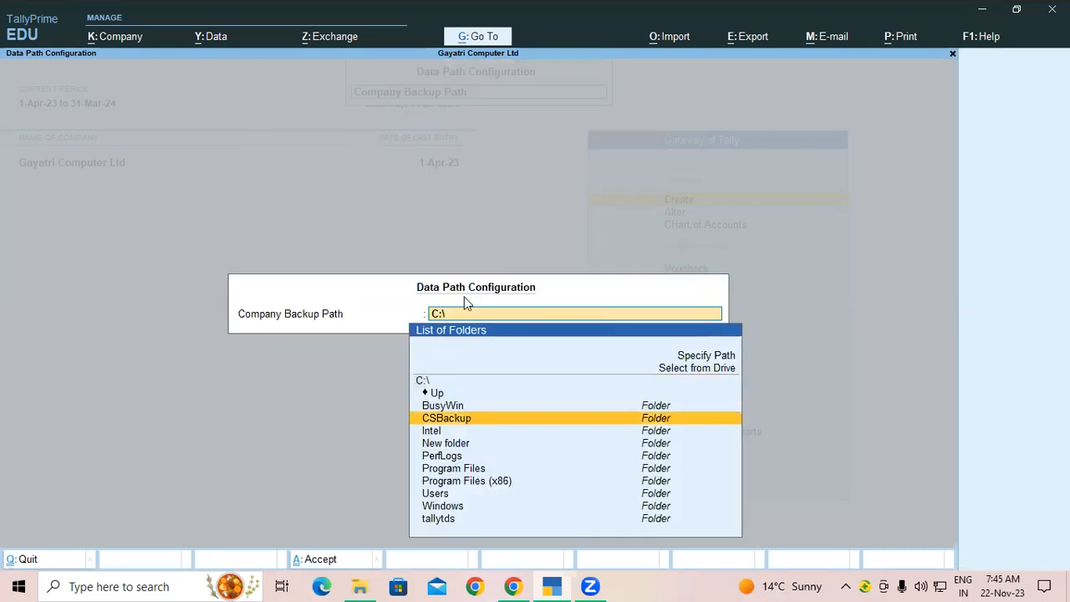
pyautogui.click(444, 395)
pyautogui.click(444, 423)
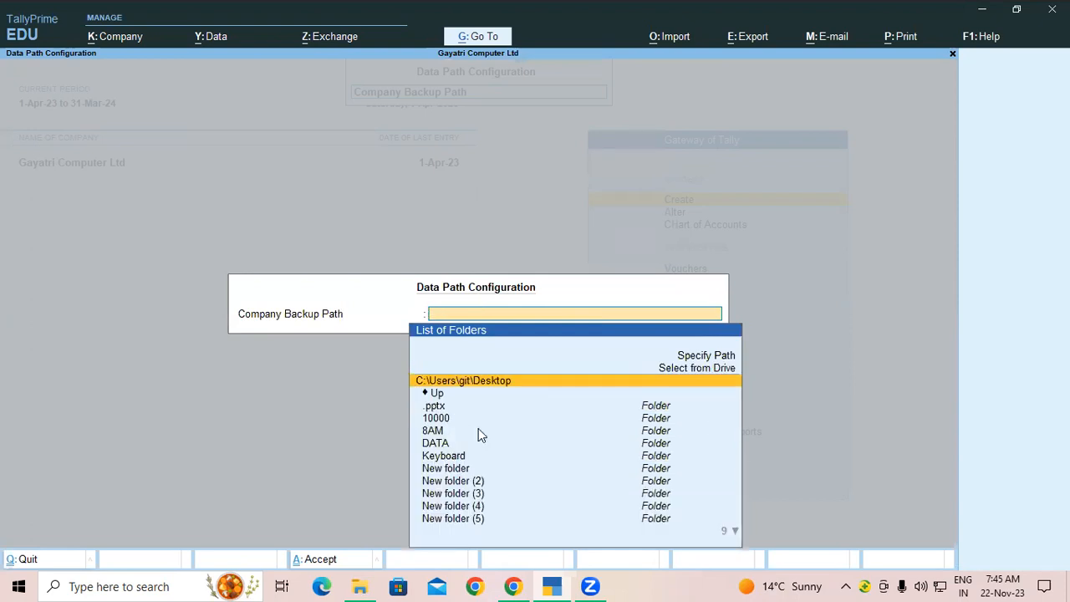
pyautogui.scroll(-5, 495, 407)
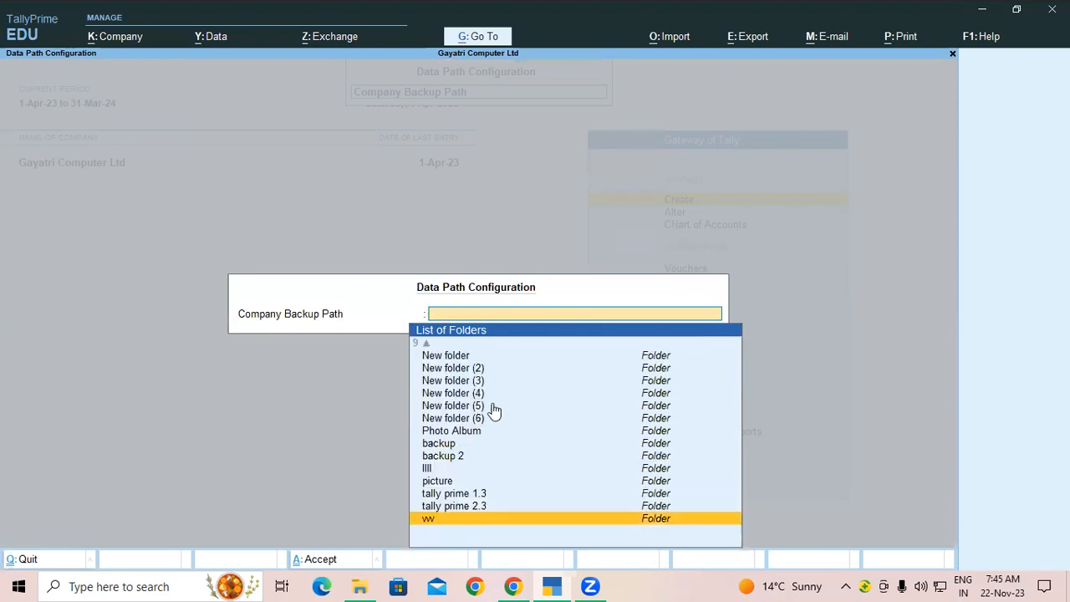
pyautogui.click(443, 457)
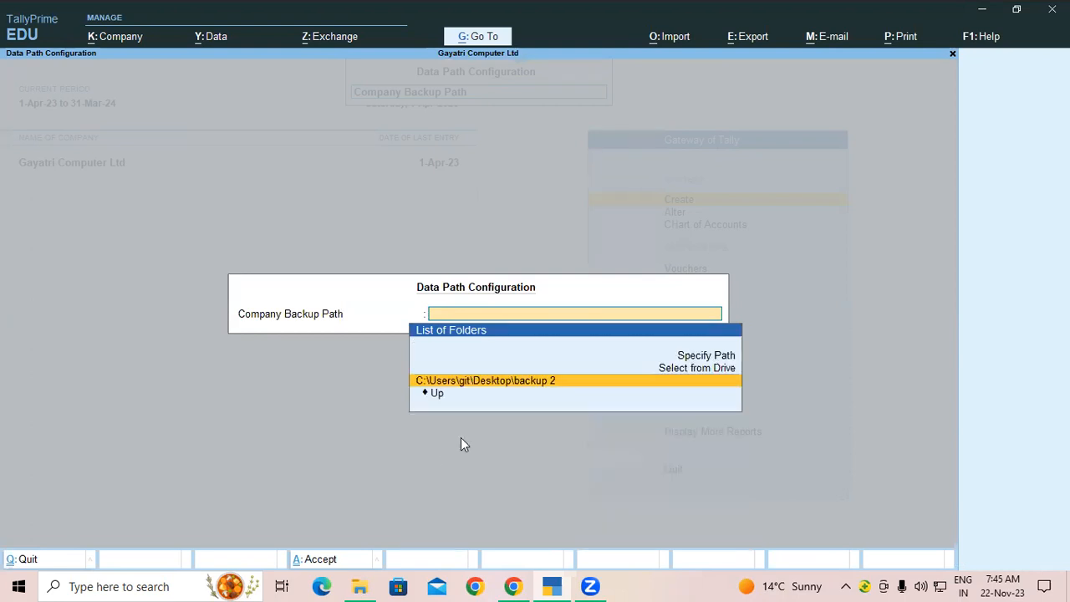
pyautogui.press('Return')
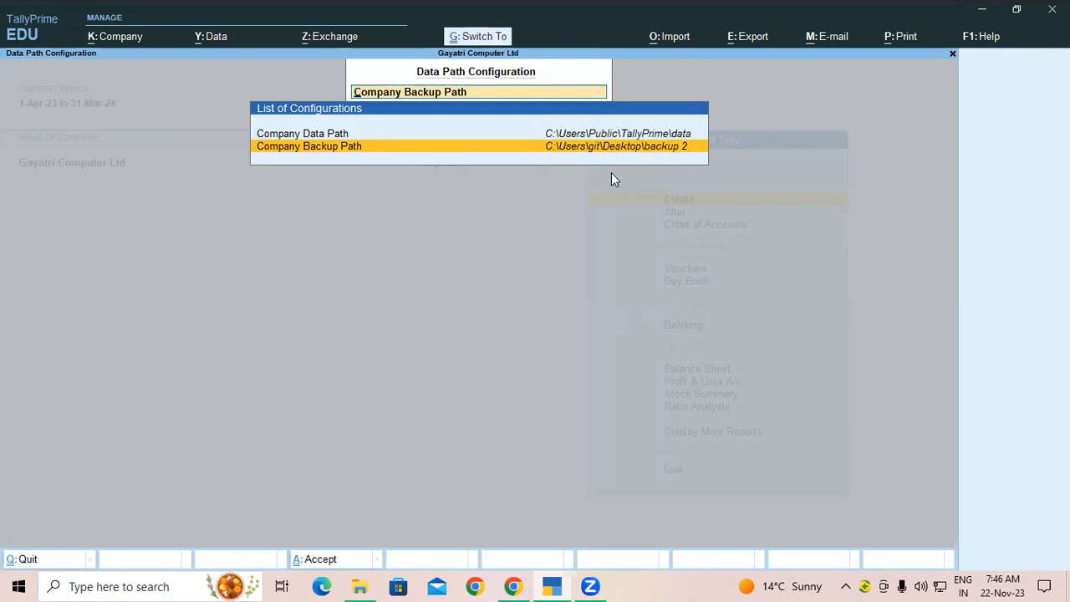
pyautogui.press('Escape')
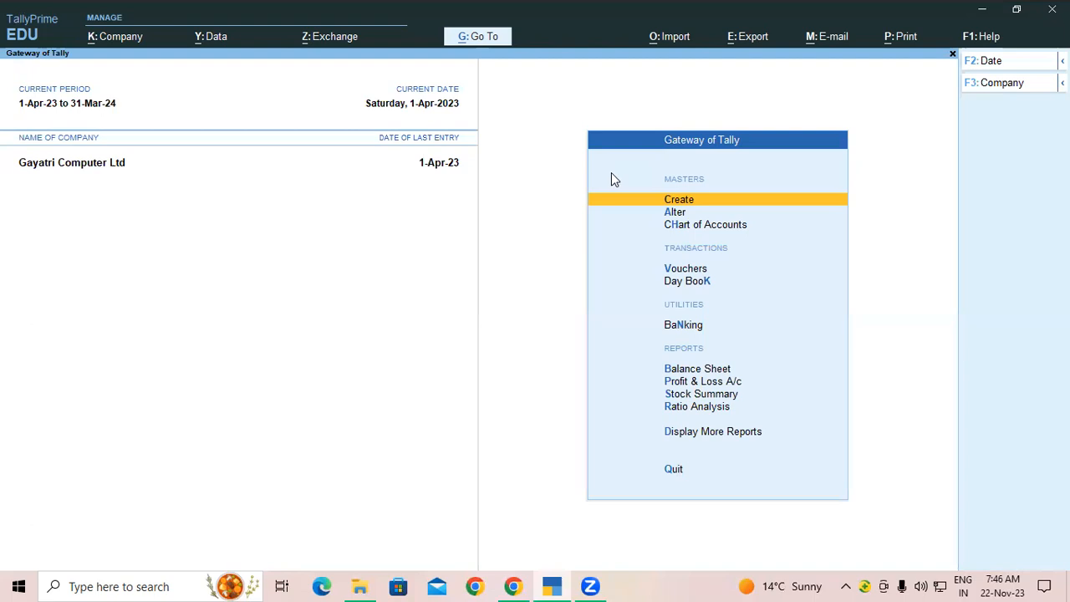
# Step: Back up Gayatri Computer Ltd from D:\Tally 7.2 and confirm the backup with End of List and Yes
pyautogui.click(212, 39)
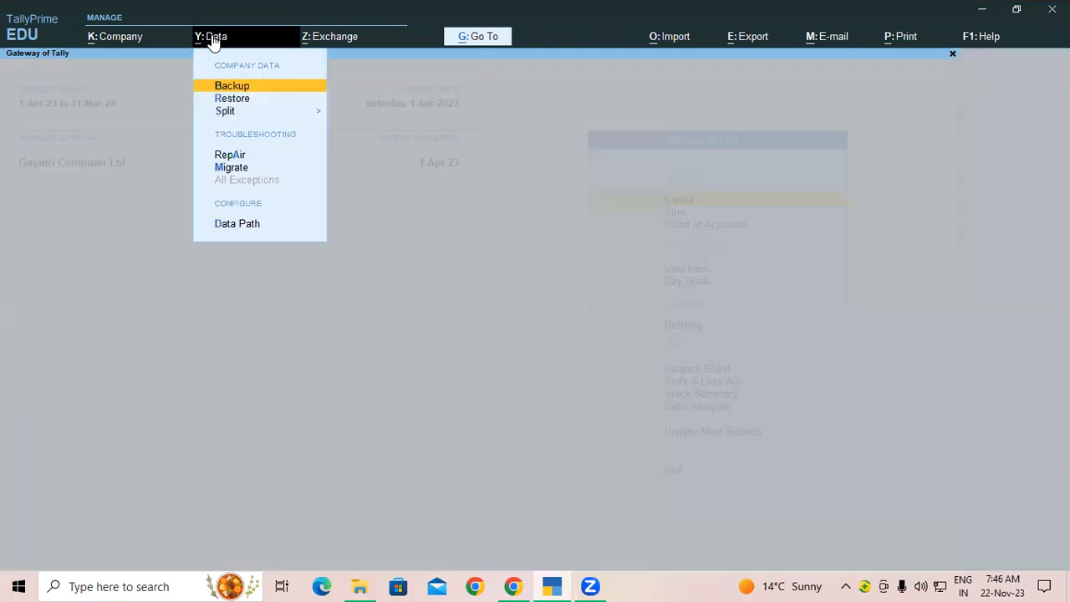
pyautogui.click(244, 85)
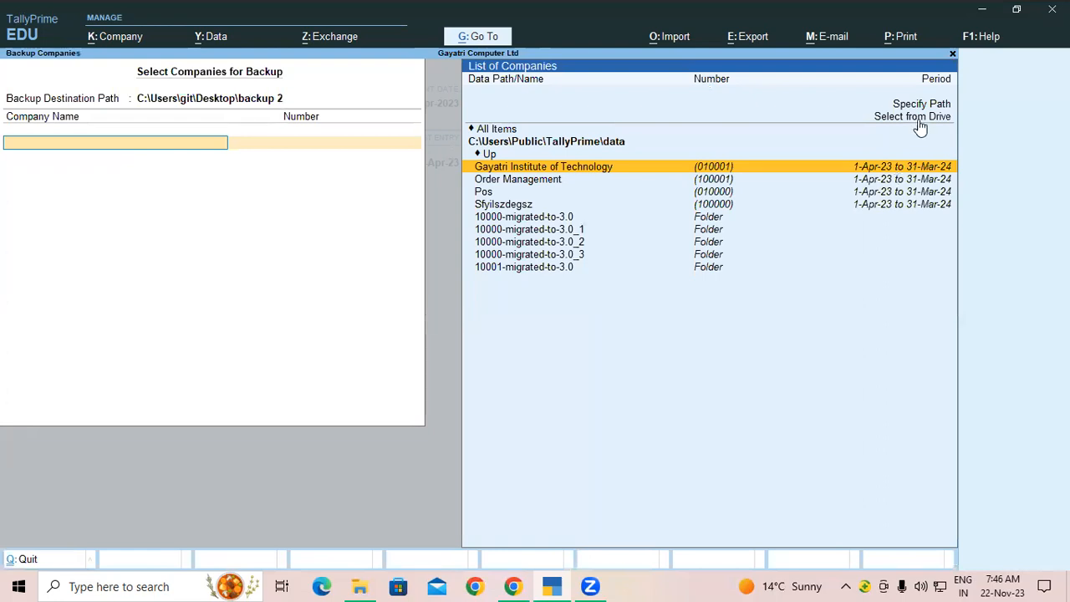
pyautogui.click(917, 124)
pyautogui.click(489, 155)
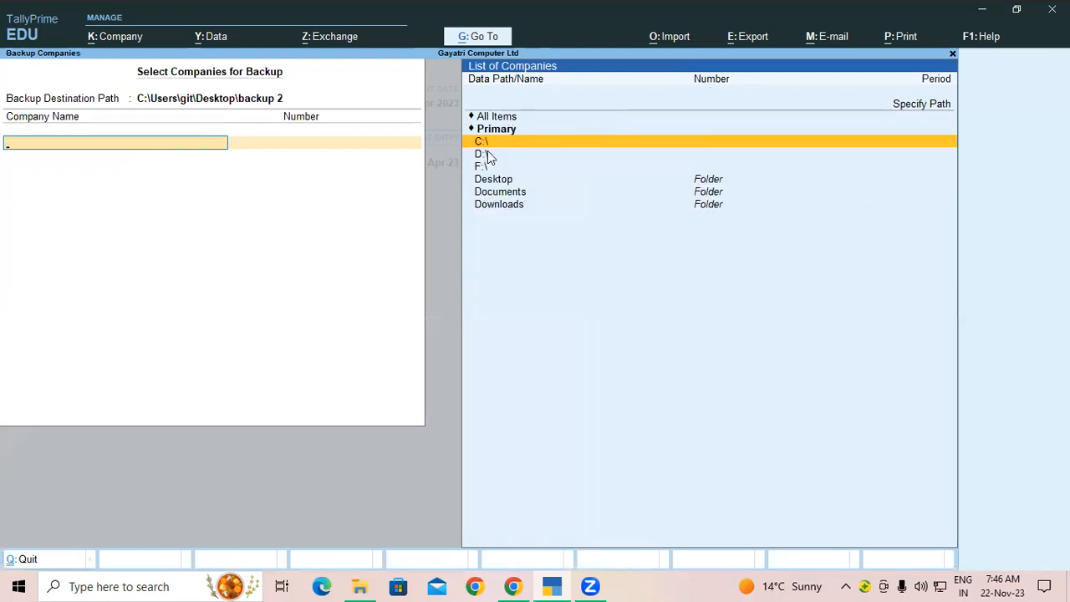
pyautogui.click(517, 417)
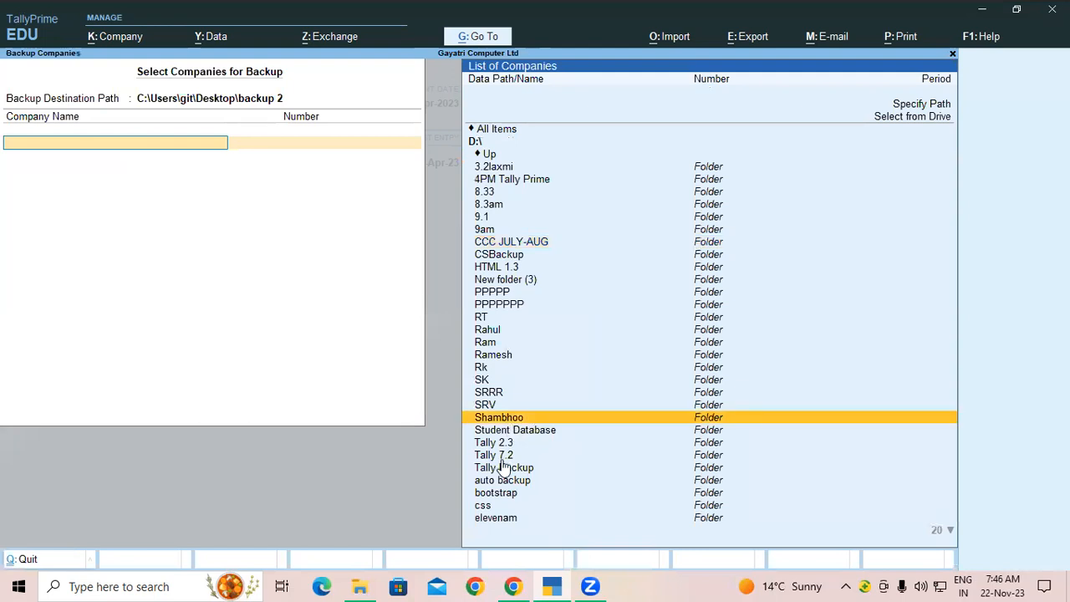
pyautogui.click(498, 457)
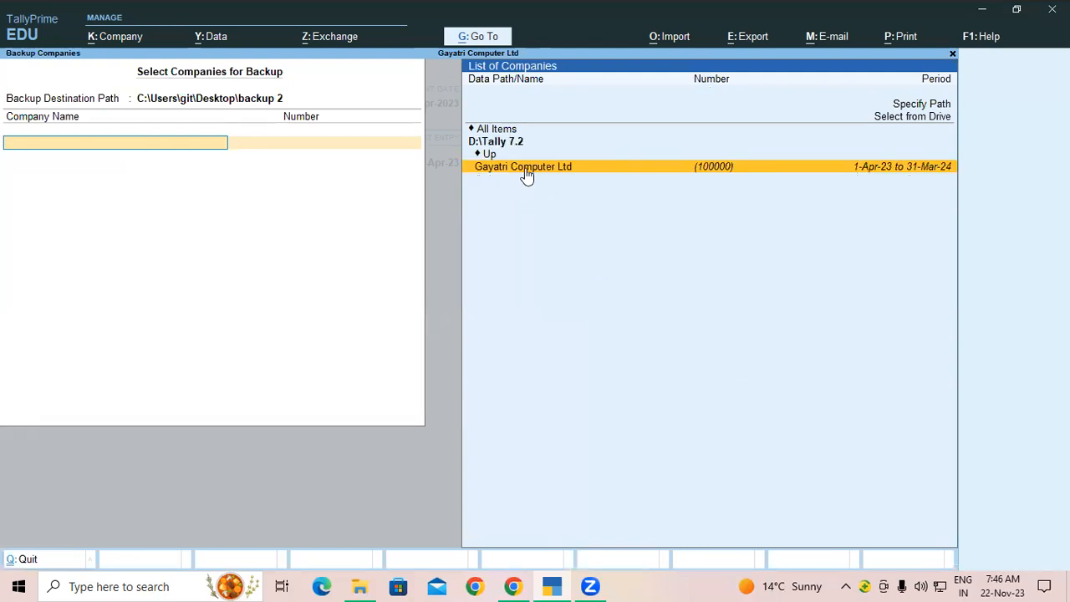
pyautogui.click(525, 169)
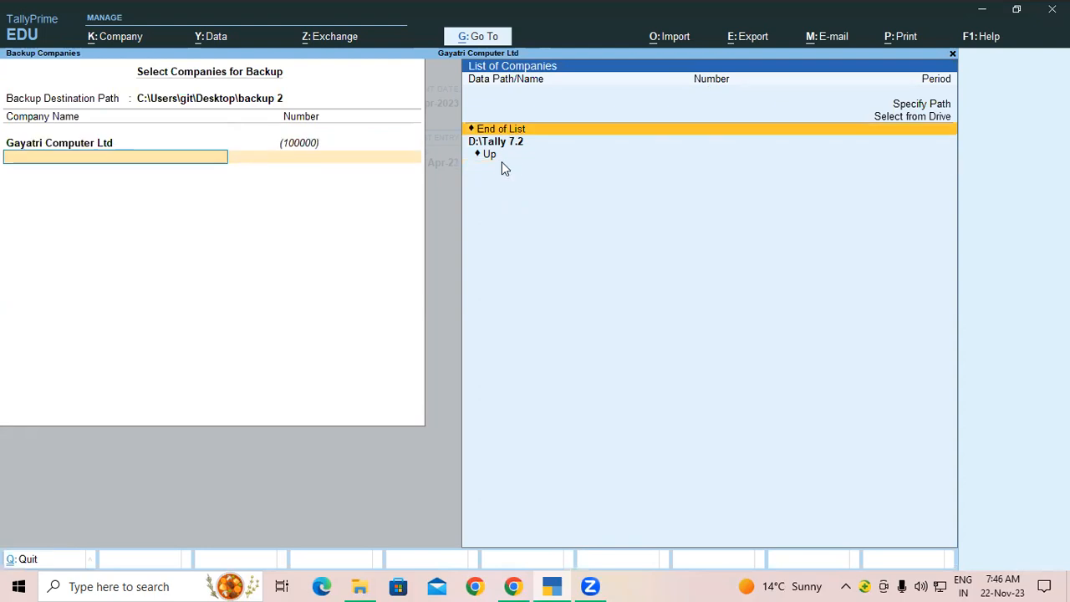
pyautogui.press('Return')
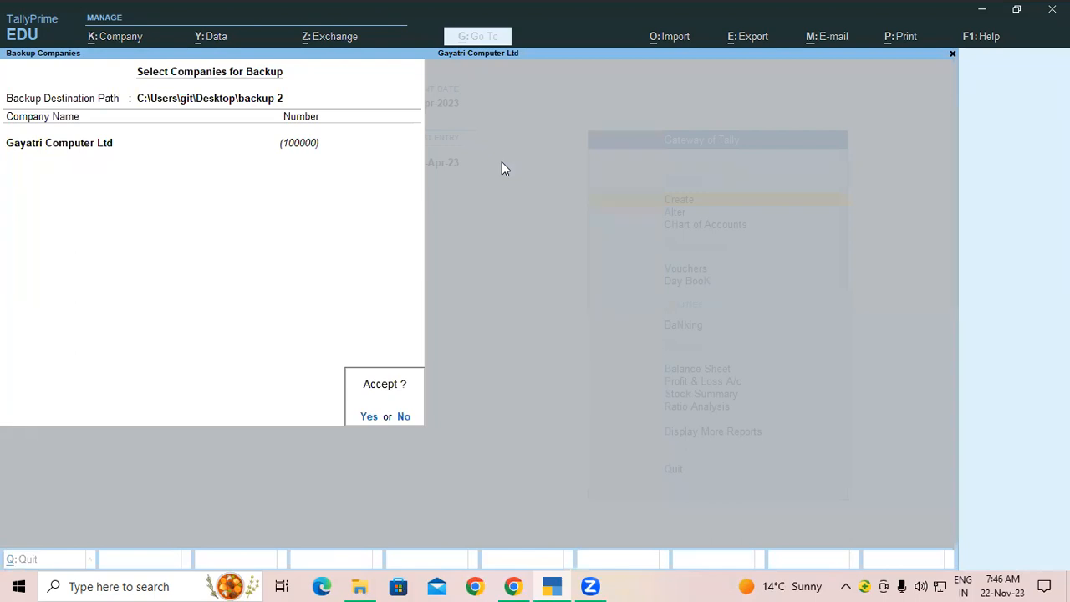
pyautogui.press('Return')
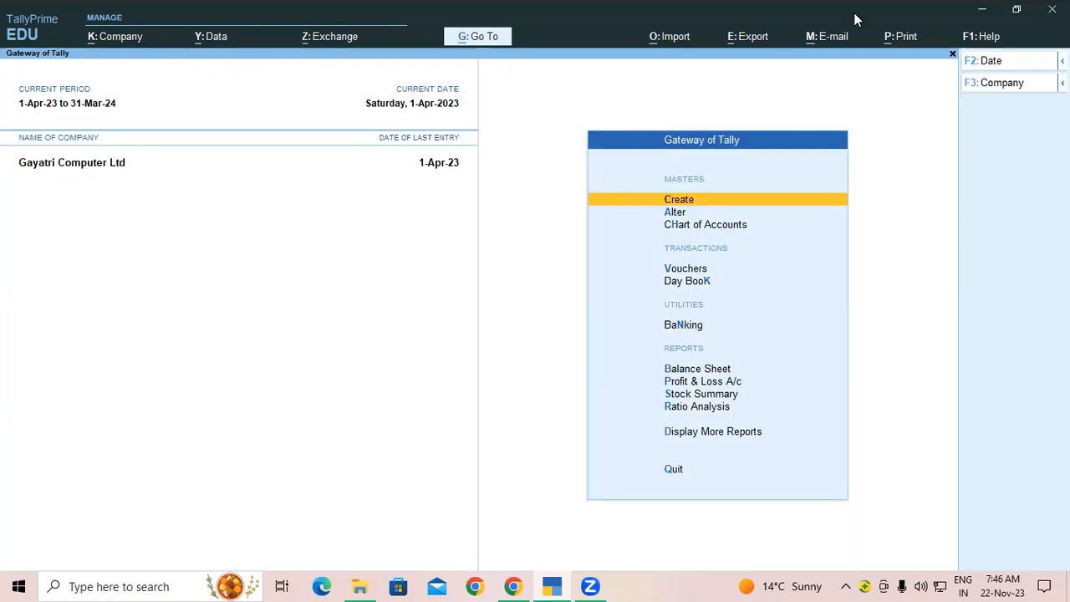
pyautogui.click(977, 15)
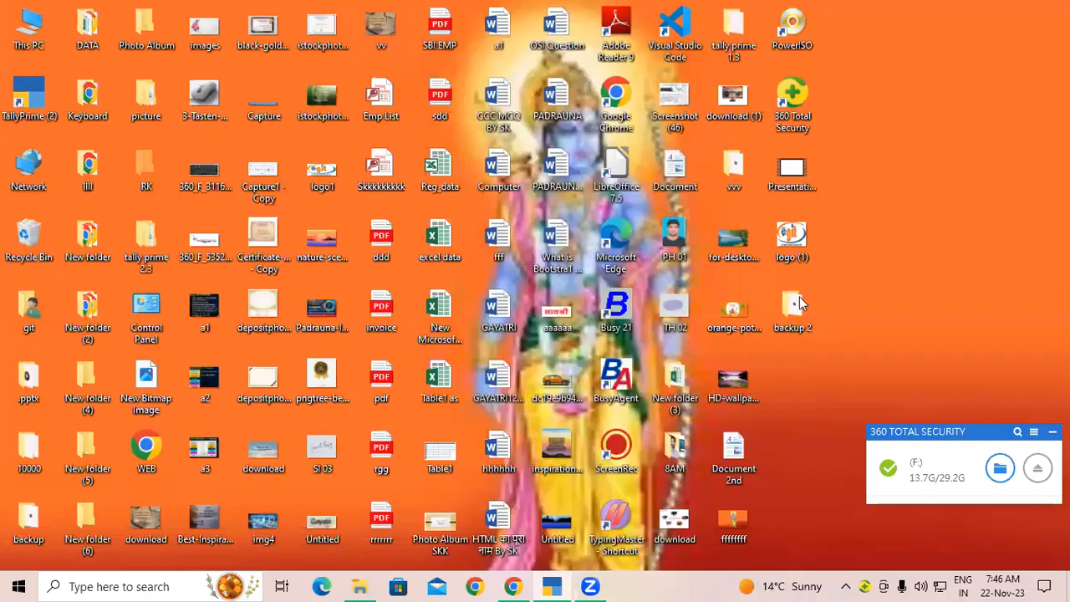
pyautogui.doubleClick(792, 311)
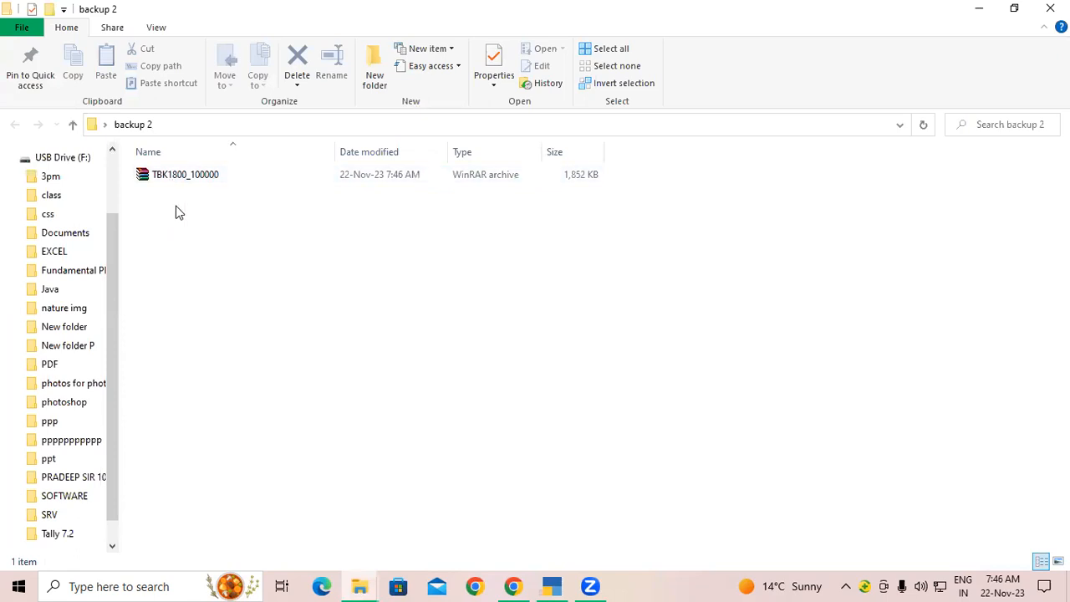
pyautogui.press('super+d')
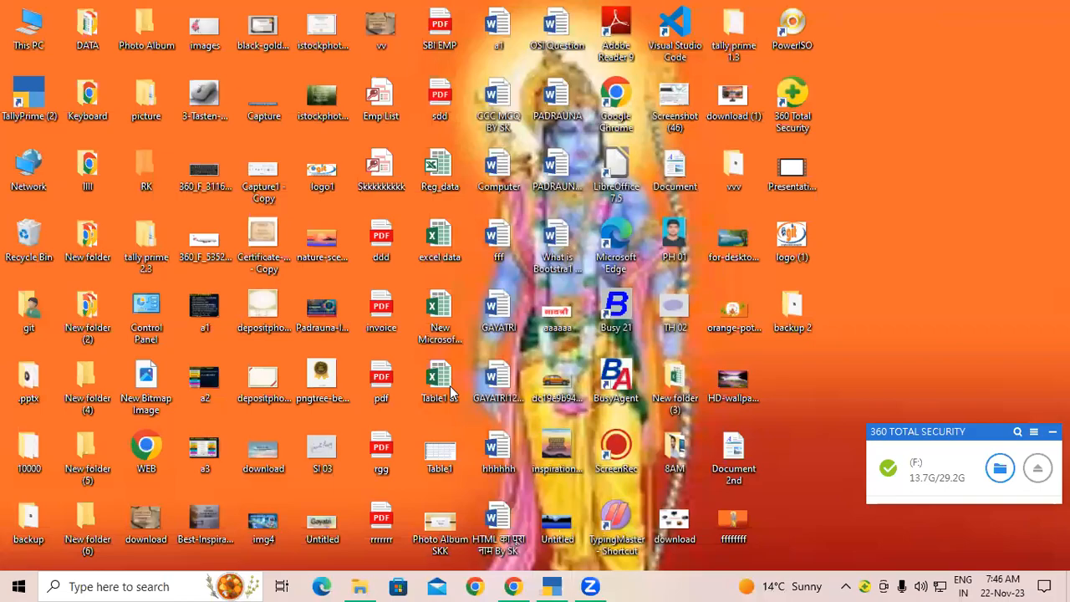
pyautogui.click(550, 586)
# Step: Open Gayatri Computer Ltd in Company Alter and delete it with Alt+D, confirming Yes
pyautogui.click(111, 38)
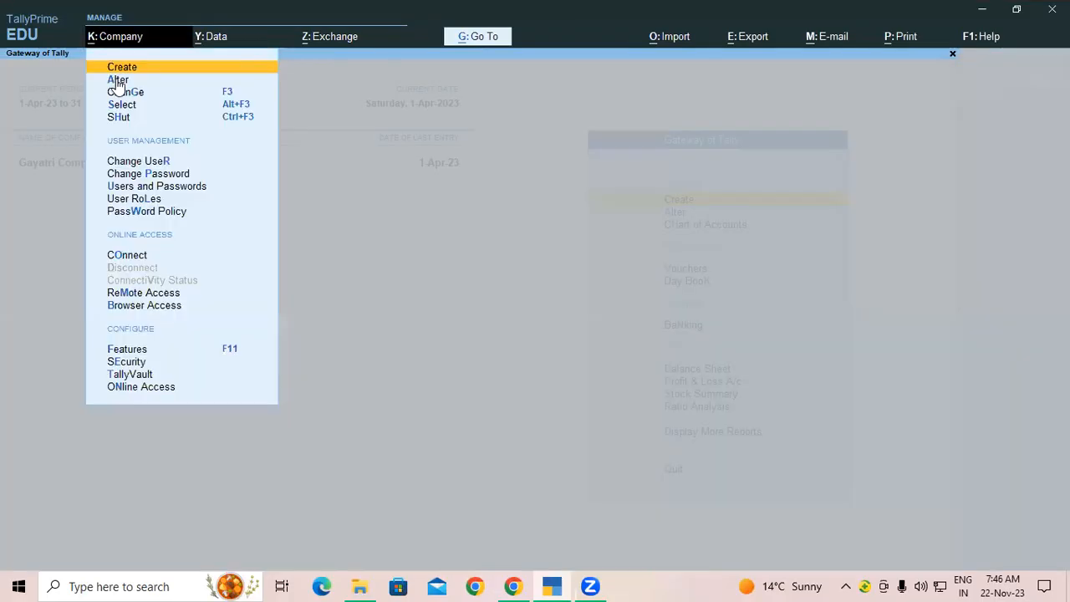
pyautogui.click(118, 80)
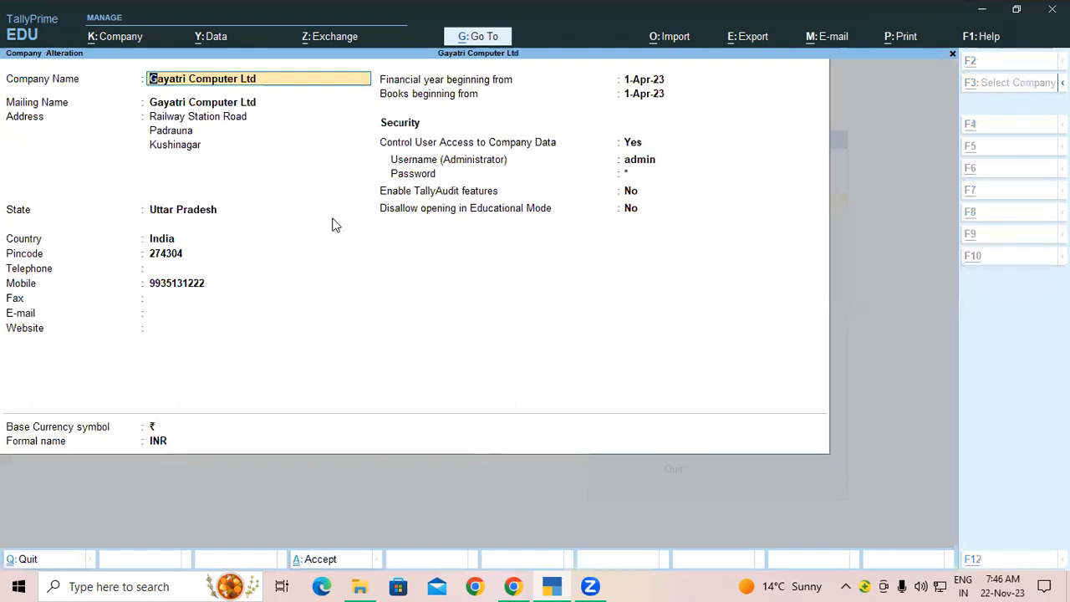
pyautogui.hotkey('alt', 'd')
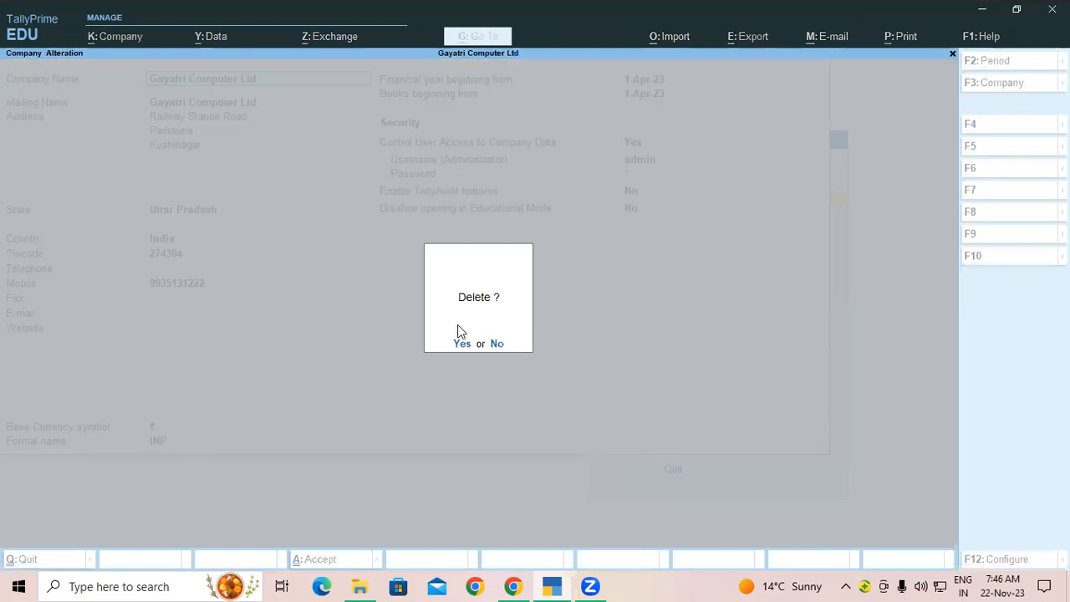
pyautogui.click(461, 348)
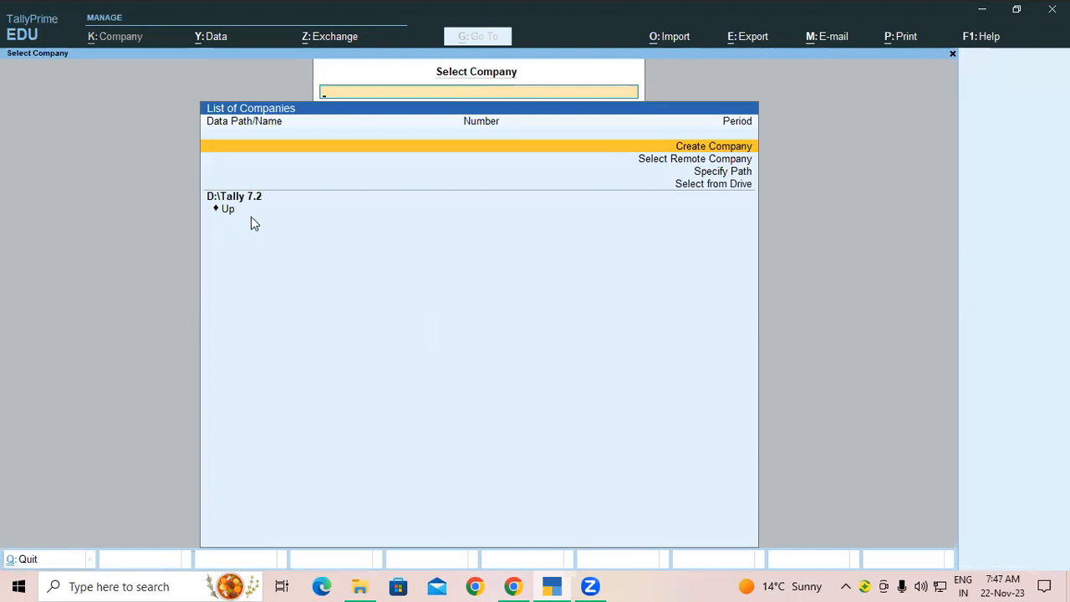
# Step: Set the Company Data Path to D:\Tally 7.2 and accept the data path configuration
pyautogui.click(206, 40)
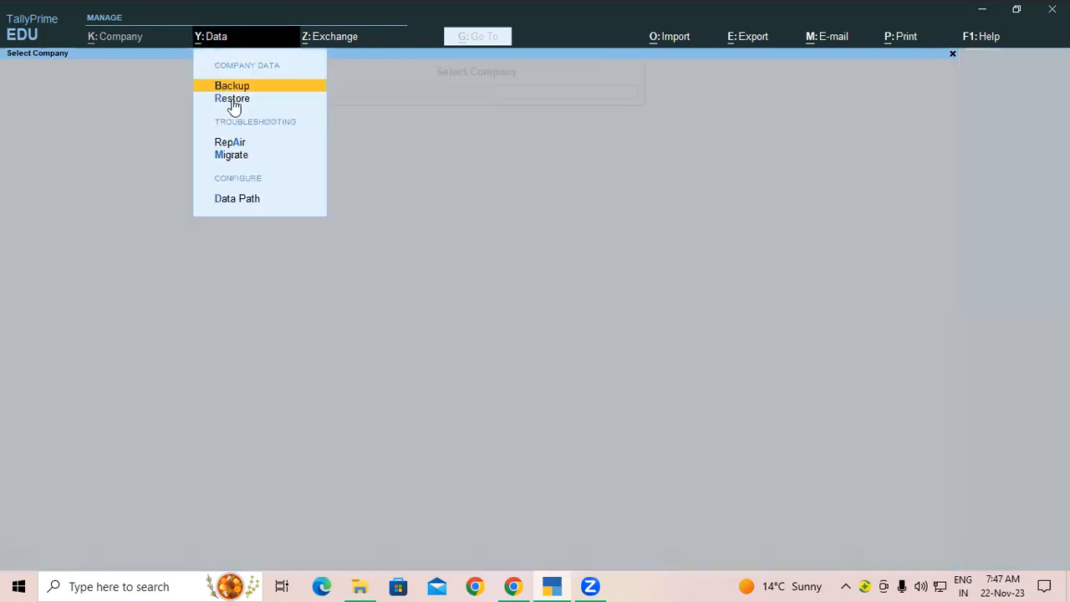
pyautogui.click(249, 201)
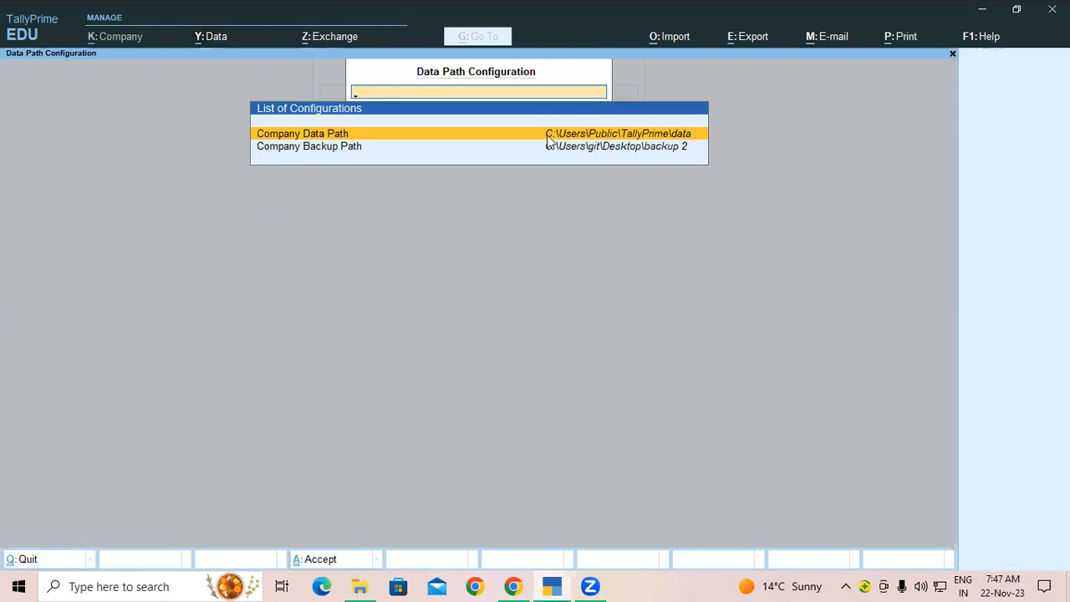
pyautogui.press('Return')
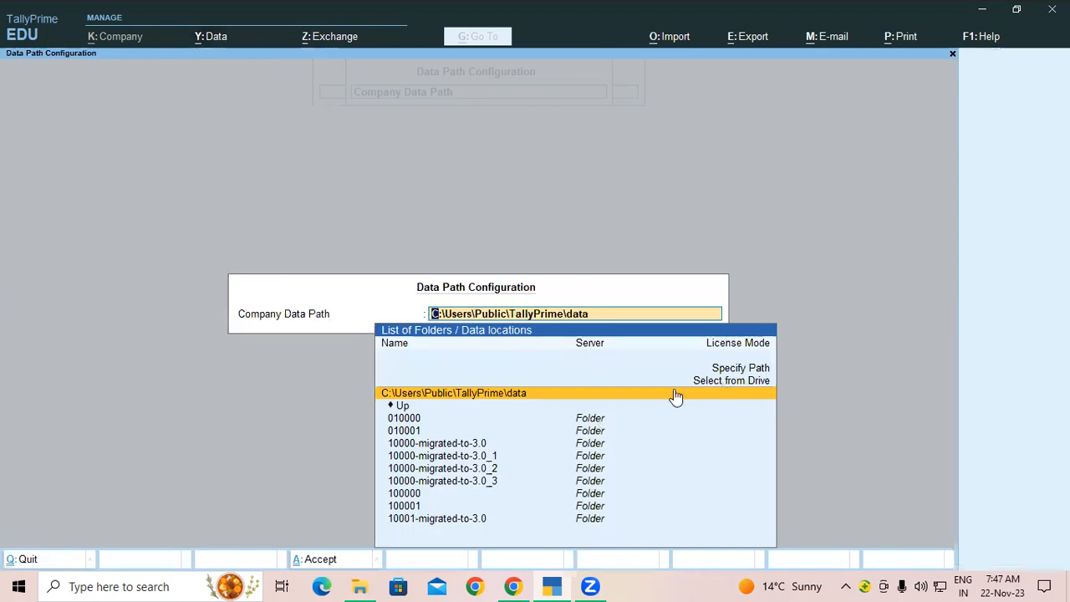
pyautogui.click(396, 406)
pyautogui.click(404, 407)
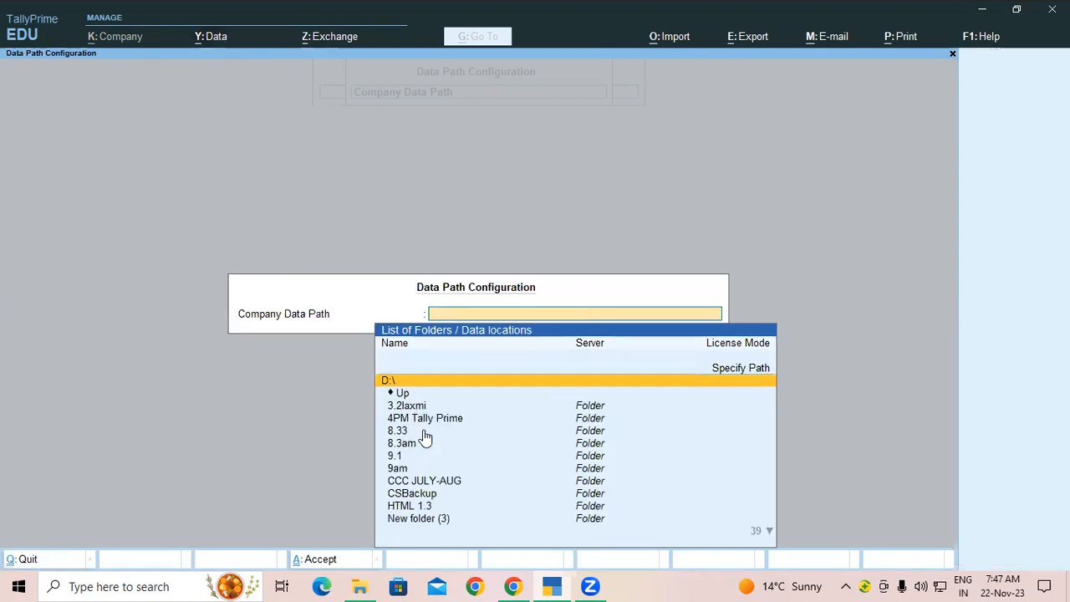
pyautogui.scroll(-7, 425, 437)
pyautogui.scroll(-3, 422, 456)
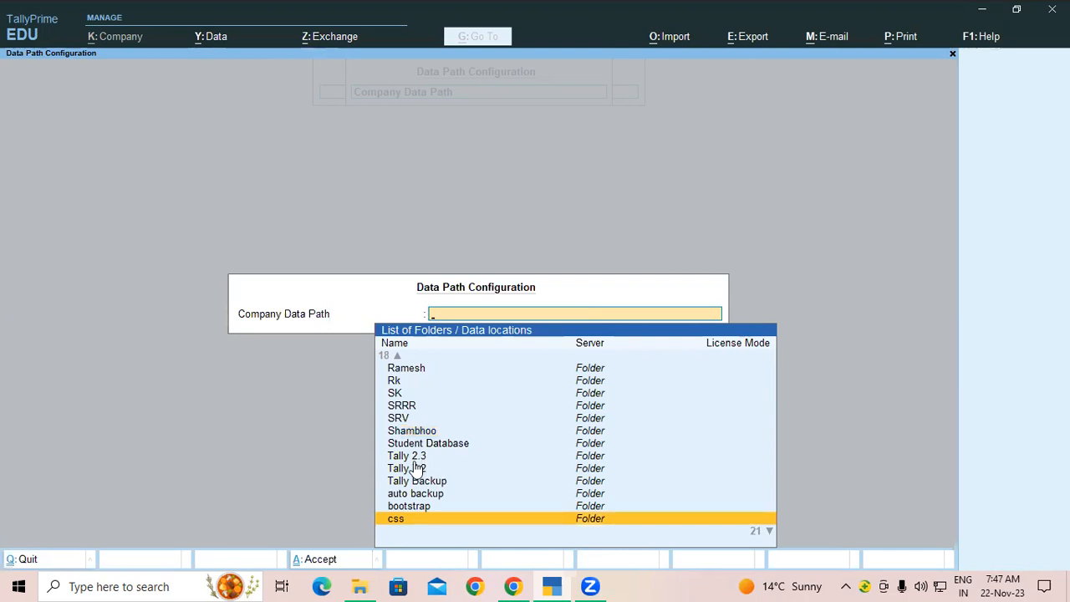
pyautogui.click(408, 468)
pyautogui.click(448, 382)
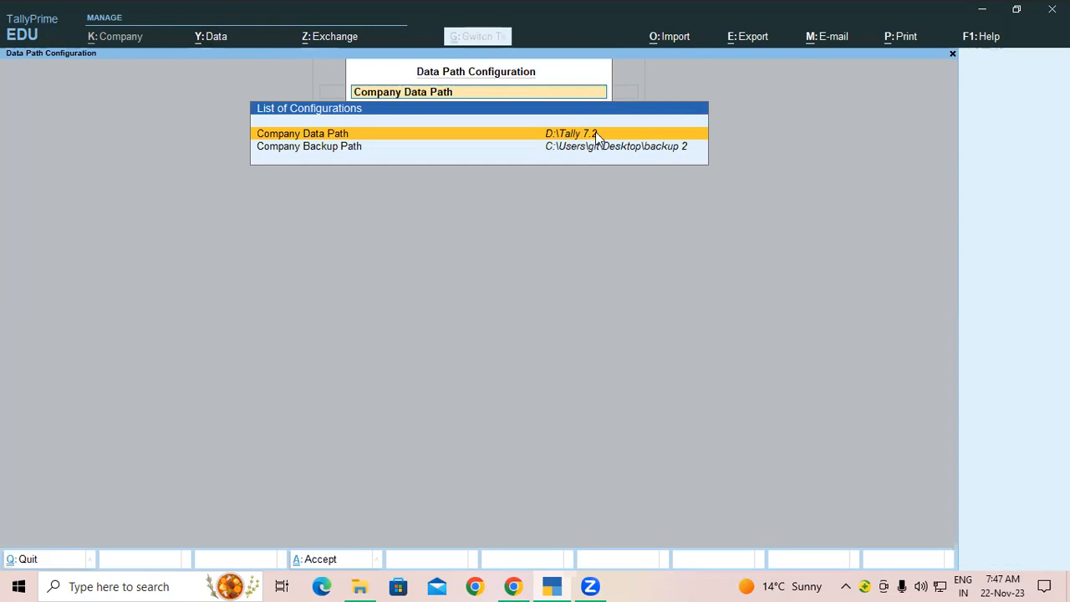
pyautogui.hotkey('ctrl', 'a')
pyautogui.press('Escape')
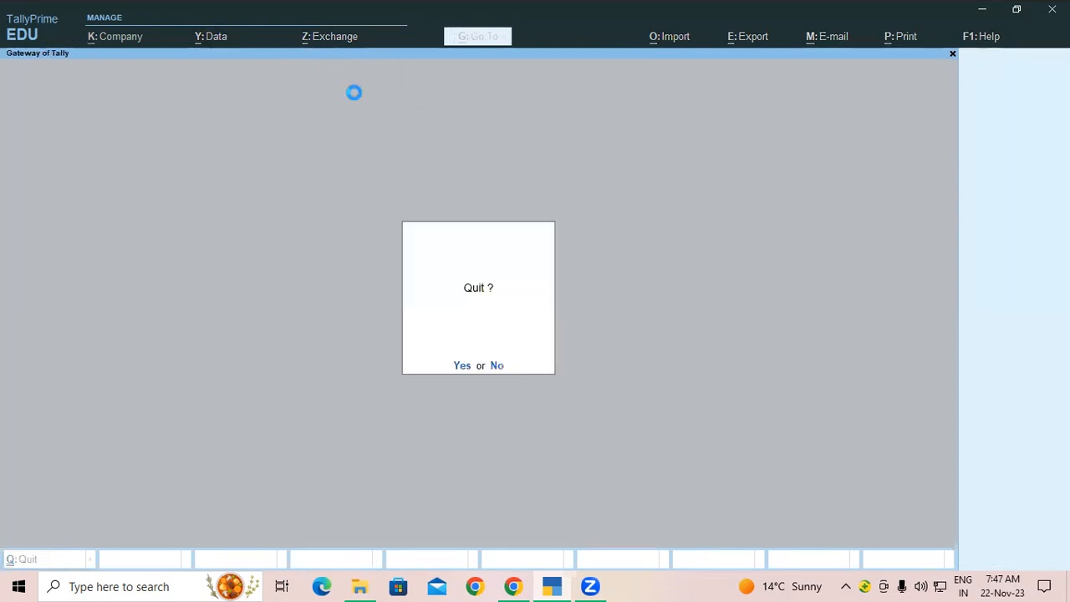
# Step: Restore Gayatri Computer Ltd from Desktop\backup 2 through Data > Restore and accept with Yes
pyautogui.click(215, 41)
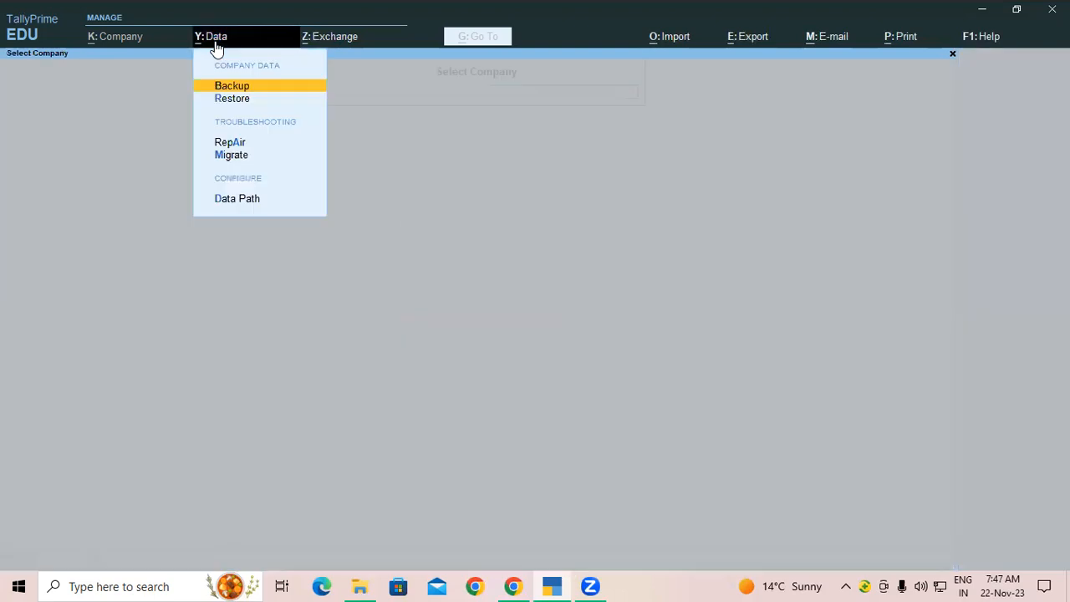
pyautogui.click(229, 99)
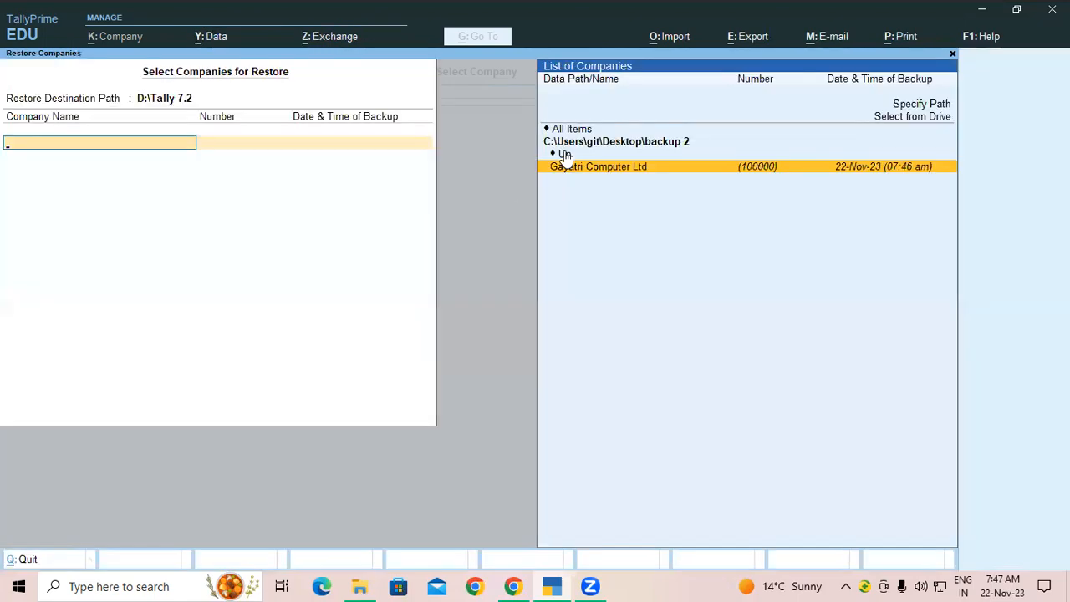
pyautogui.click(918, 122)
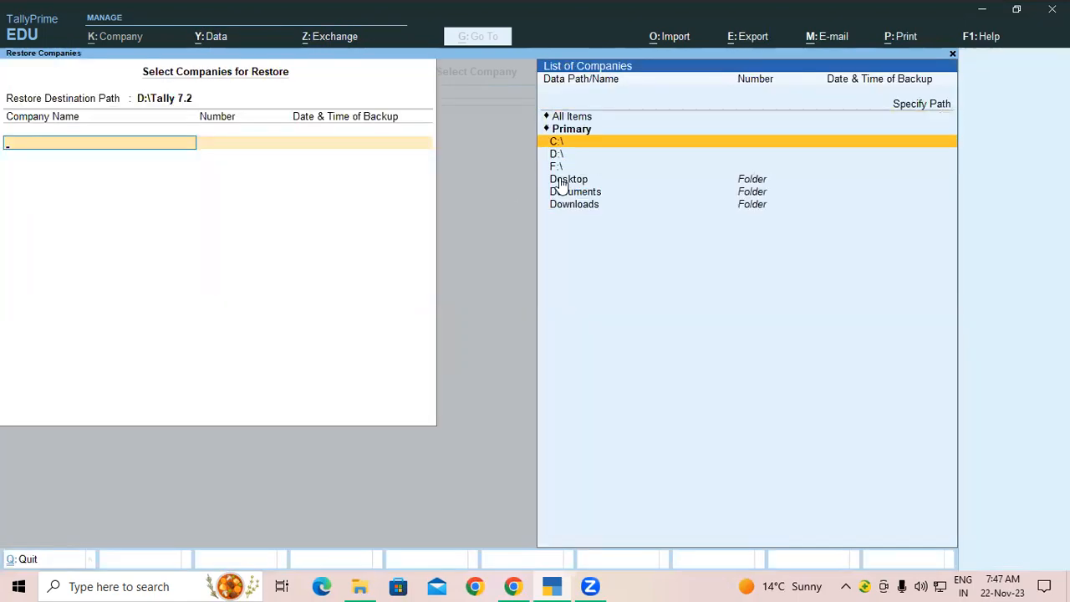
pyautogui.doubleClick(562, 184)
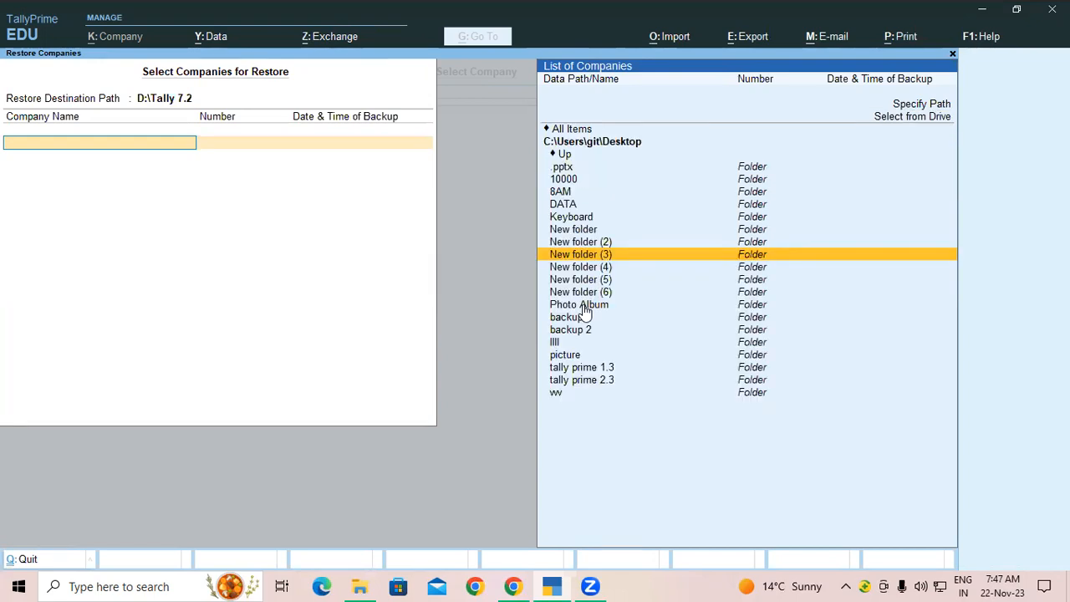
pyautogui.doubleClick(583, 331)
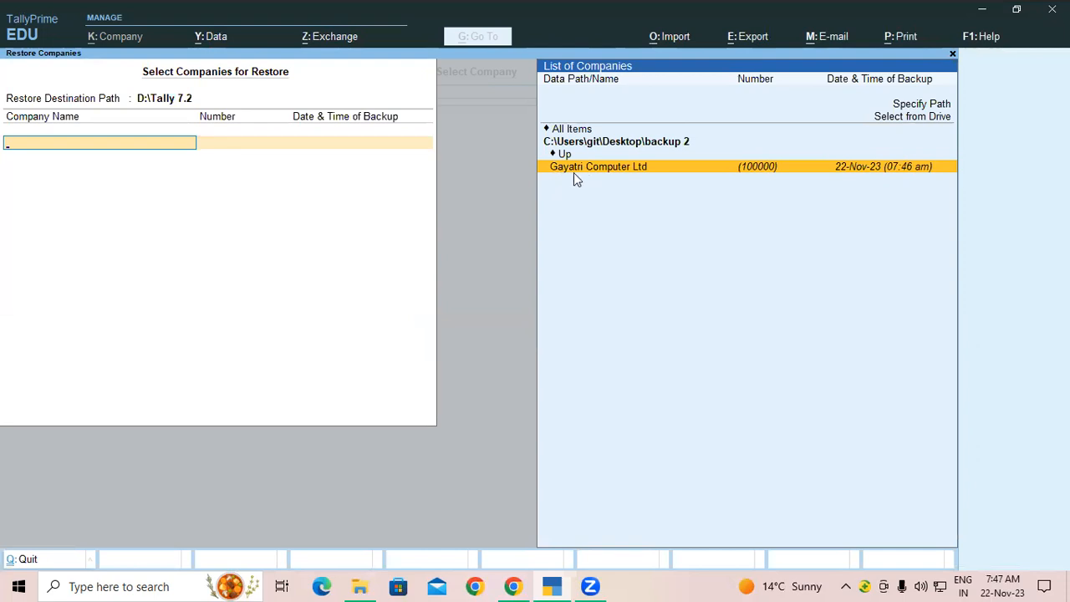
pyautogui.click(616, 166)
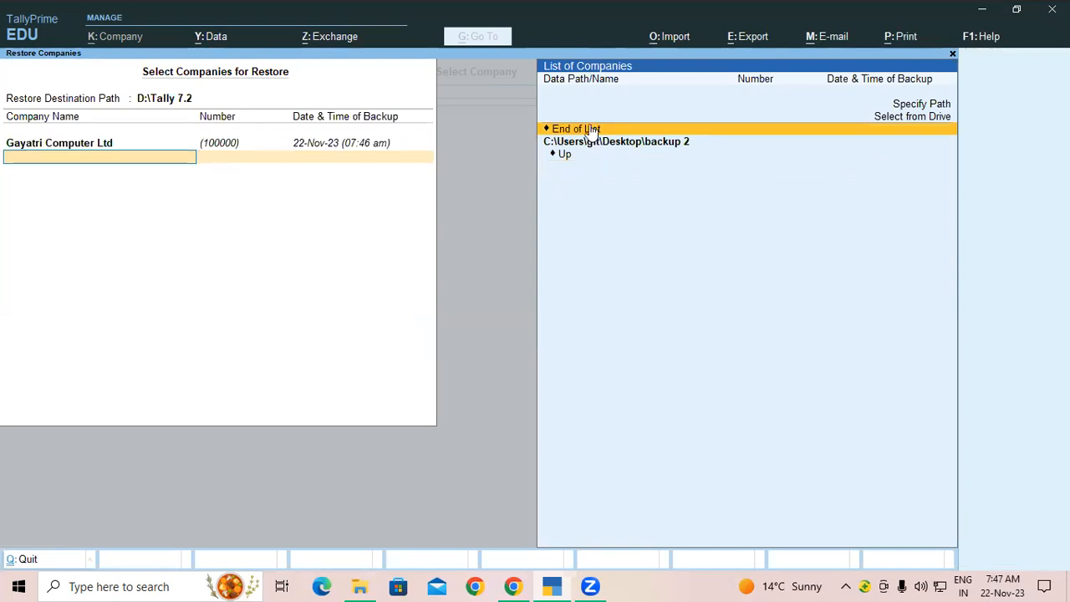
pyautogui.click(585, 130)
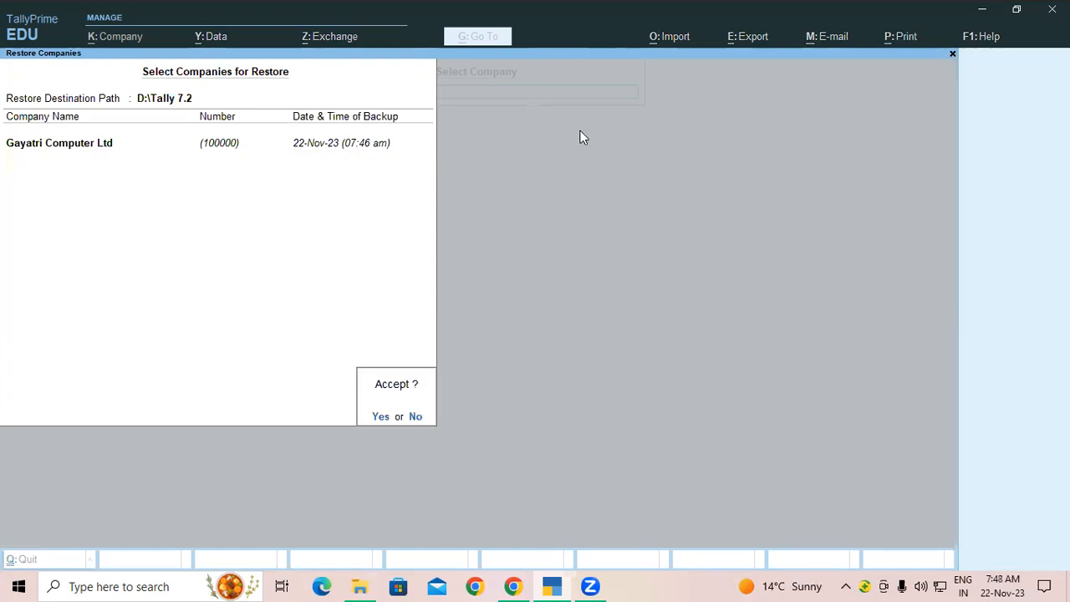
pyautogui.click(382, 417)
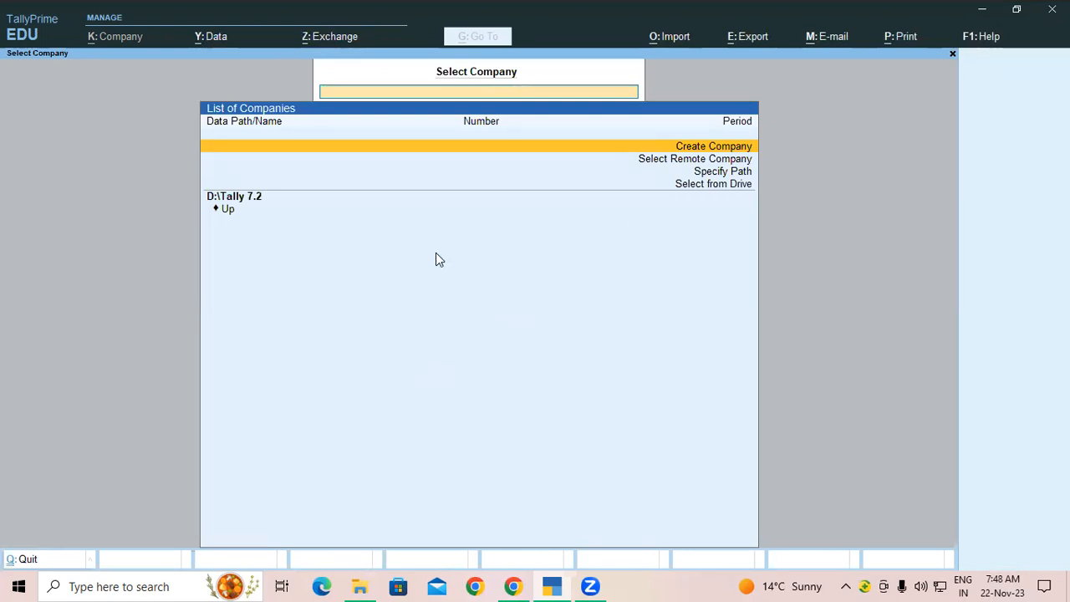
# Step: Load the Sfyilszdegsz company from C:\Users\Public\TallyPrime\data
pyautogui.click(723, 192)
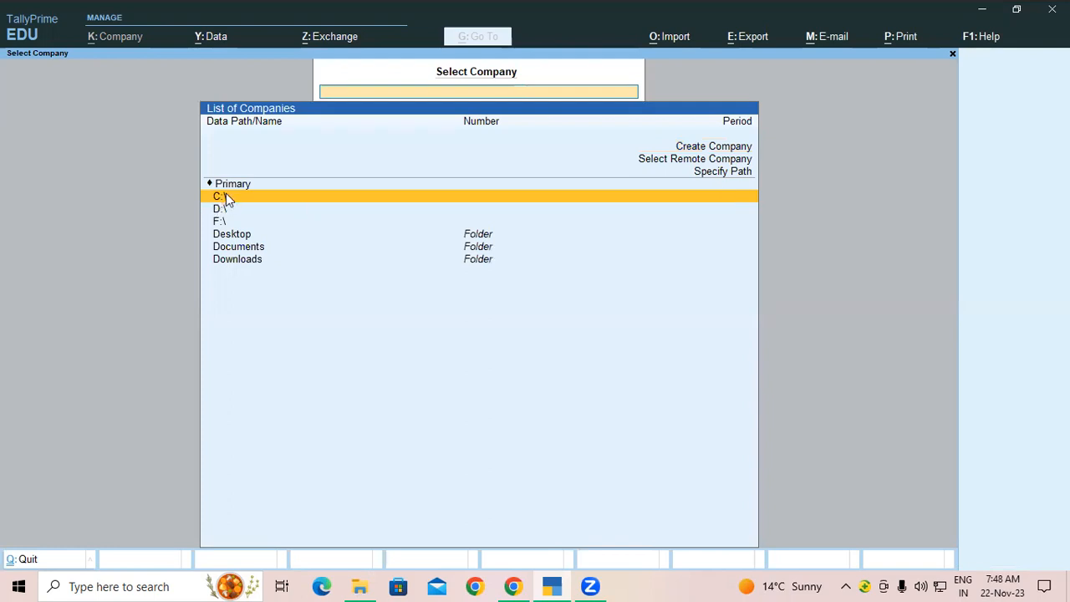
pyautogui.press('Return')
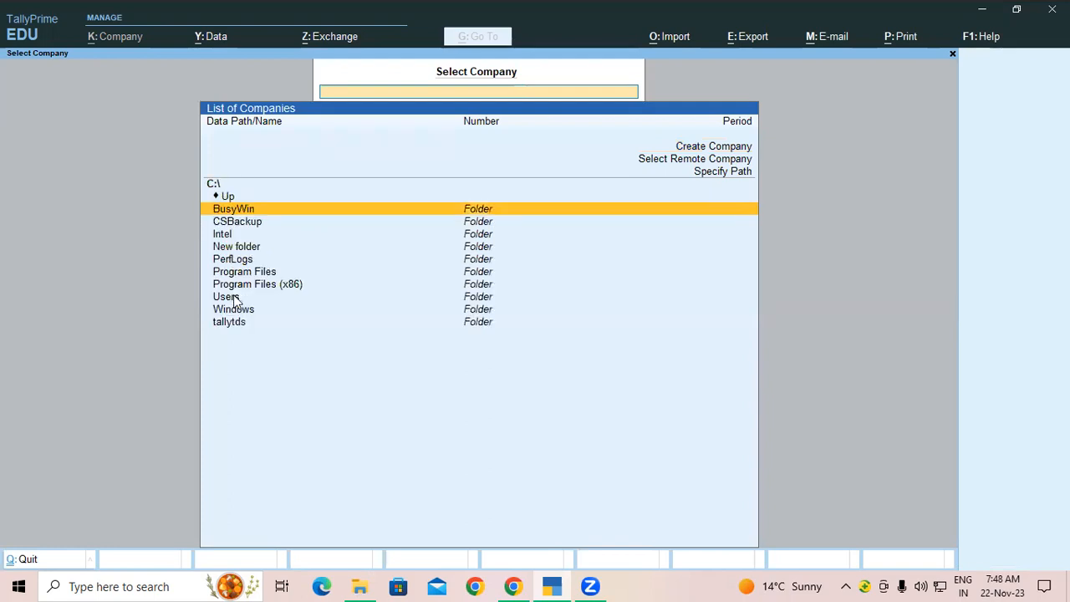
pyautogui.click(229, 297)
pyautogui.click(239, 212)
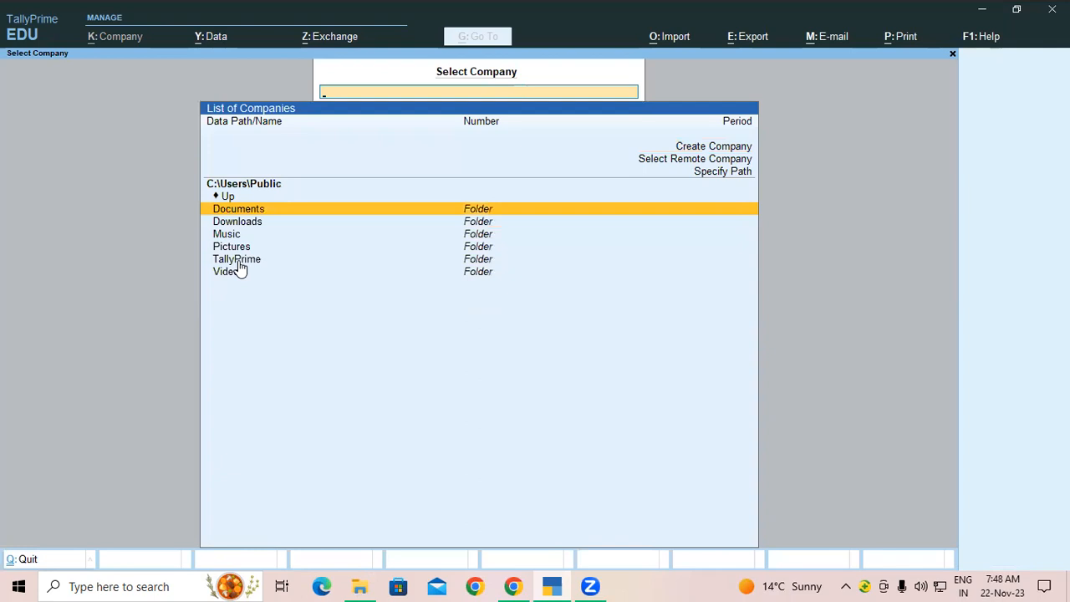
pyautogui.click(239, 261)
pyautogui.click(239, 211)
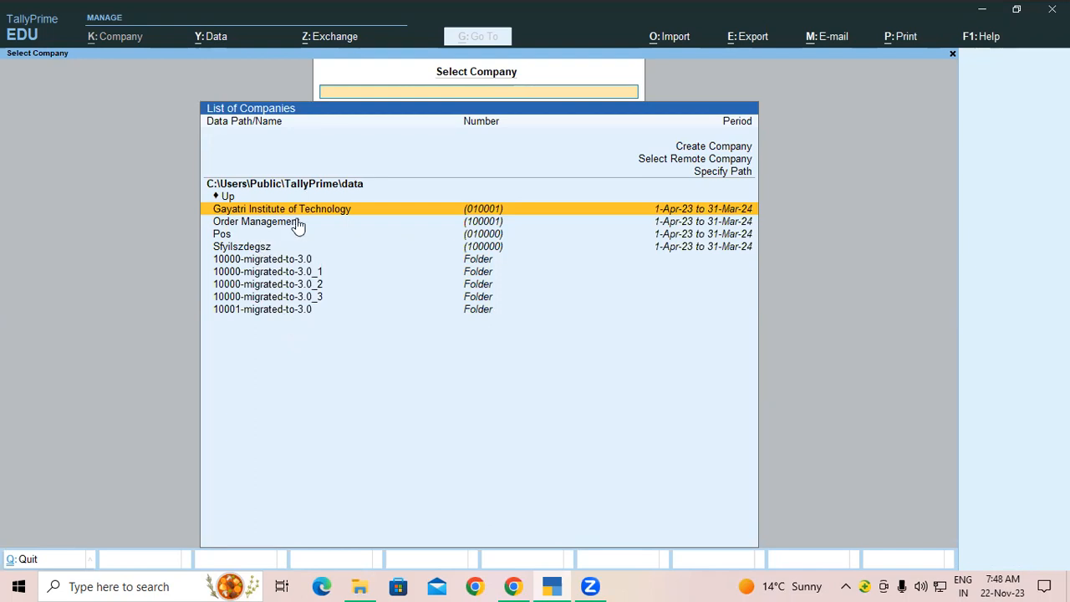
pyautogui.click(447, 248)
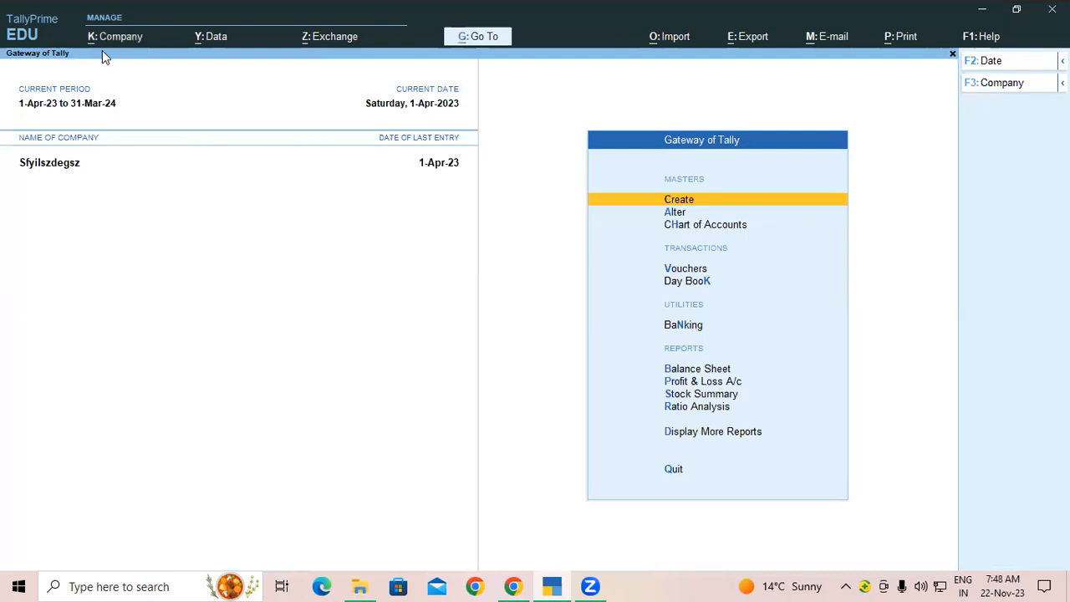
# Step: Delete Sfyilszdegsz via Company Alter and Alt+D, confirming Yes twice
pyautogui.click(110, 38)
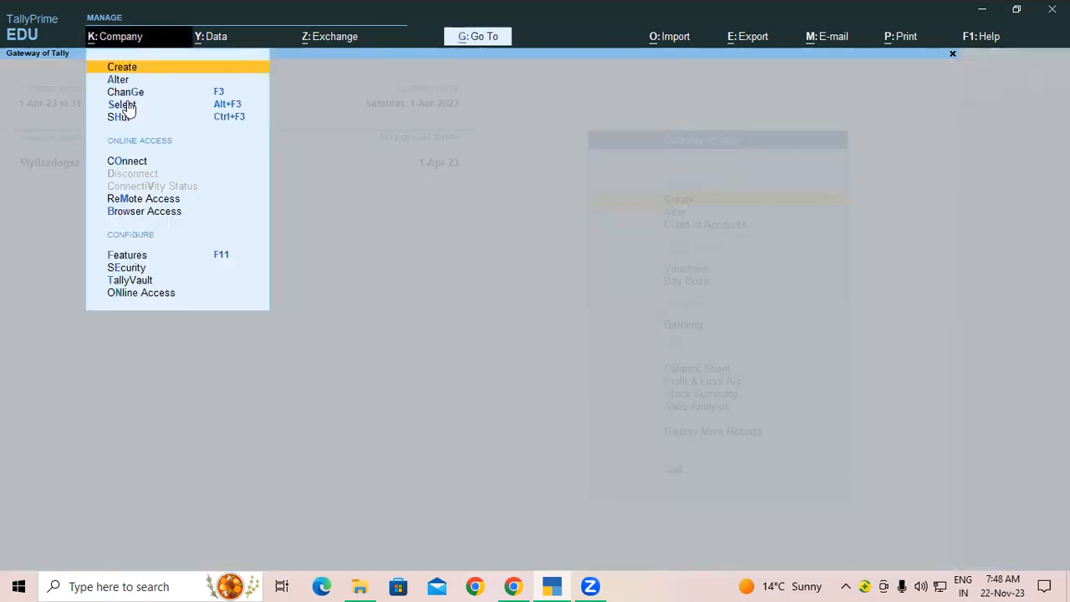
pyautogui.click(125, 81)
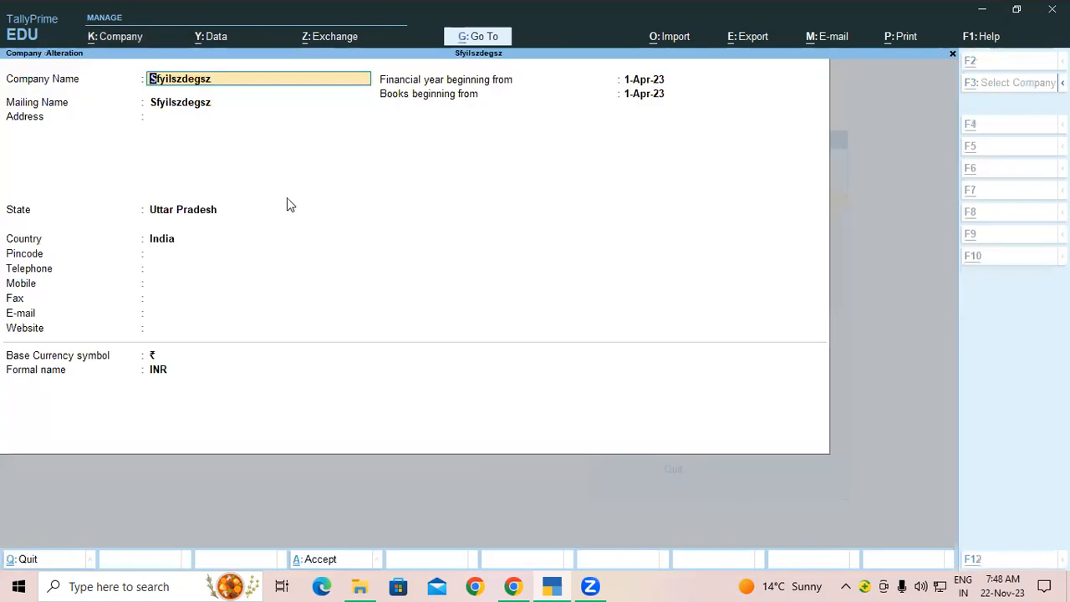
pyautogui.hotkey('alt', 'd')
pyautogui.click(458, 344)
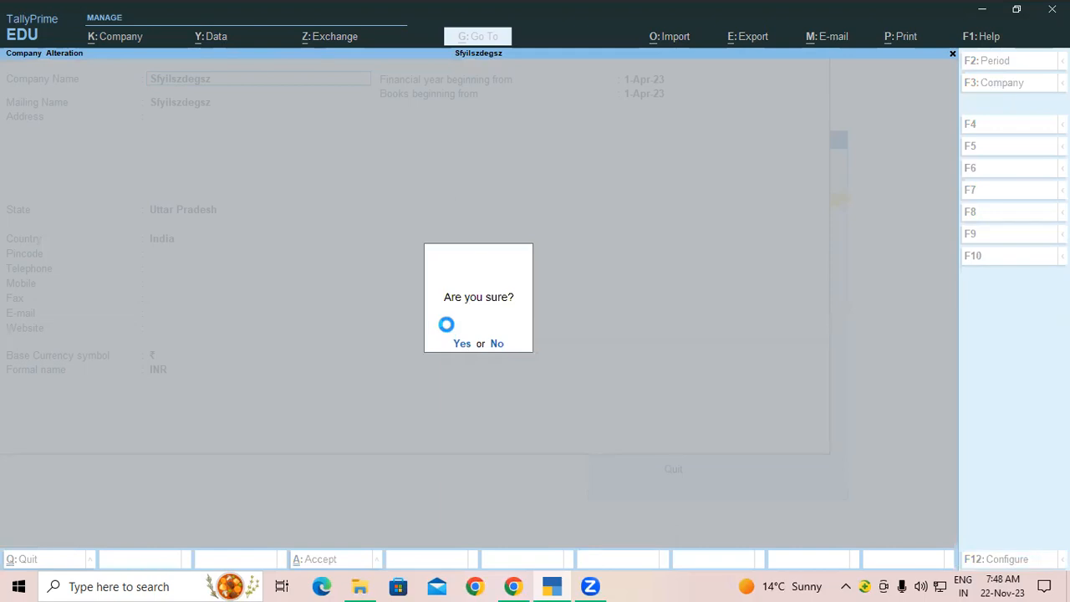
pyautogui.press('y')
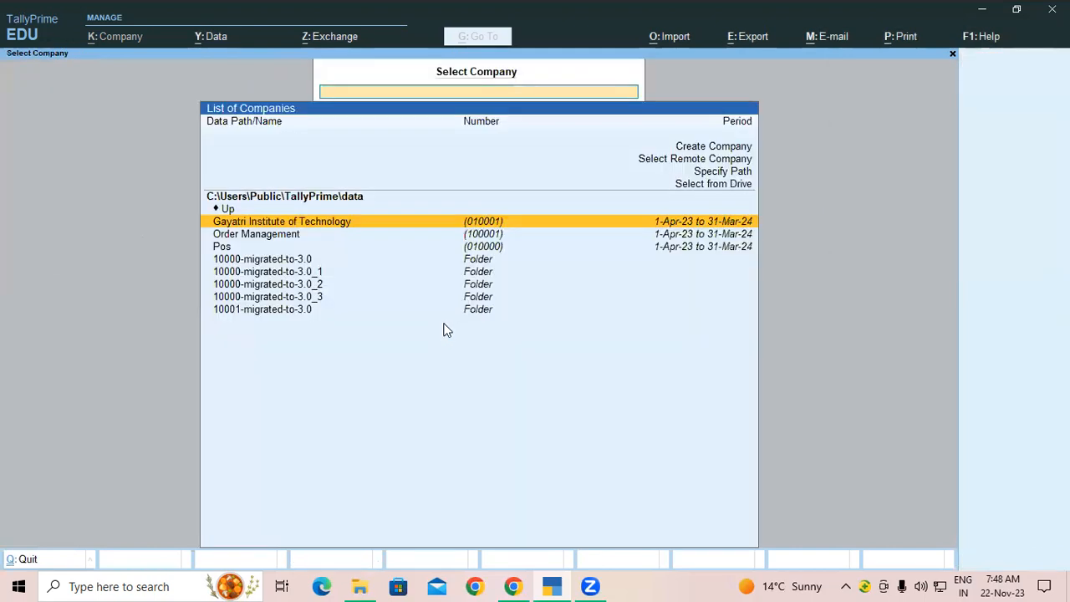
pyautogui.press('Escape')
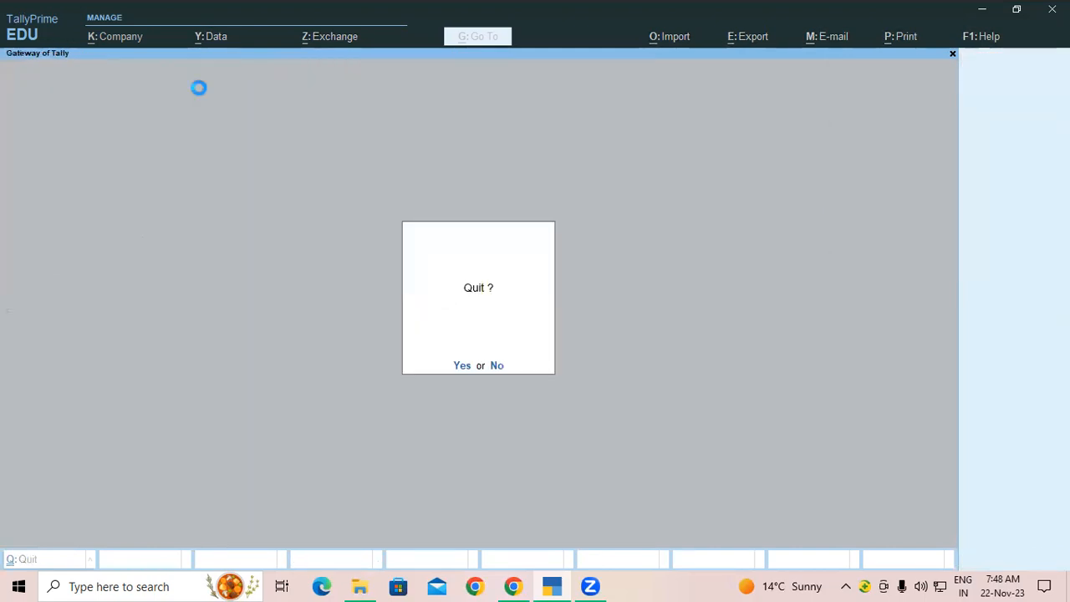
# Step: Restore Gayatri Computer Ltd again via Data > Restore, selecting it and accepting the restore
pyautogui.click(215, 39)
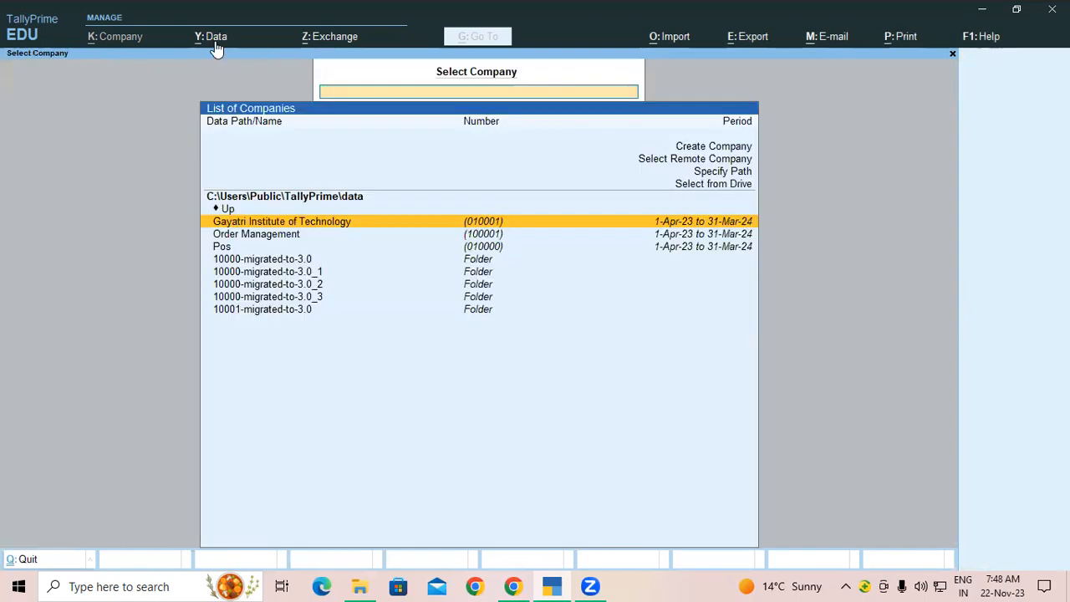
pyautogui.click(214, 41)
pyautogui.click(237, 99)
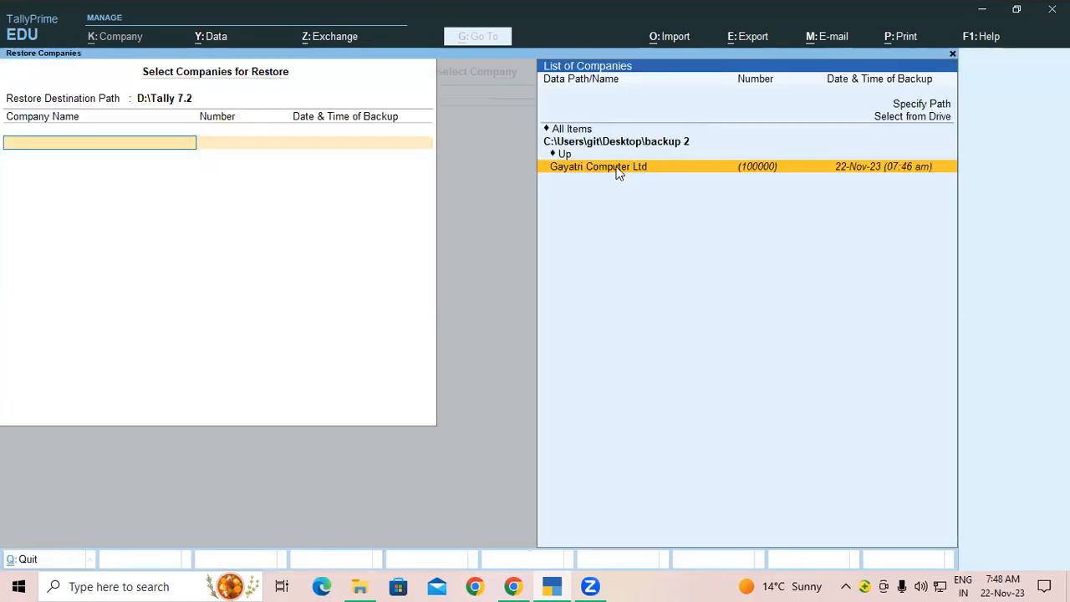
pyautogui.click(589, 131)
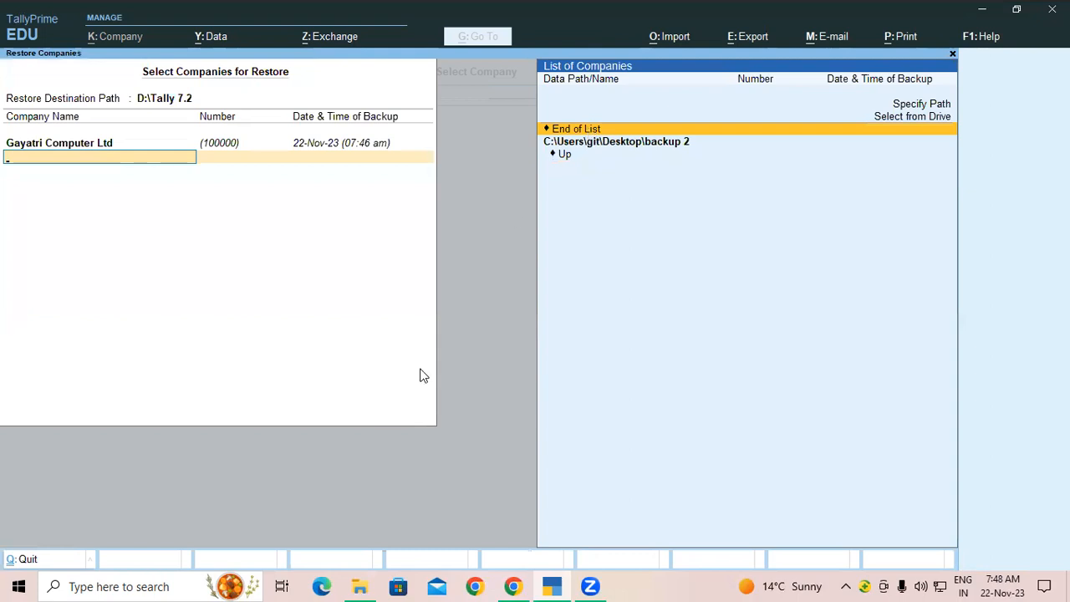
pyautogui.press('Return')
pyautogui.click(381, 418)
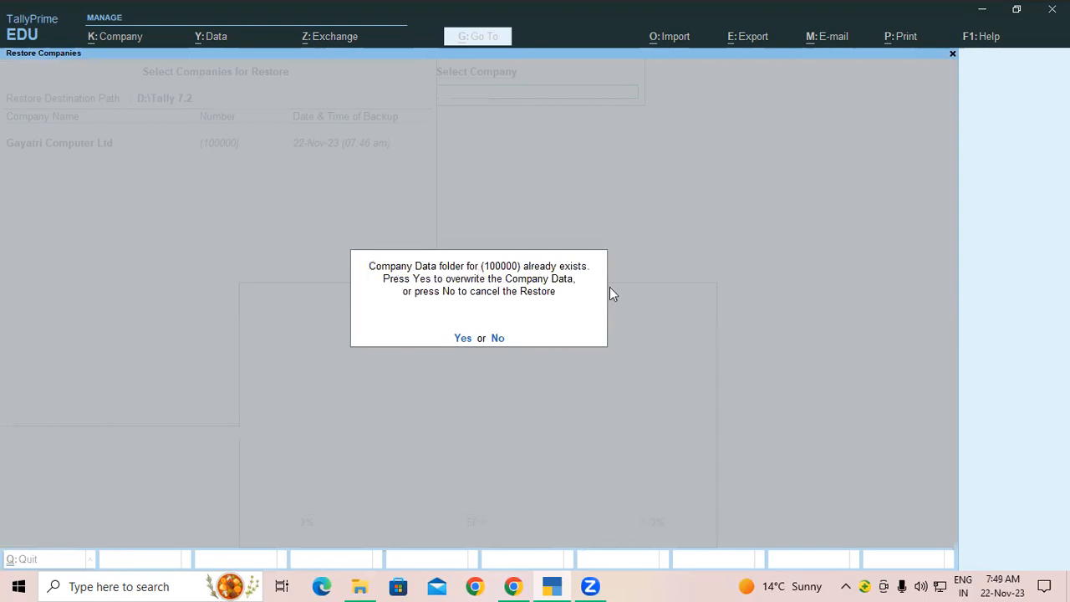
# Step: Confirm the overwrite, then select Gayatri Computer Ltd from D:\Tally 7.2 to reach its login
pyautogui.click(464, 338)
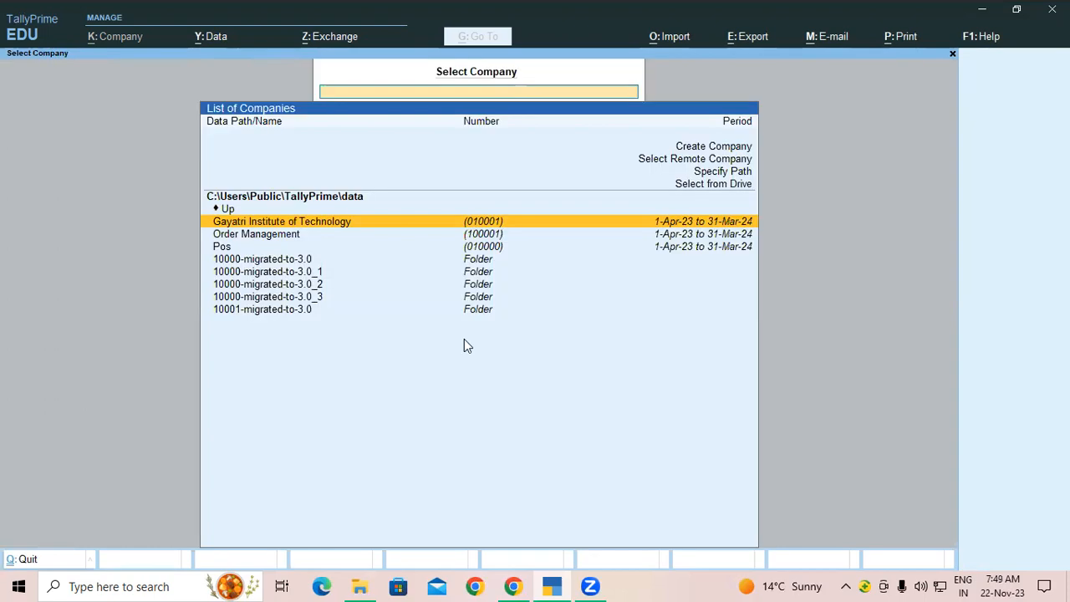
pyautogui.click(691, 187)
pyautogui.click(237, 208)
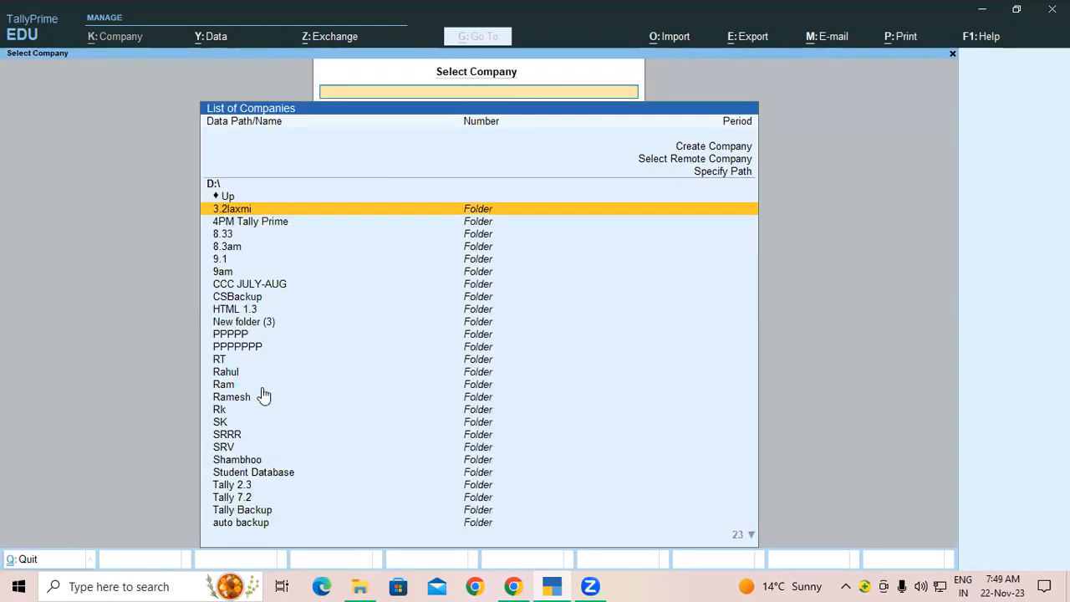
pyautogui.click(242, 499)
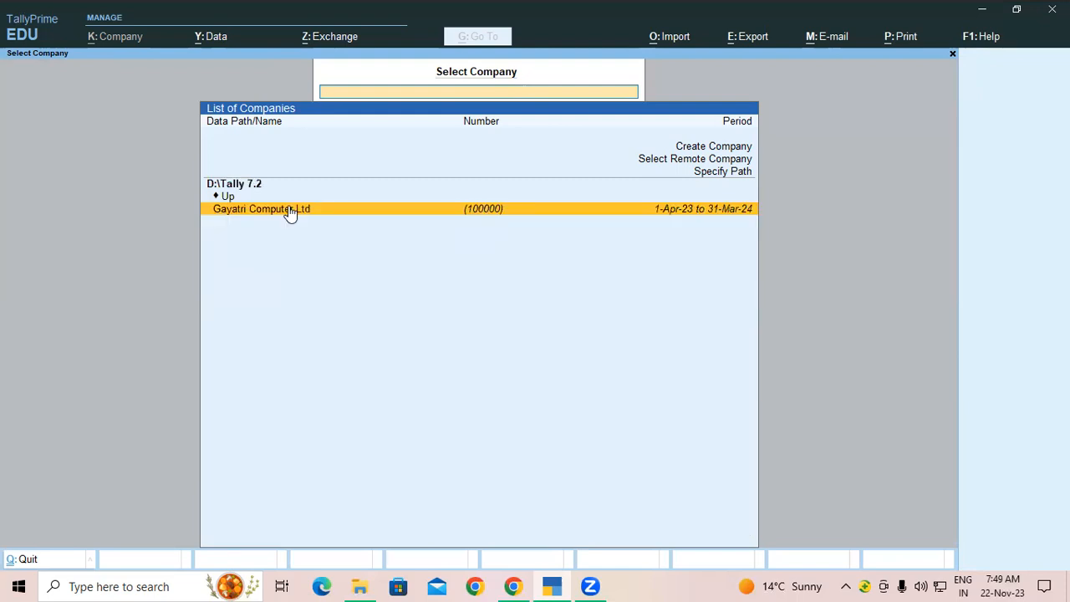
pyautogui.click(287, 208)
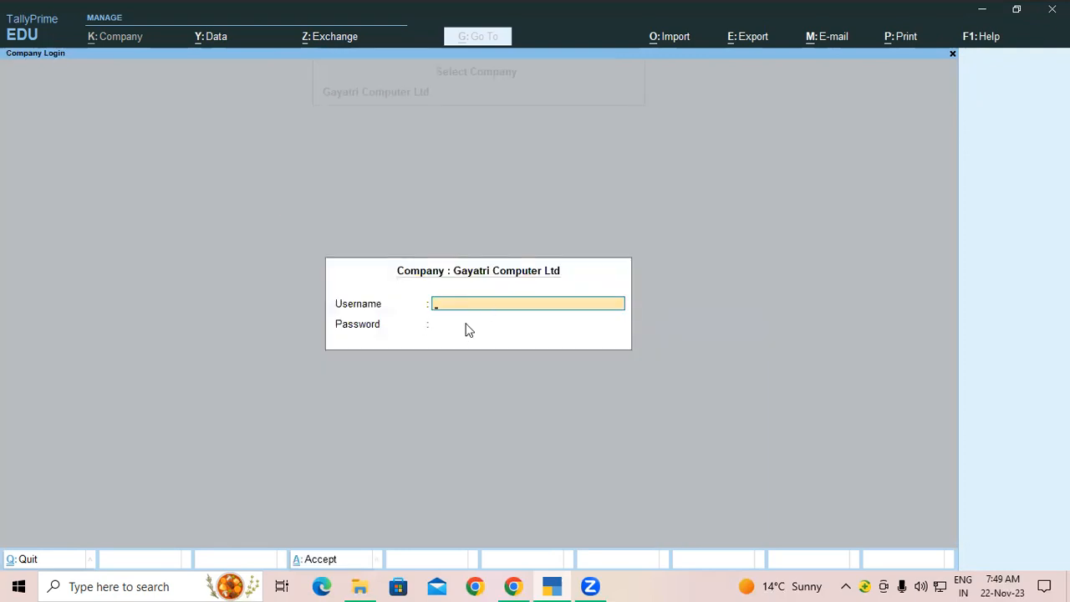
# Step: Log in to Gayatri Computer Ltd with the company username and password
pyautogui.write('admin')
pyautogui.press('Return')
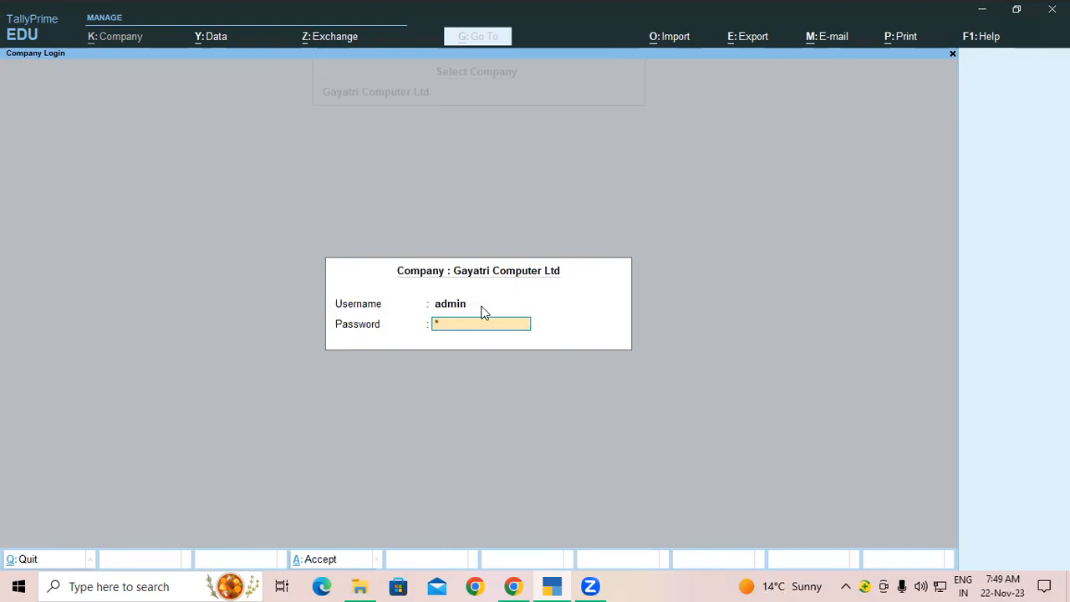
pyautogui.press('Return')
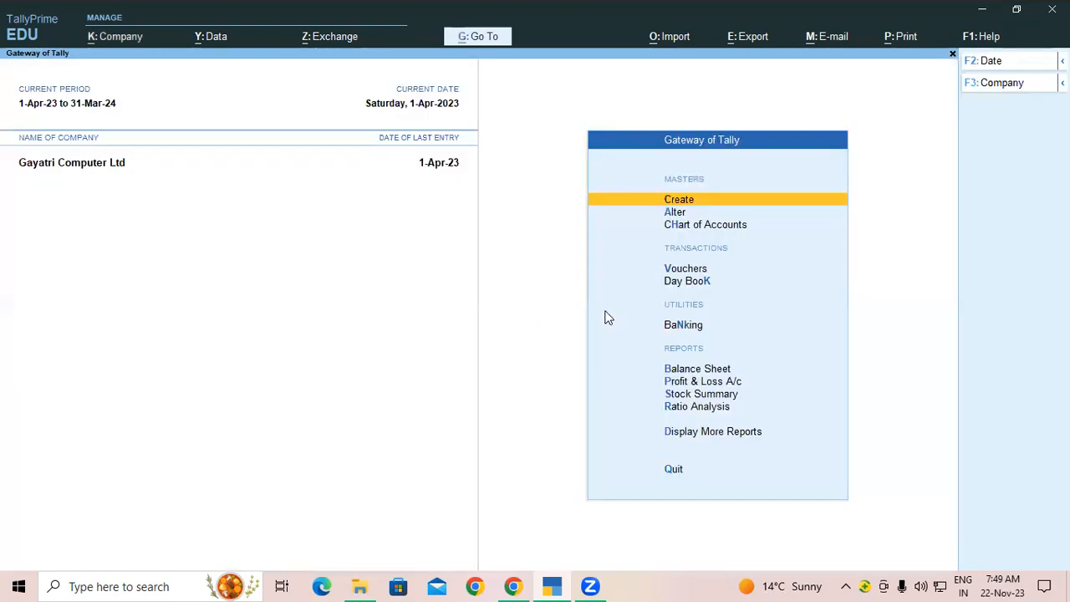
# Step: Open the 1-Apr-23 Day Book and page down to the last voucher, Purchase 22
pyautogui.click(681, 285)
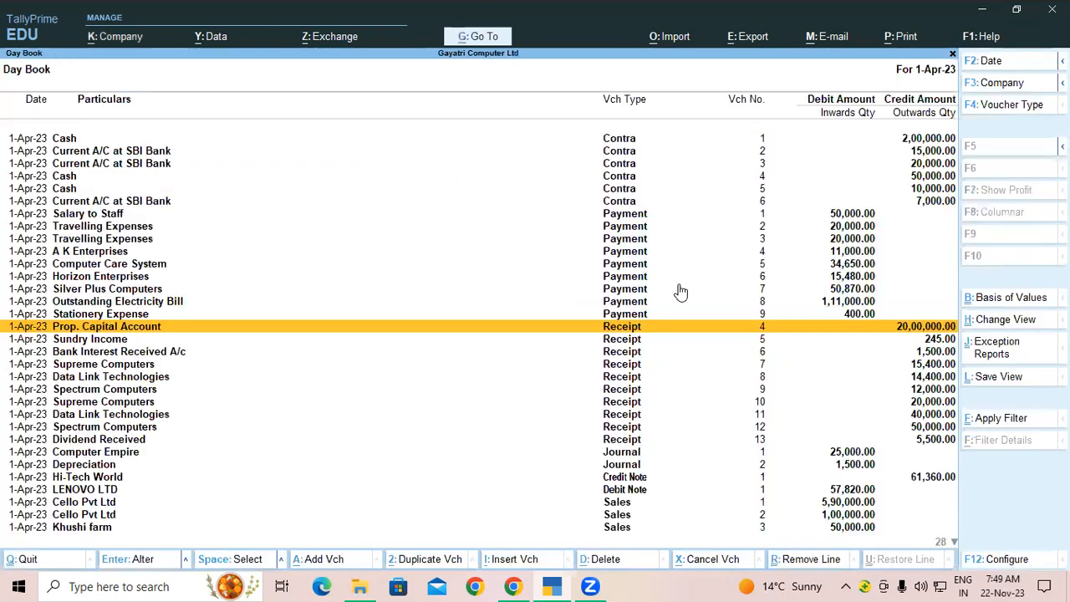
pyautogui.press('End')
pyautogui.press('pagedown')
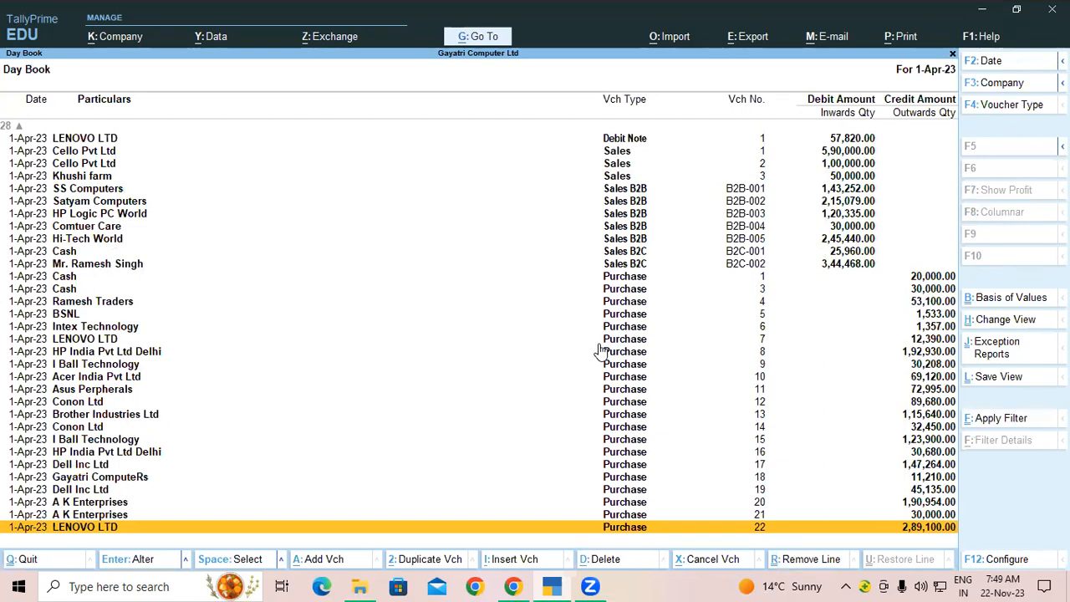
# Step: Review the company data and backup paths under Data > Data Path, then exit to Gateway of Tally
pyautogui.click(215, 42)
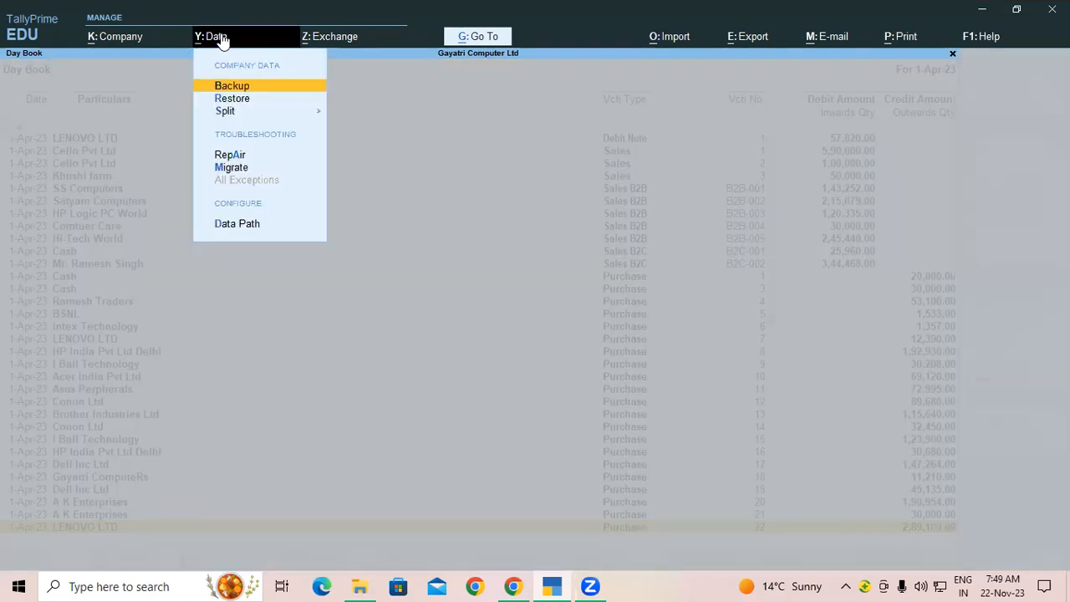
pyautogui.click(235, 225)
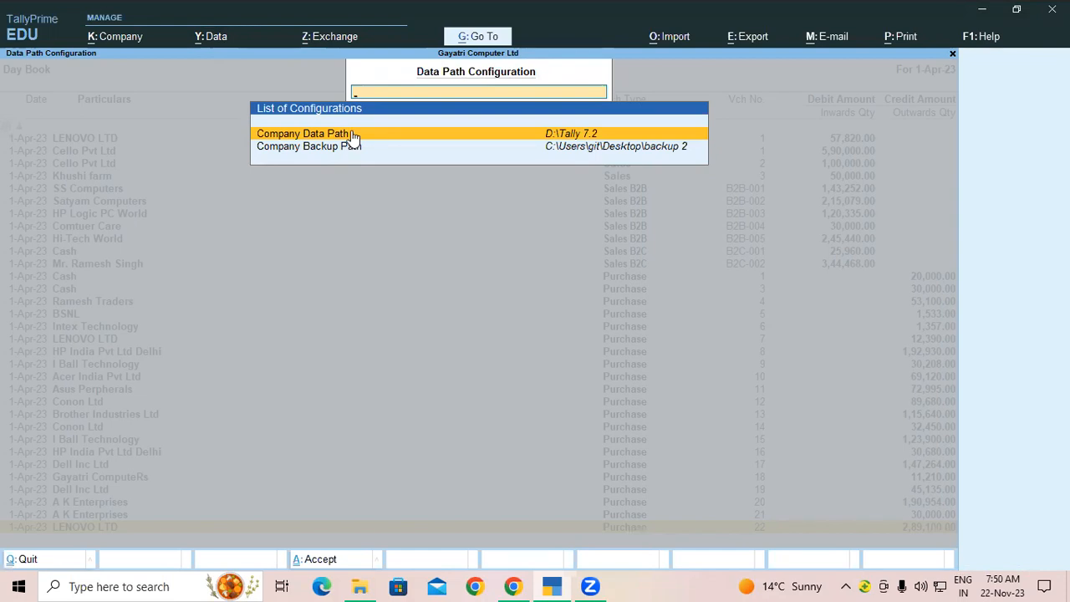
pyautogui.press('Escape')
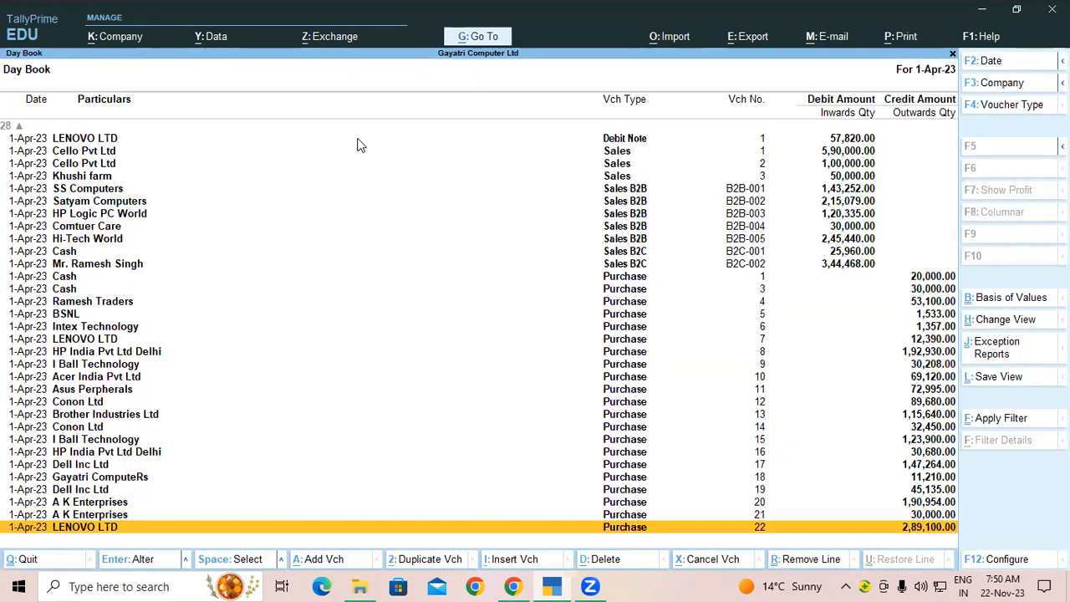
pyautogui.press('Escape')
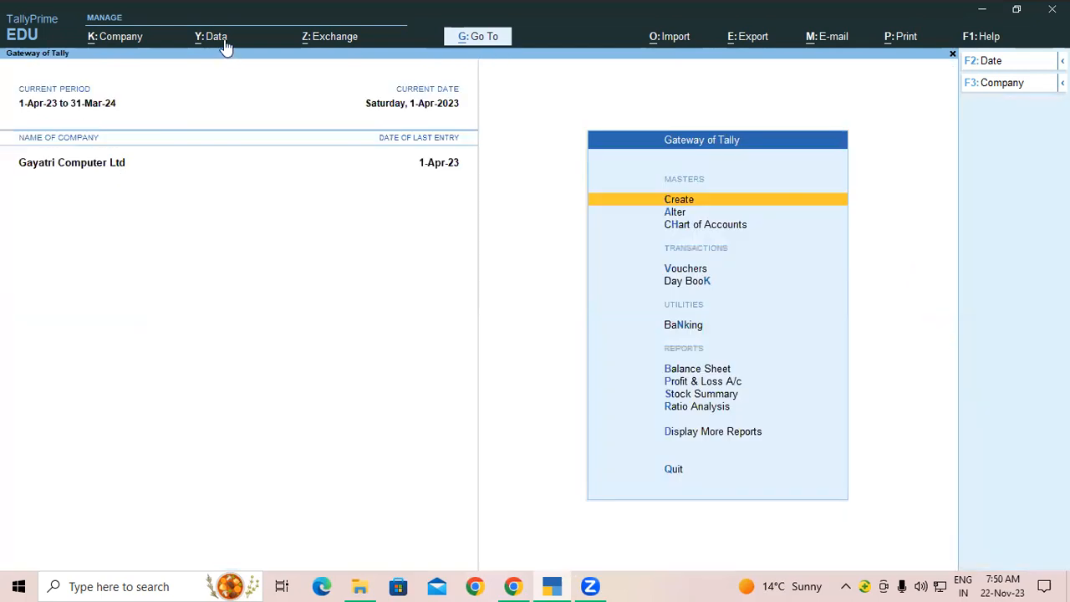
# Step: Open Data > Restore to show Gayatri Computer Ltd's backup 2 copy targeting D:\Tally 7.2
pyautogui.click(215, 37)
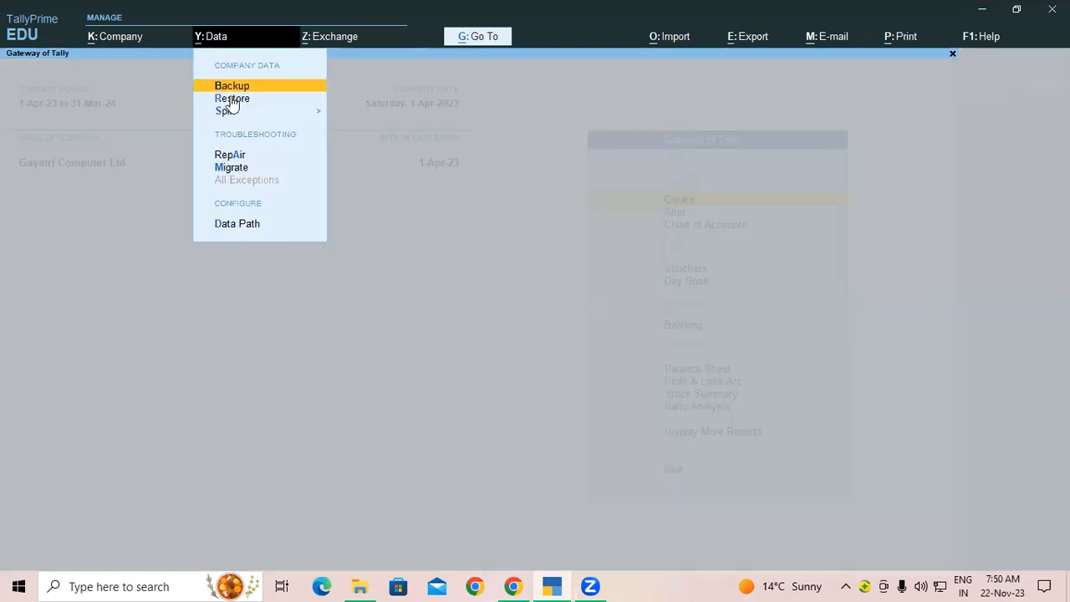
pyautogui.click(231, 88)
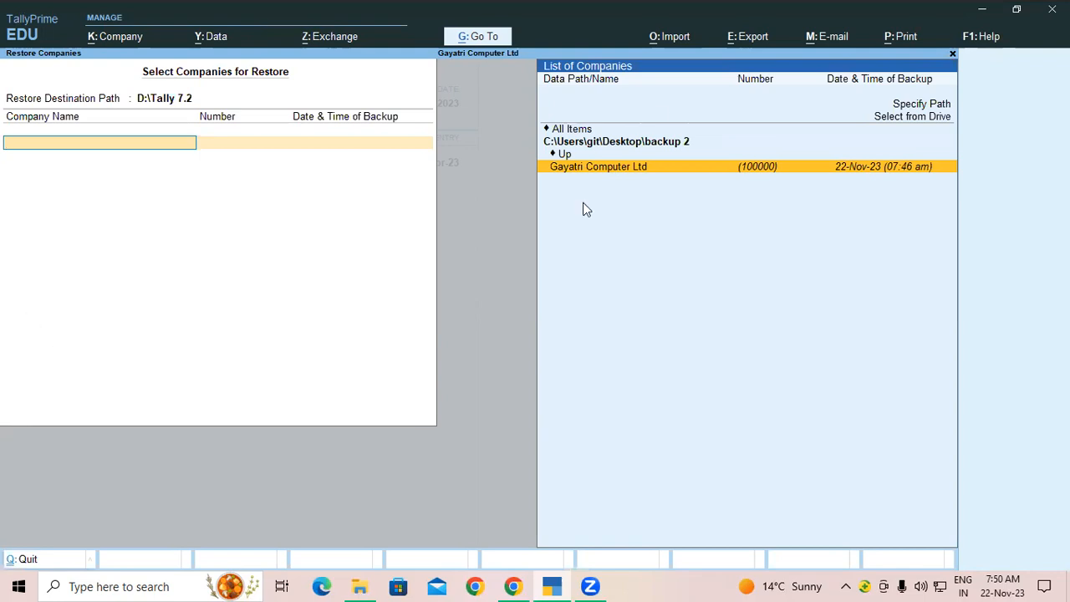
# Step: Permanently delete the TBK1800_100000 archive from the desktop backup 2 folder
pyautogui.click(982, 9)
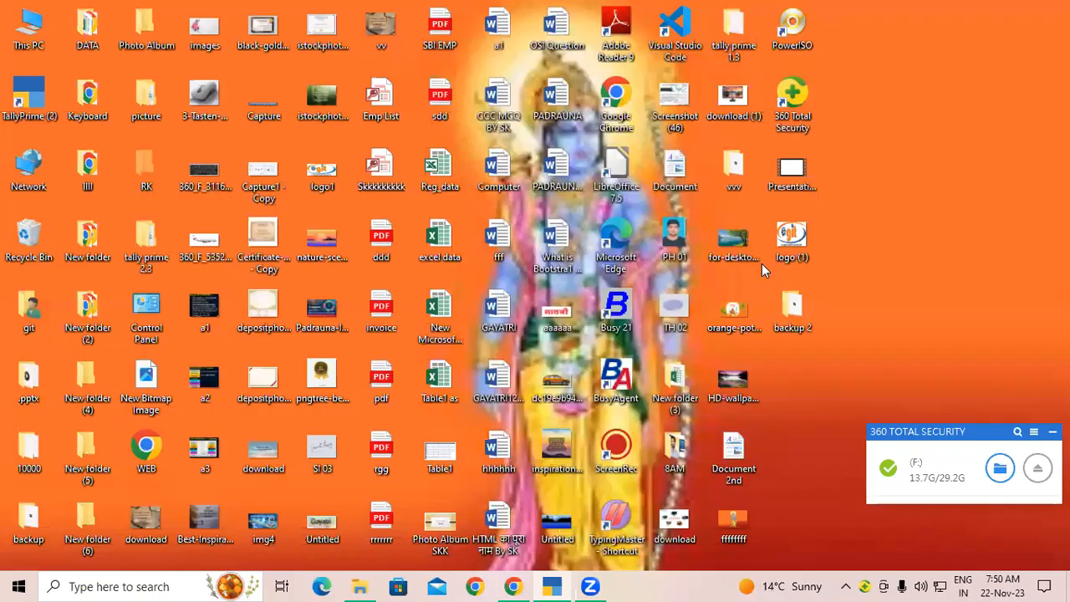
pyautogui.doubleClick(797, 310)
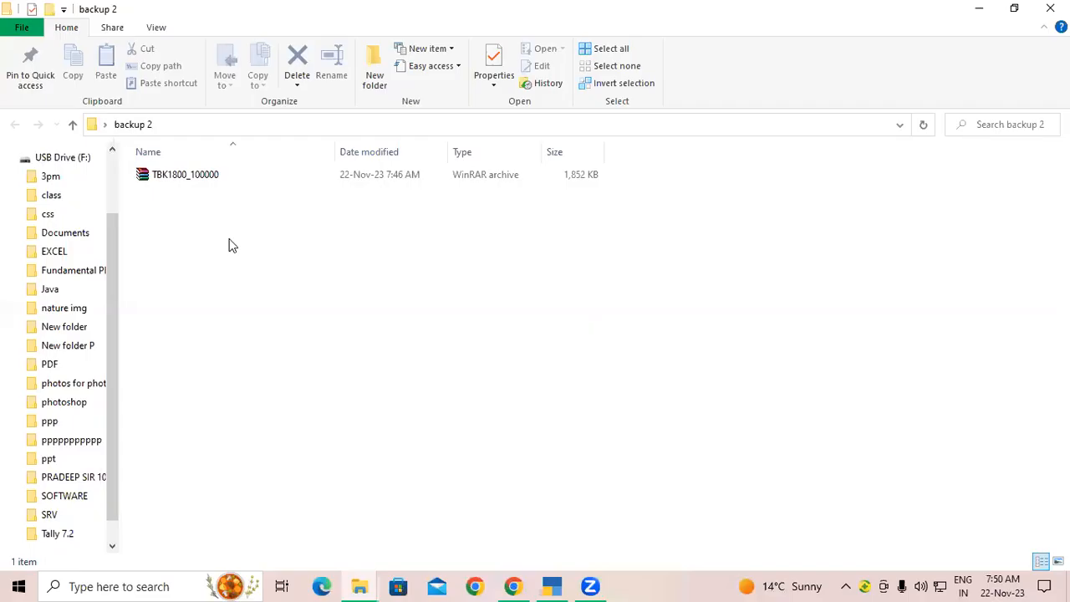
pyautogui.click(276, 177)
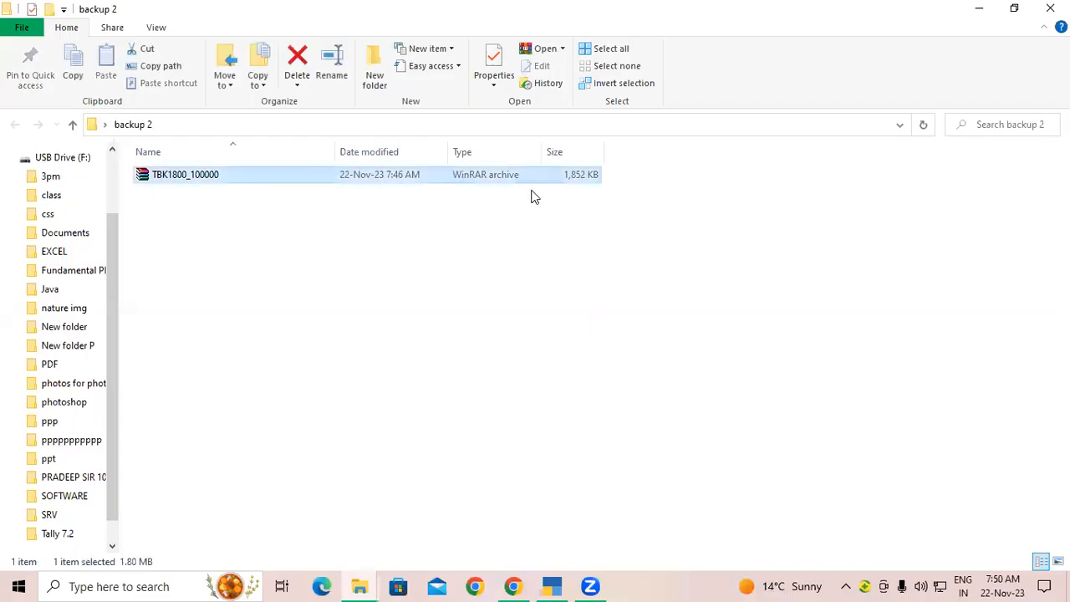
pyautogui.hotkey('shift', 'Delete')
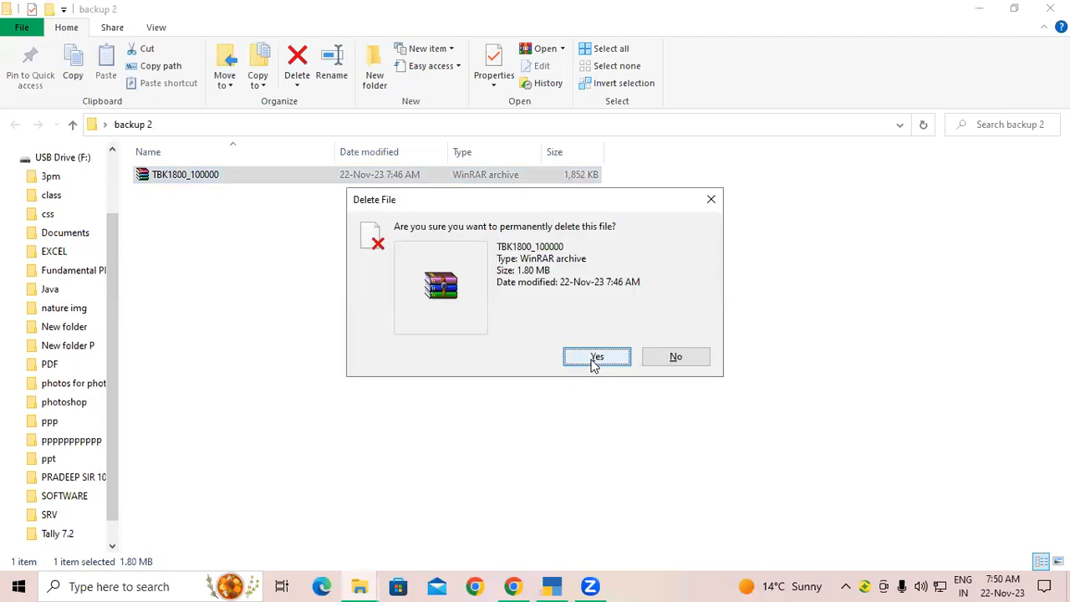
pyautogui.press('Return')
pyautogui.click(979, 8)
# Step: Return to the Gateway and review the configured data and backup paths under Data Path
pyautogui.click(552, 585)
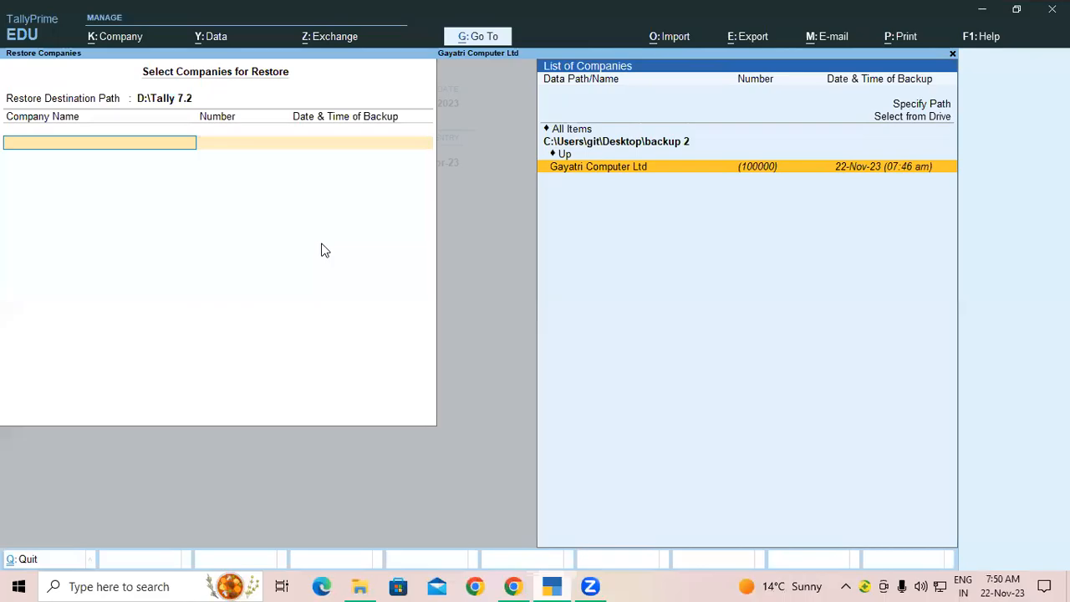
pyautogui.press('Escape')
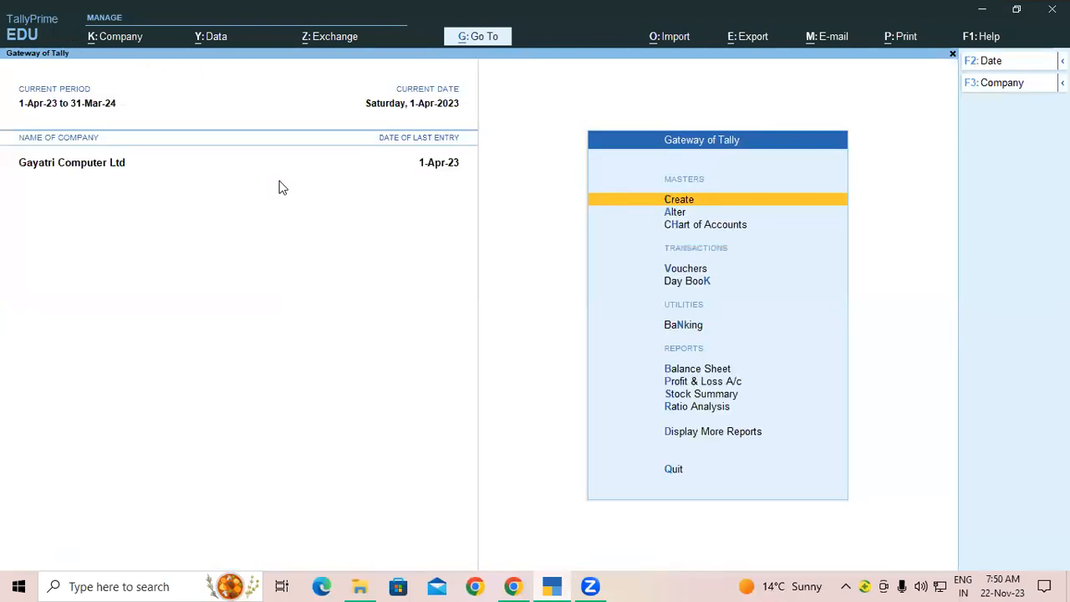
pyautogui.click(215, 37)
pyautogui.click(247, 224)
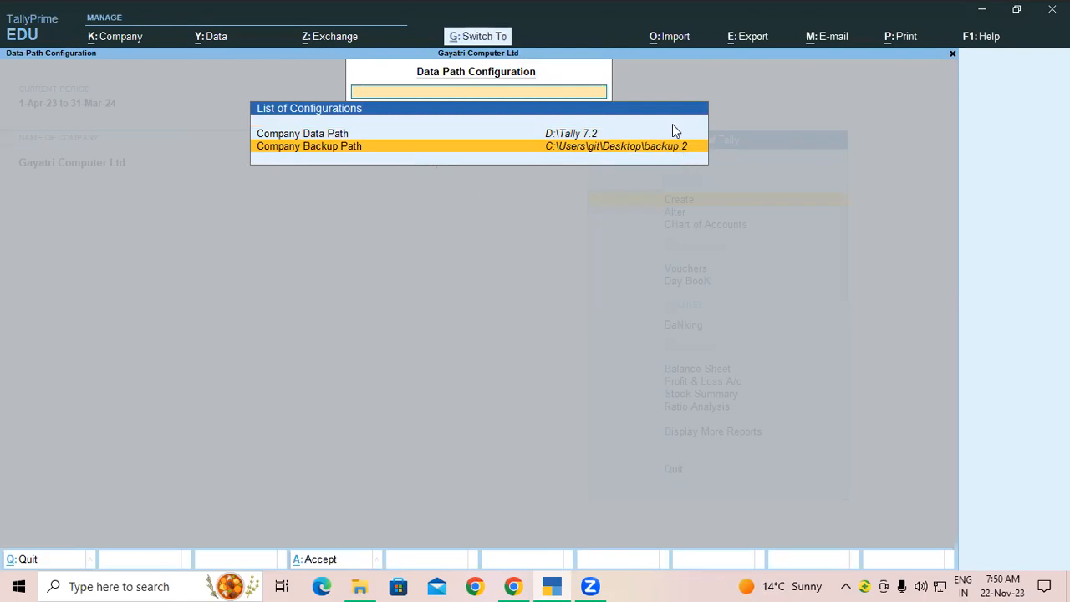
pyautogui.hotkey('ctrl', 'q')
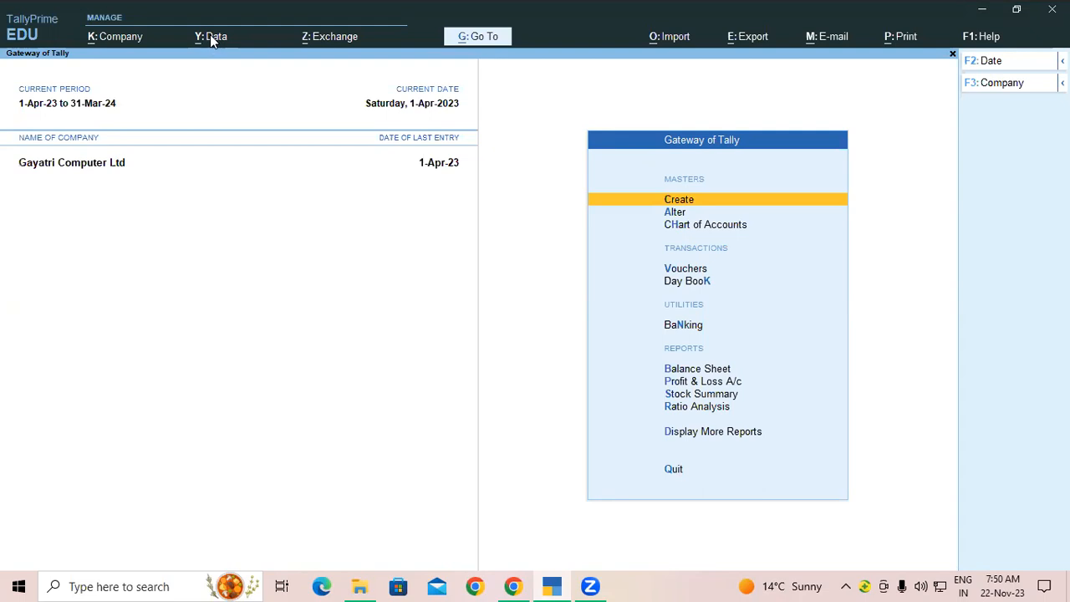
# Step: Back up Gayatri Computer Ltd, then open the desktop backup 2 folder to see TBK1800_100000
pyautogui.click(215, 55)
pyautogui.click(230, 84)
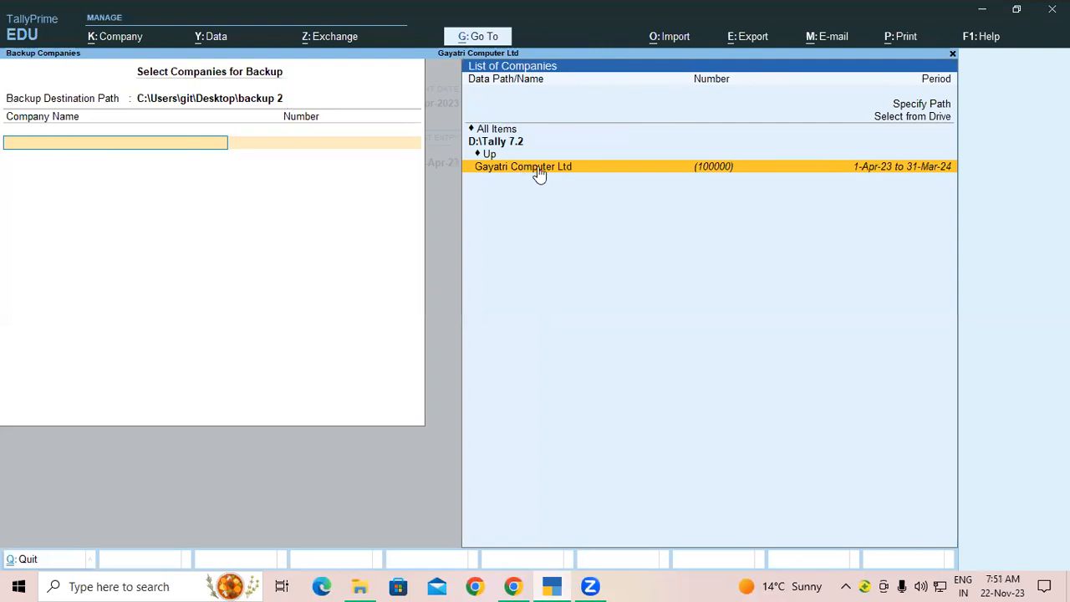
pyautogui.click(539, 168)
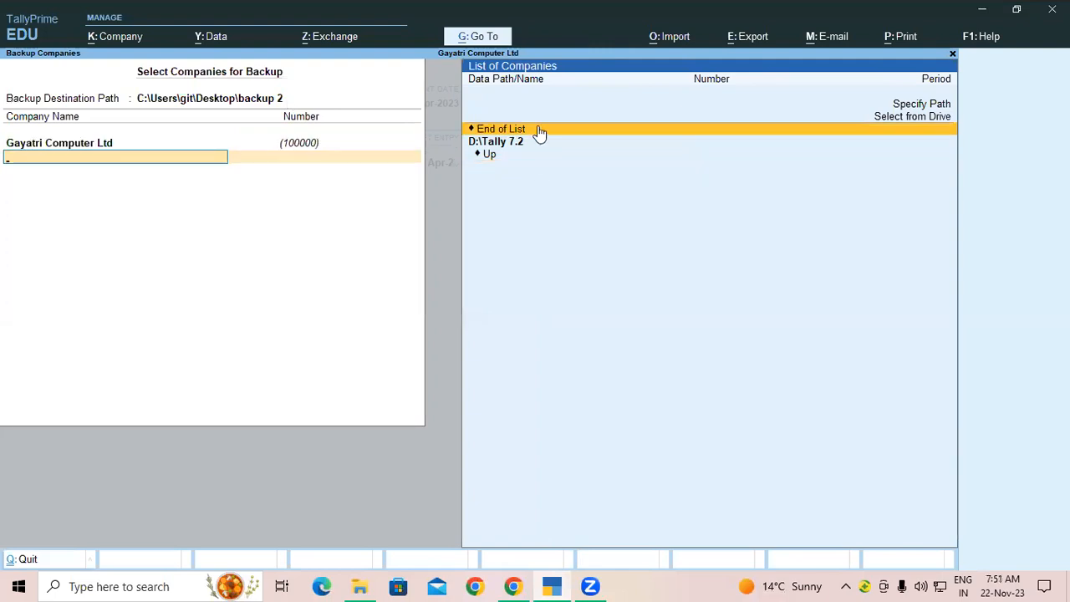
pyautogui.click(537, 128)
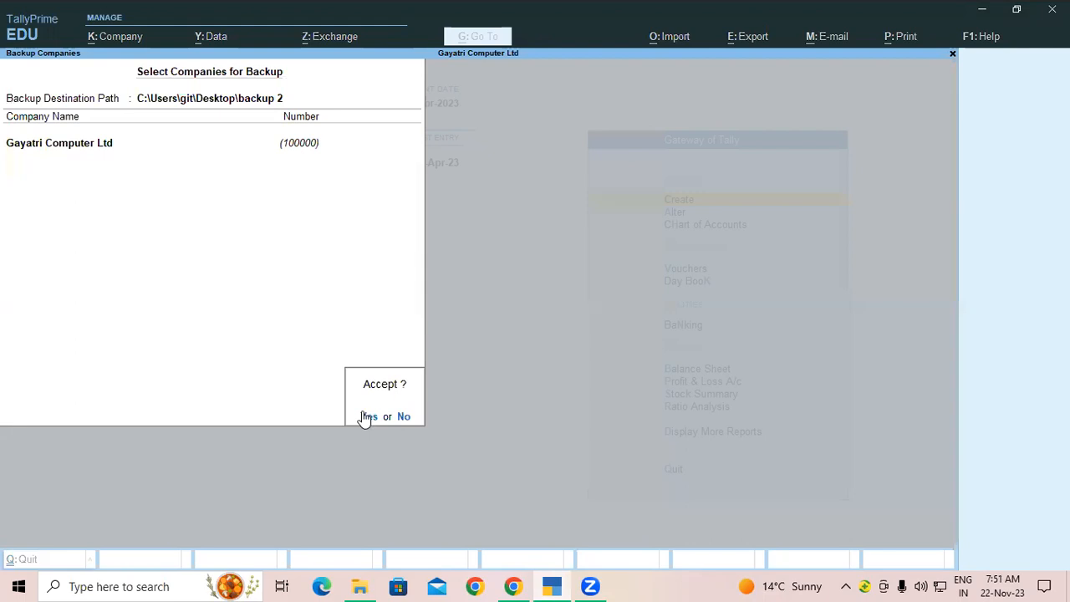
pyautogui.click(366, 416)
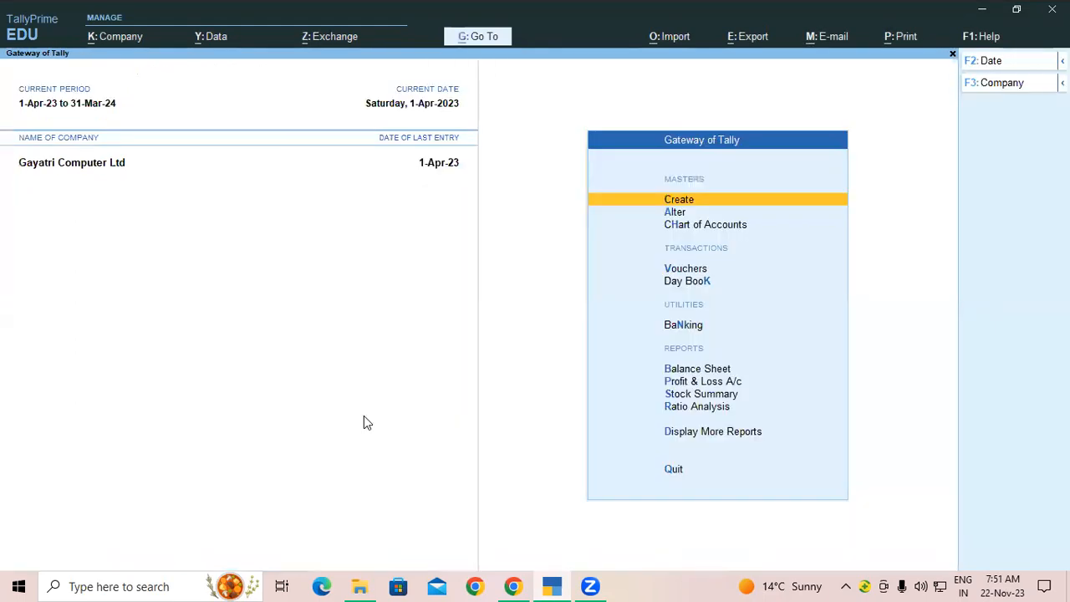
pyautogui.click(978, 10)
pyautogui.doubleClick(793, 314)
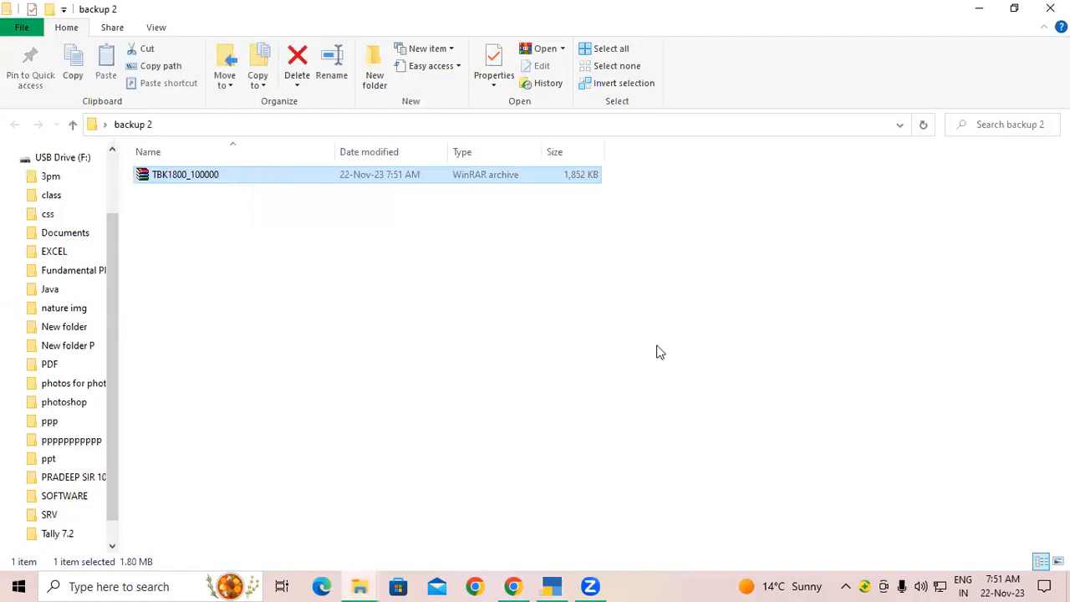
# Step: Deselect the TBK1800_100000 archive and bring TallyPrime back to the Gateway of Tally
pyautogui.click(483, 218)
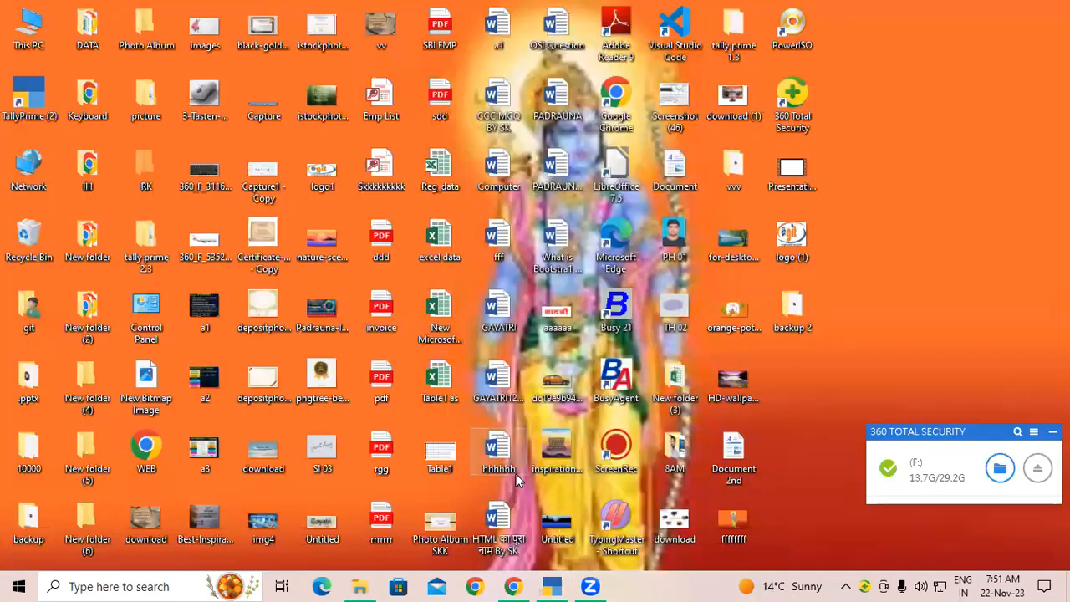
pyautogui.click(551, 585)
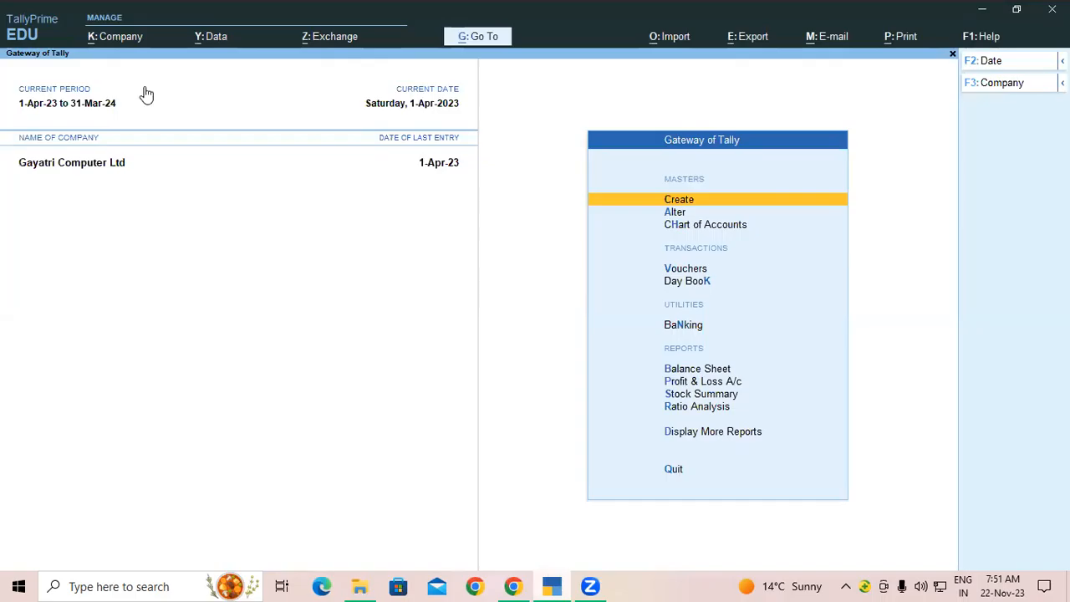
# Step: Delete Gayatri Computer Ltd from Company Alter with Alt+D, confirming both deletion prompts
pyautogui.click(109, 44)
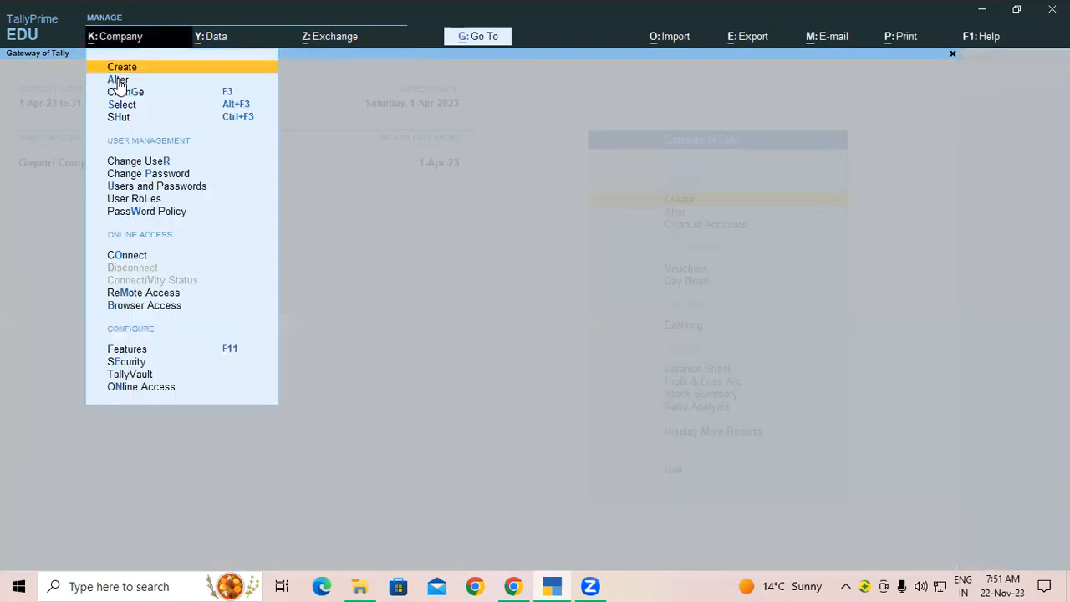
pyautogui.click(122, 81)
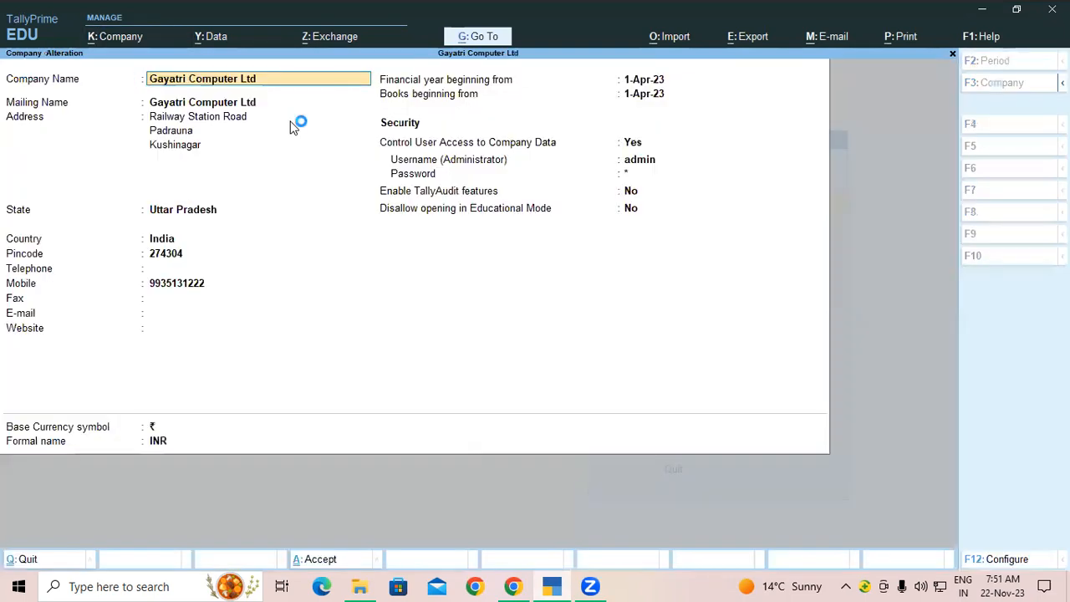
pyautogui.hotkey('alt', 'd')
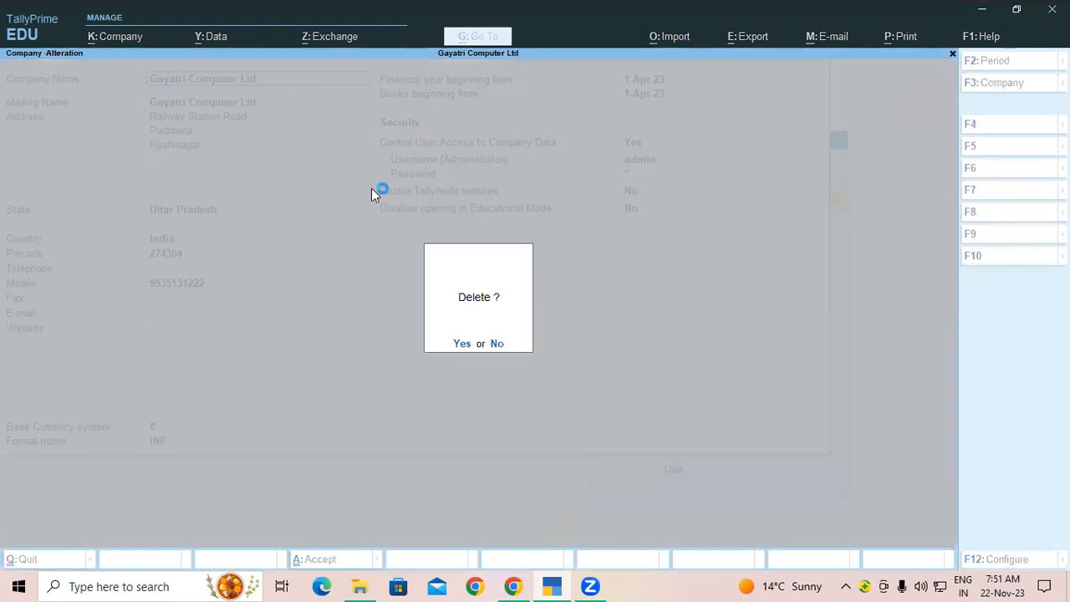
pyautogui.click(462, 343)
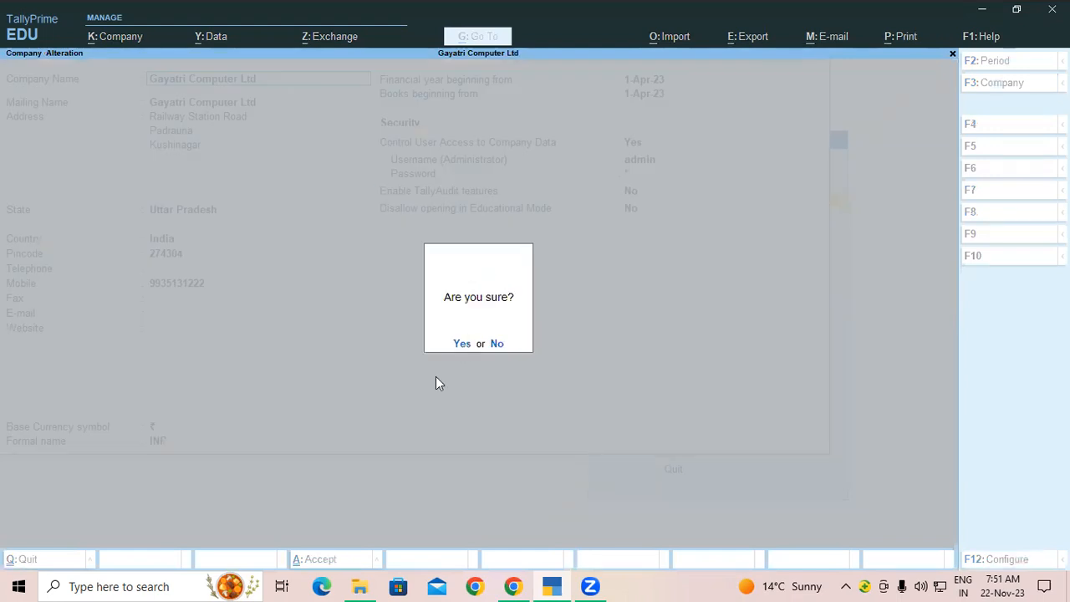
pyautogui.click(461, 332)
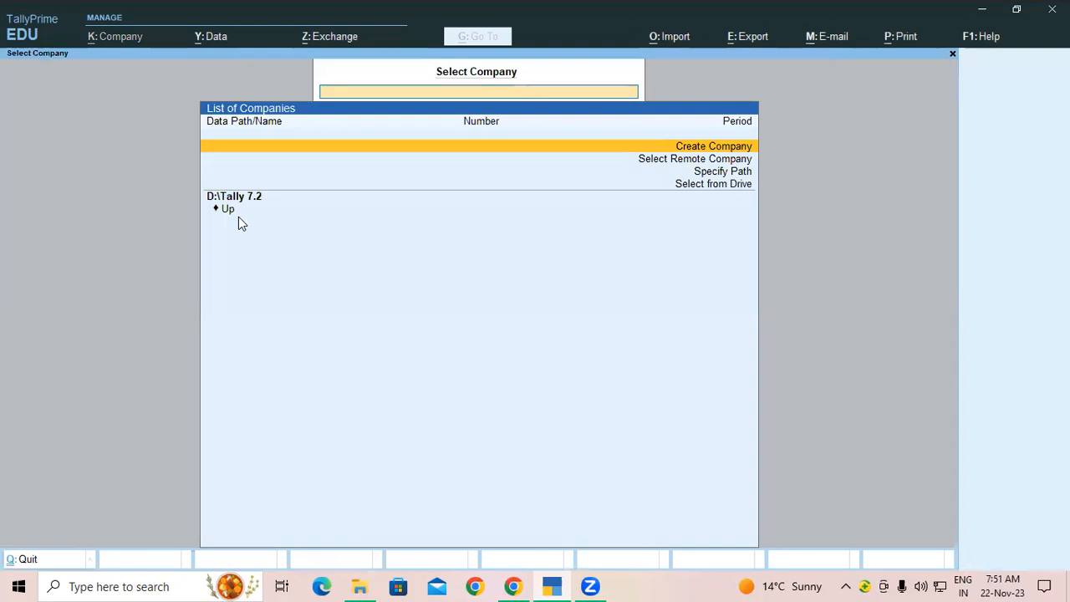
# Step: Restore Gayatri Computer Ltd from the backup 2 folder into D:\Tally 7.2 and accept
pyautogui.click(216, 38)
pyautogui.click(231, 97)
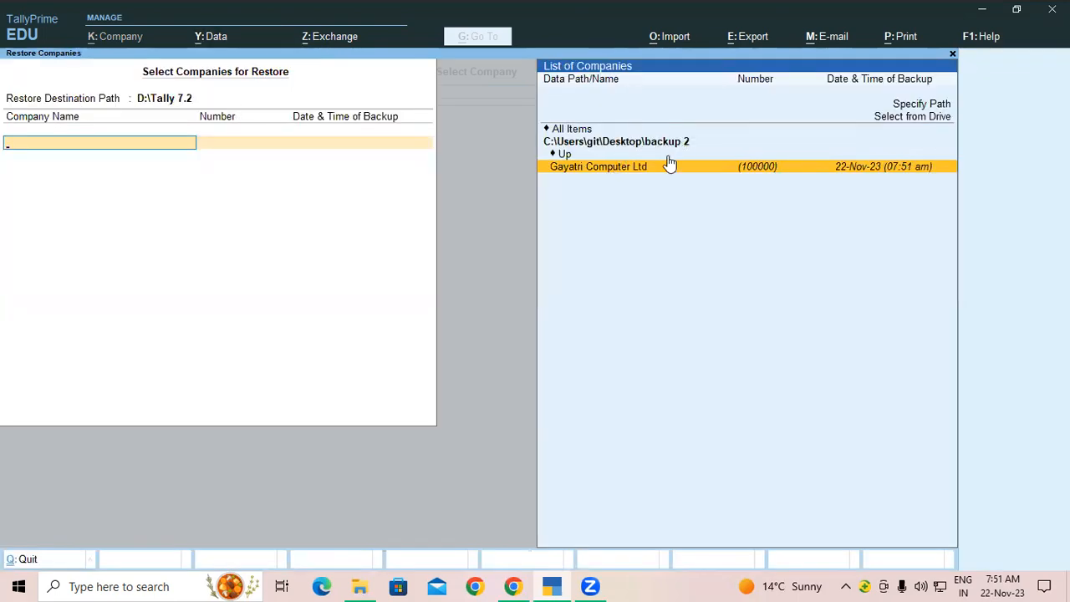
pyautogui.click(636, 164)
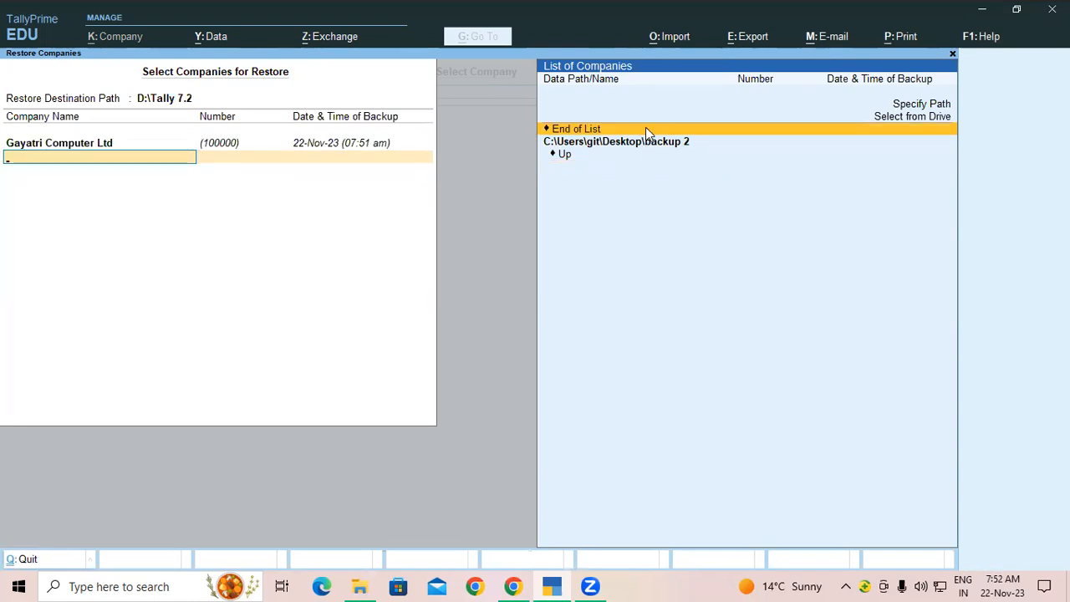
pyautogui.press('Return')
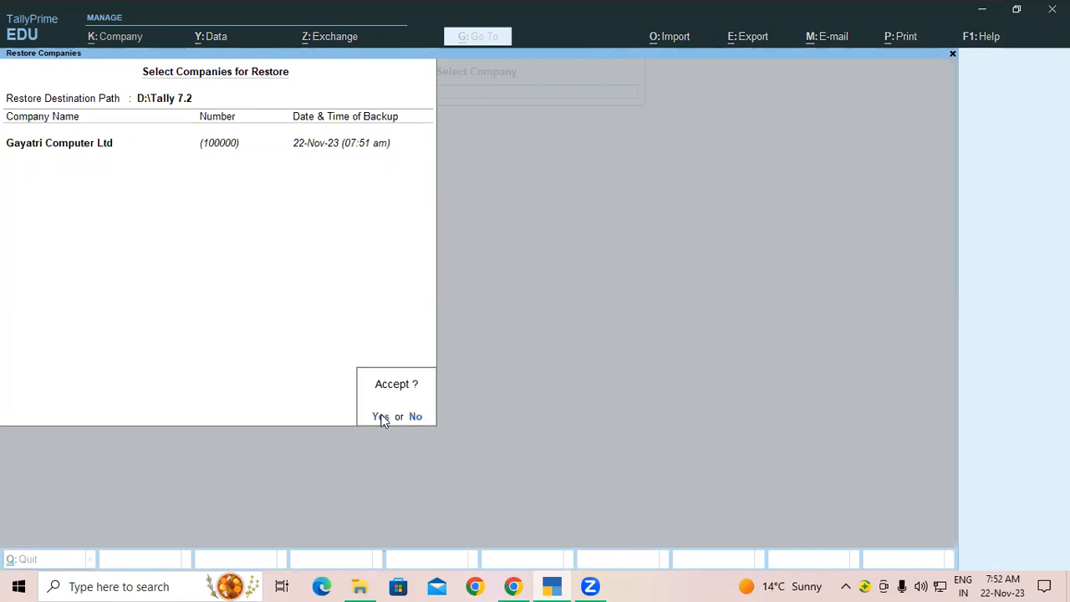
pyautogui.click(381, 417)
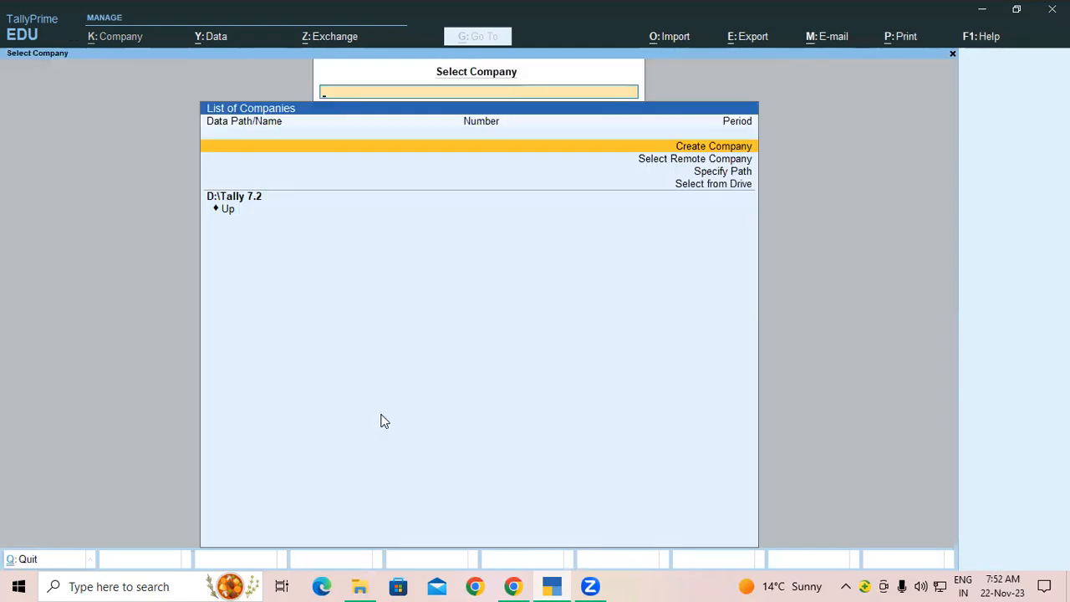
# Step: Open Gayatri Computer Ltd from the D:\Tally 7.2 data folder via Select from Drive
pyautogui.click(699, 185)
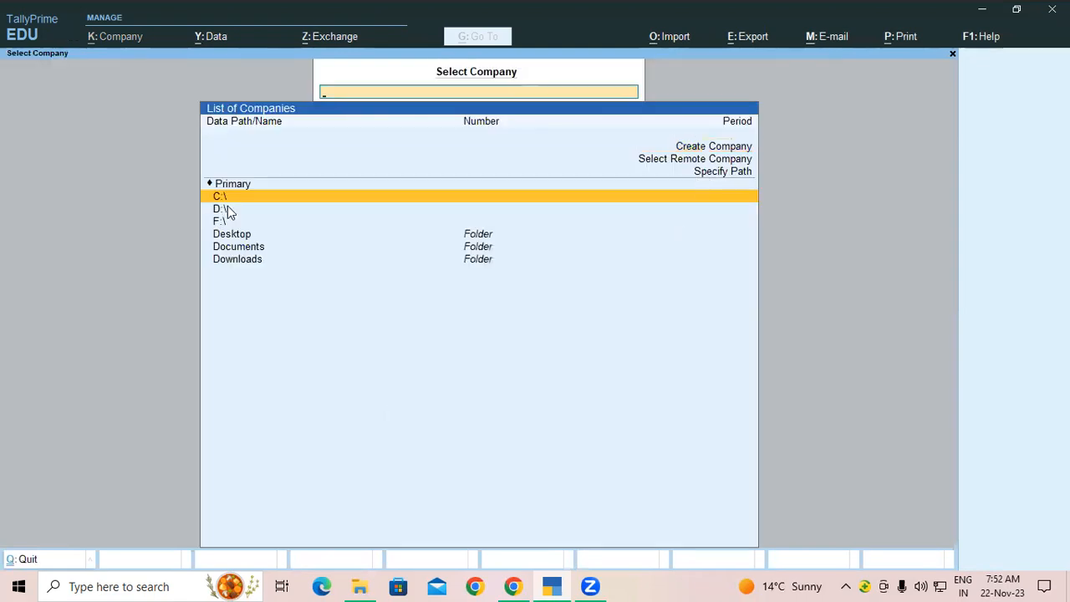
pyautogui.press('Down')
pyautogui.press('Return')
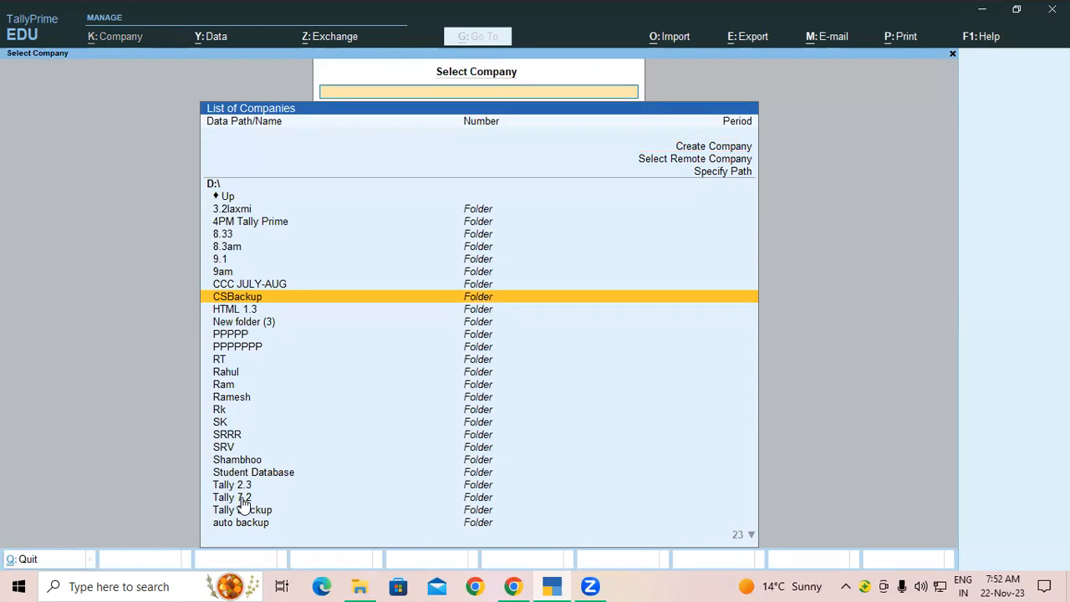
pyautogui.click(244, 498)
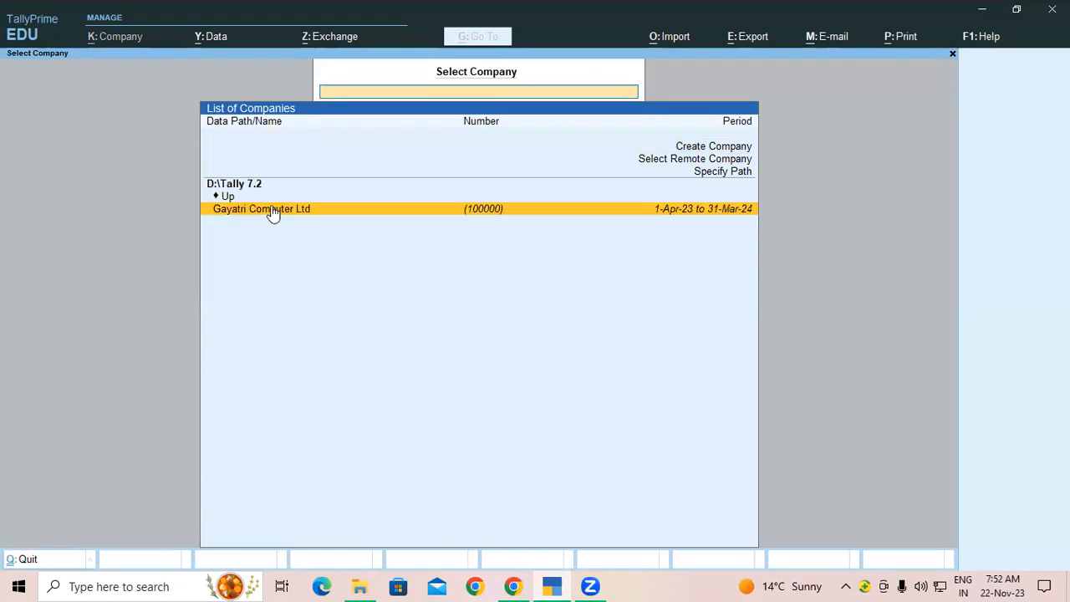
pyautogui.click(272, 211)
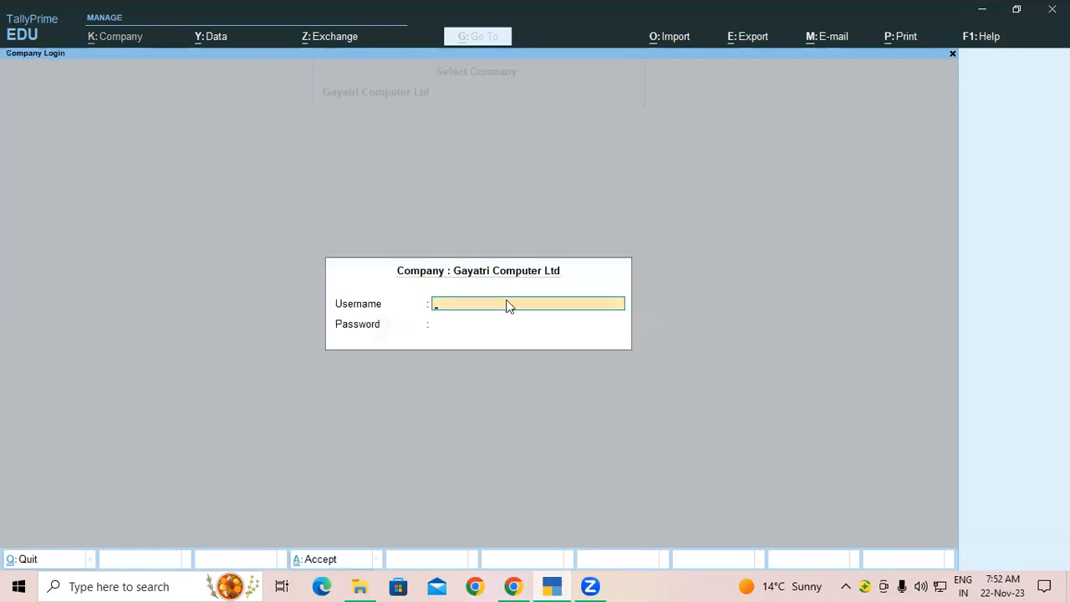
# Step: Log in with the administrator username and password, then display the Day Book
pyautogui.write('admin')
pyautogui.press('Return')
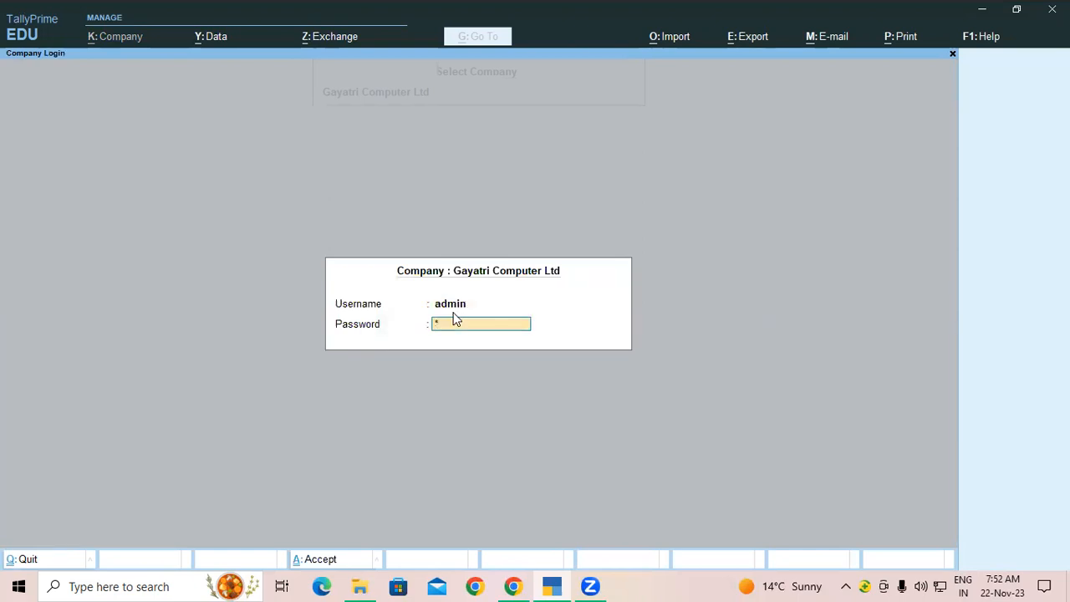
pyautogui.press('Return')
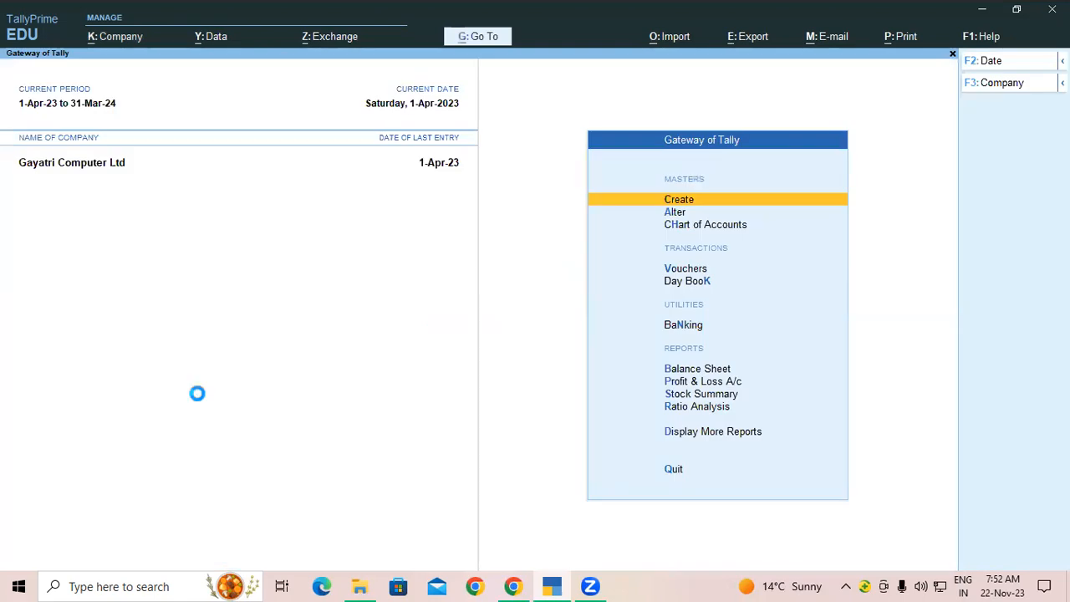
pyautogui.press('k')
pyautogui.click(413, 425)
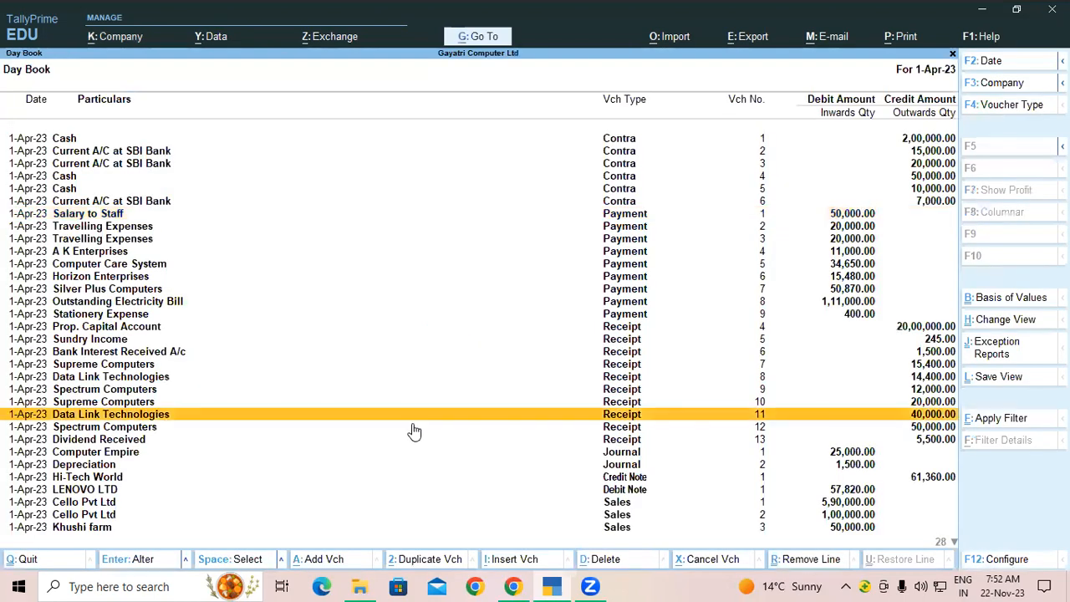
pyautogui.scroll(-10, 411, 426)
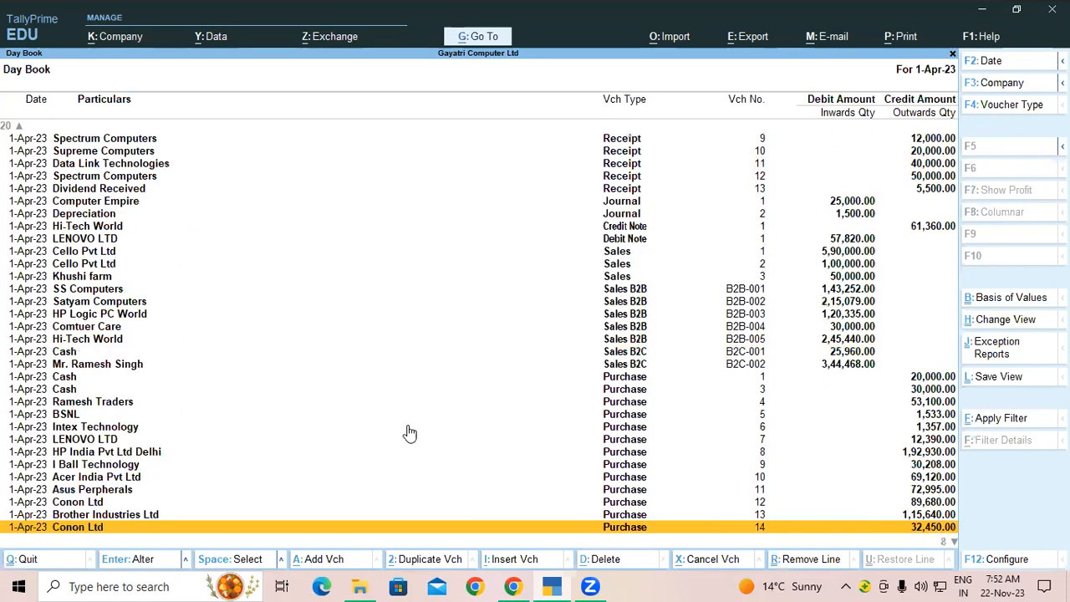
pyautogui.scroll(-2, 409, 432)
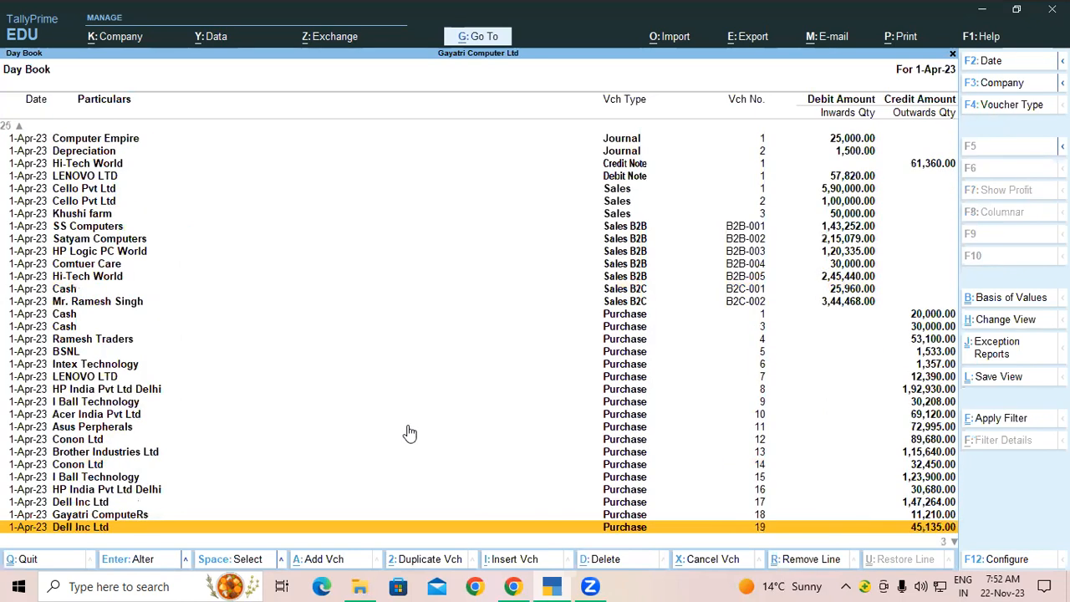